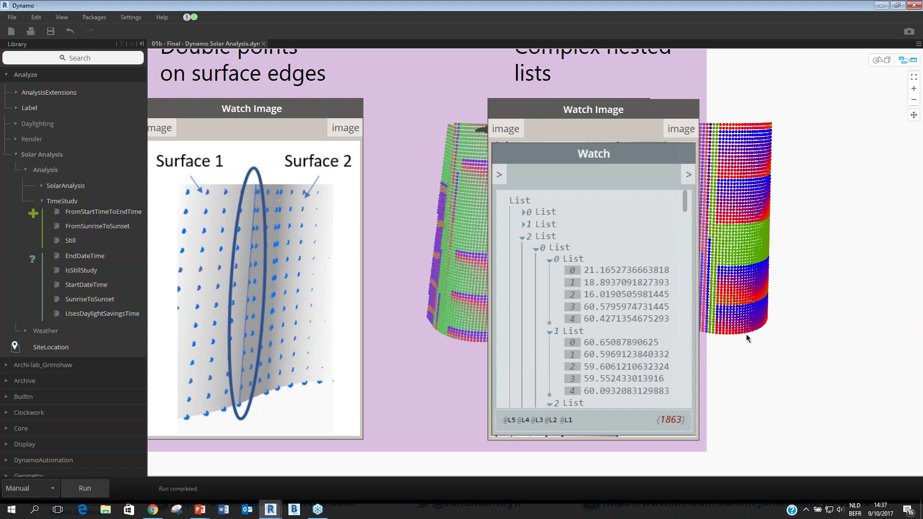
Examine the coloured solar analysis points from several sides and the graph's notes on curved surfaces, double edge points and nested lists.
{"action": "middle_click_drag", "start_coordinate": [747, 334], "coordinate": [745, 335]}
{"action": "key", "text": "ctrl+b"}
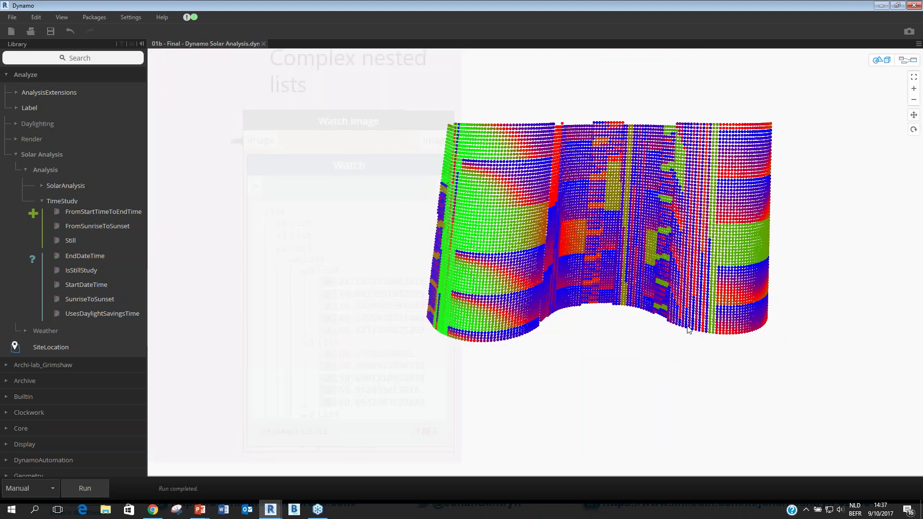
{"action": "right_click_drag", "start_coordinate": [649, 320], "coordinate": [669, 318]}
{"action": "key", "text": "ctrl+b"}
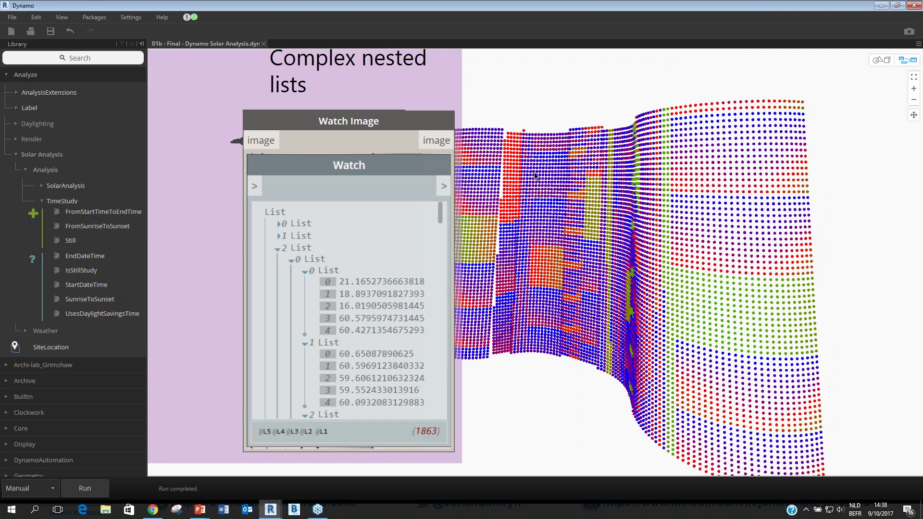
{"action": "scroll", "coordinate": [535, 176], "scroll_direction": "down", "scroll_amount": 4}
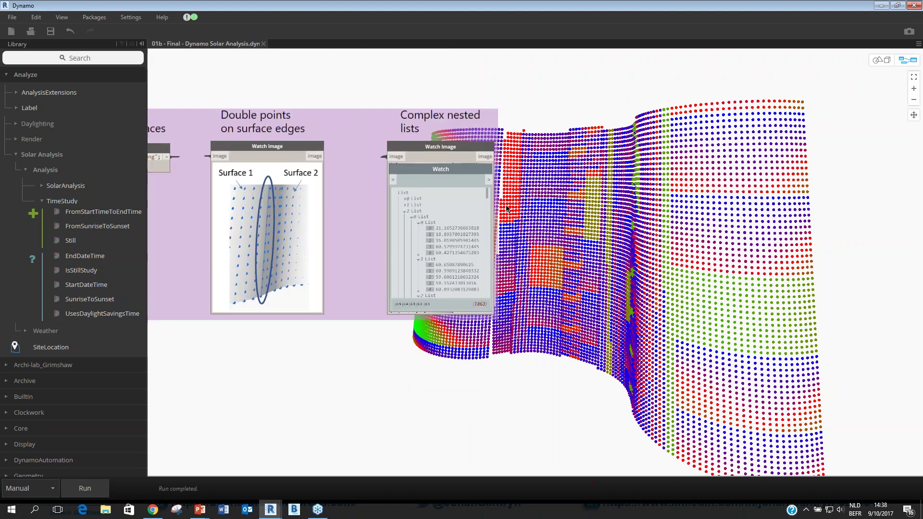
{"action": "middle_click_drag", "start_coordinate": [507, 208], "coordinate": [881, 250]}
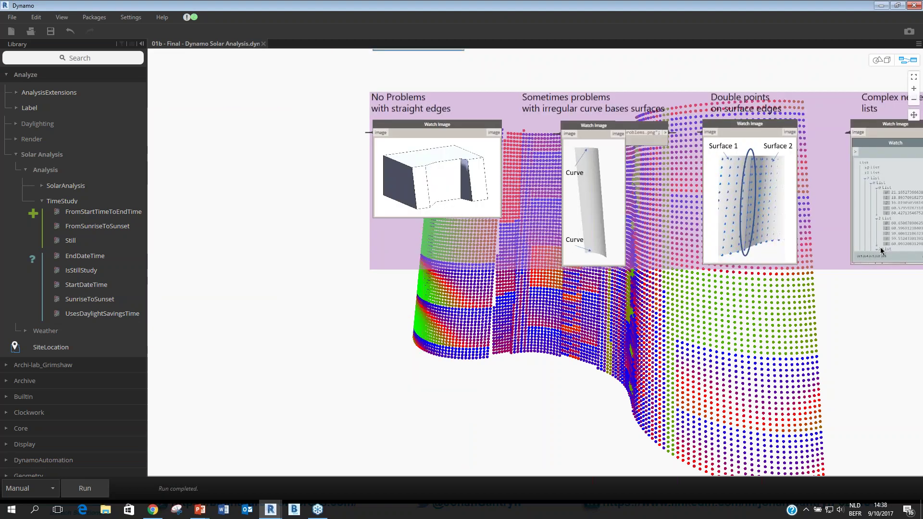
{"action": "scroll", "coordinate": [626, 209], "scroll_direction": "up", "scroll_amount": 3}
{"action": "middle_click_drag", "start_coordinate": [734, 200], "coordinate": [440, 153]}
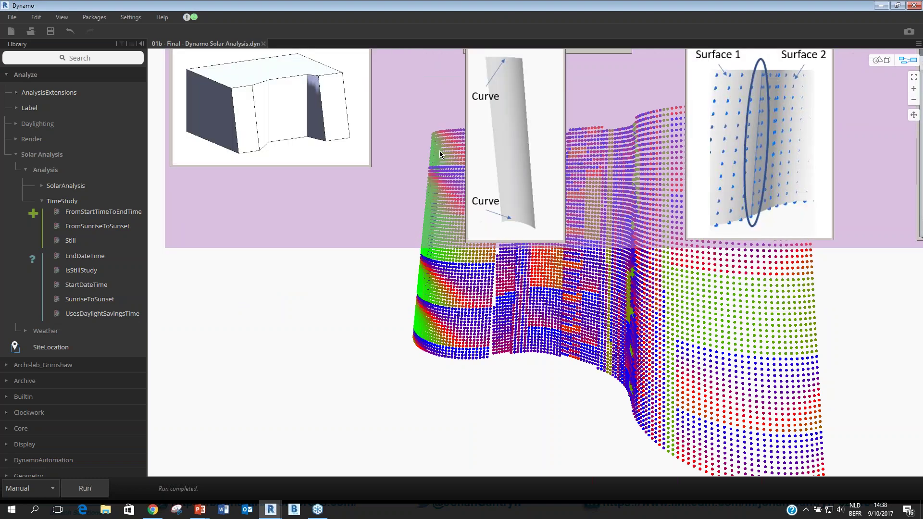
{"action": "middle_click_drag", "start_coordinate": [900, 212], "coordinate": [364, 276]}
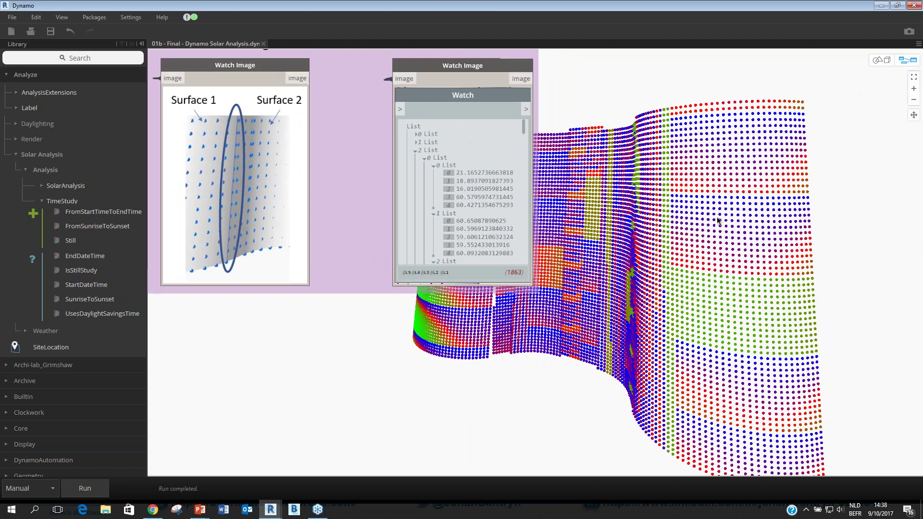
{"action": "key", "text": "ctrl+b"}
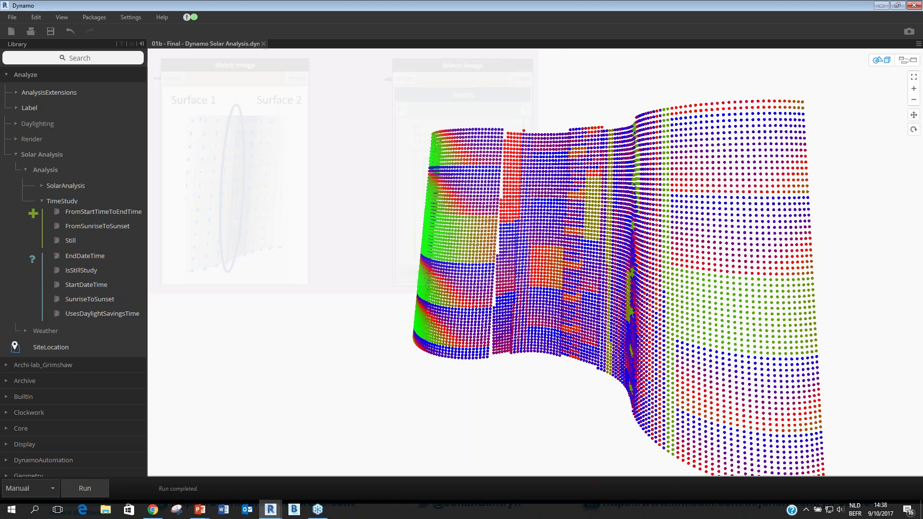
{"action": "right_click_drag", "start_coordinate": [649, 334], "coordinate": [651, 335]}
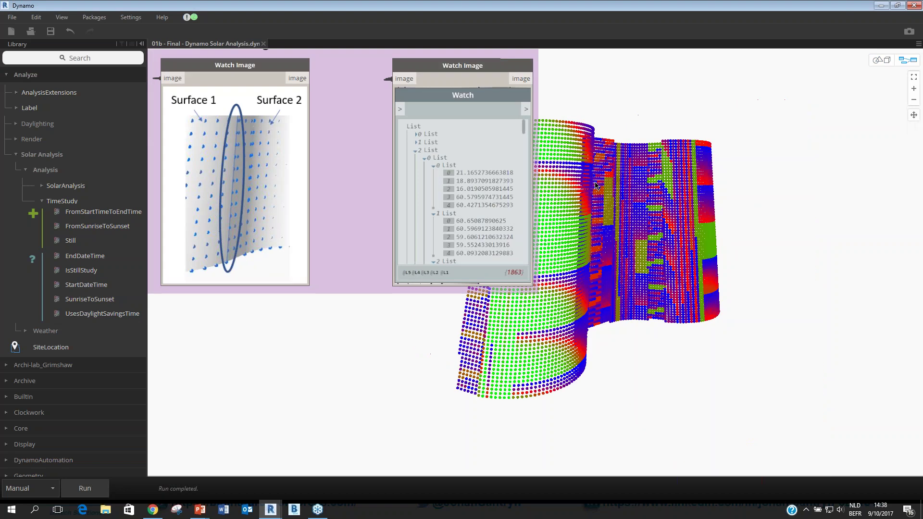
{"action": "key", "text": "ctrl+b"}
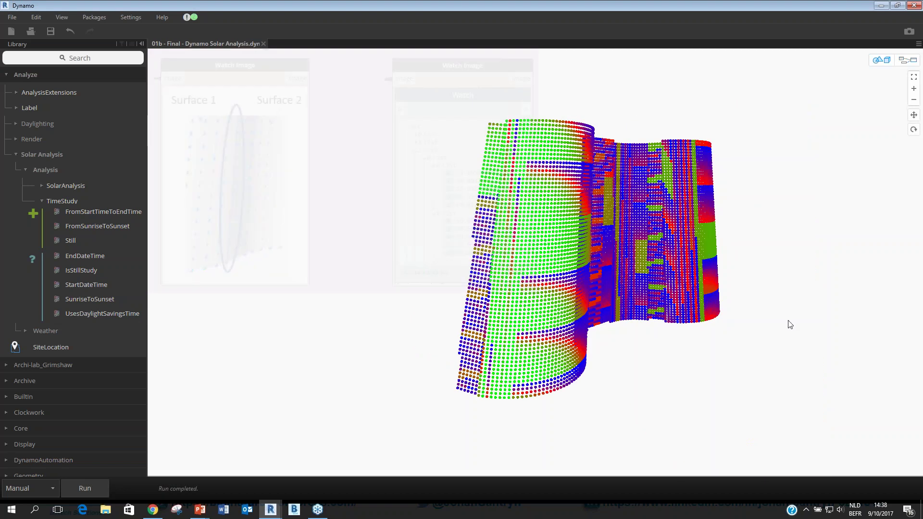
{"action": "right_click_drag", "start_coordinate": [786, 320], "coordinate": [722, 314]}
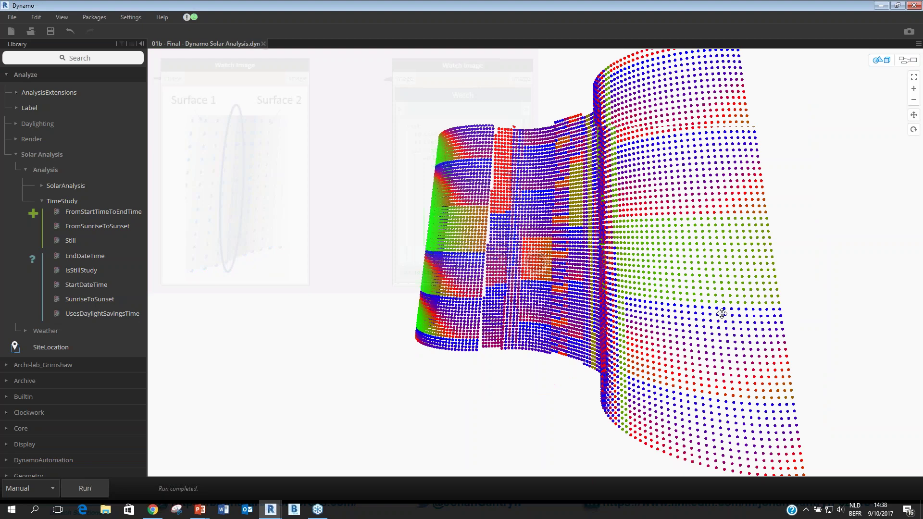
{"action": "key", "text": "ctrl+b"}
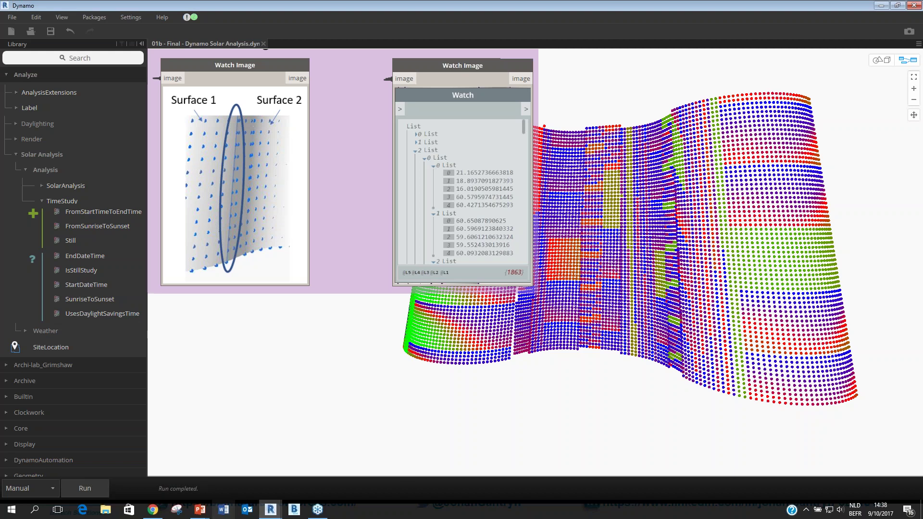
Switch to the PowerPoint presentation and view the slide "Solar analysis within Revit".
{"action": "left_click", "coordinate": [196, 512]}
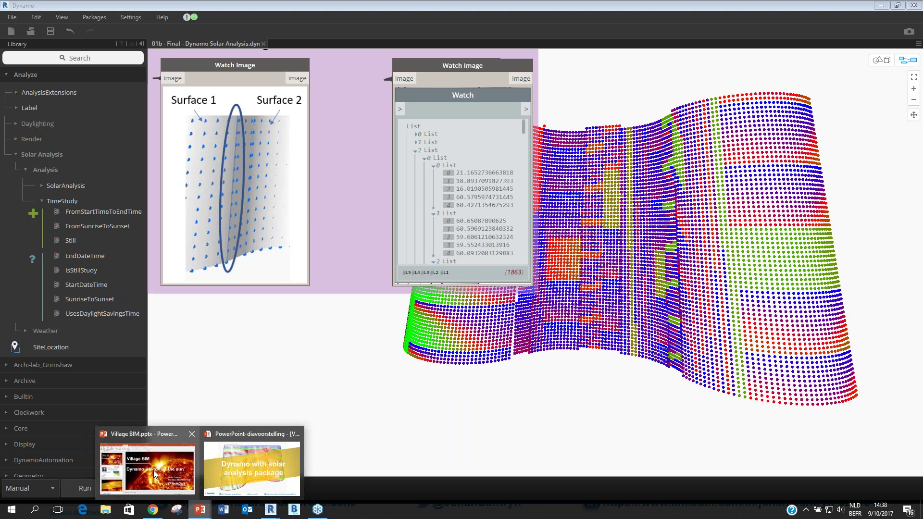
{"action": "mouse_move", "coordinate": [154, 473]}
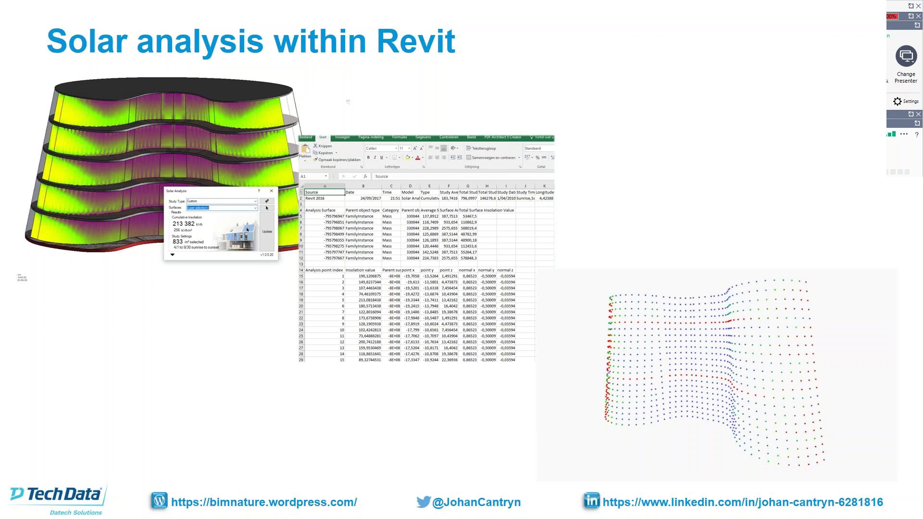
{"action": "key", "text": "alt+Tab"}
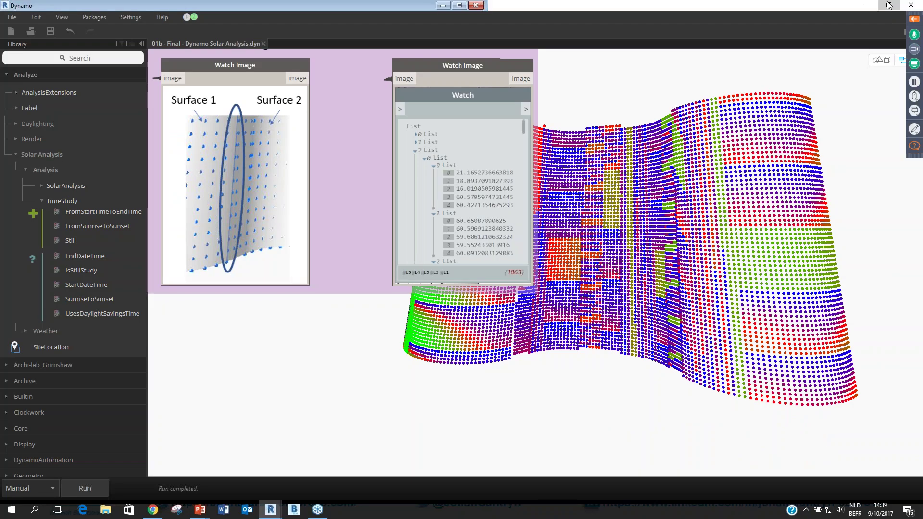
Switch to Revit and open the Insight Solar Analysis tool for the Mass 3D view, keeping its dialog clear of the building.
{"action": "left_click", "coordinate": [889, 5]}
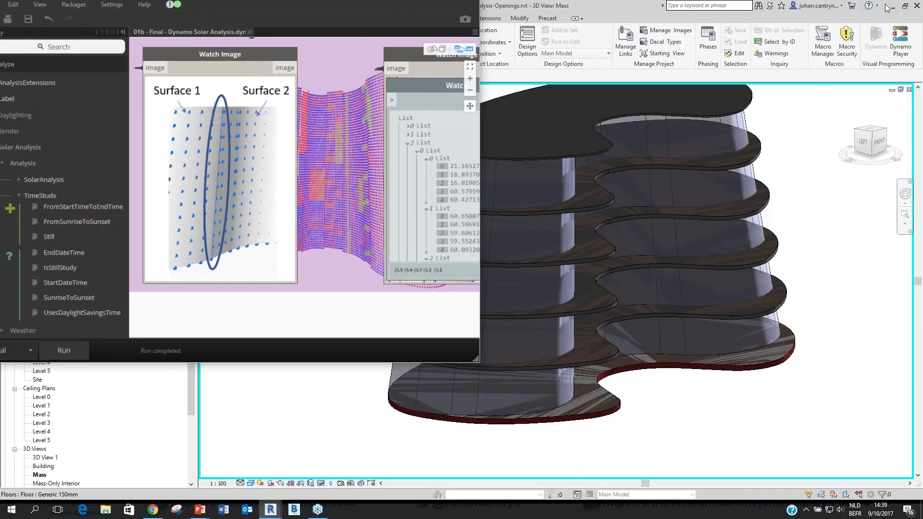
{"action": "key", "text": "super+Down"}
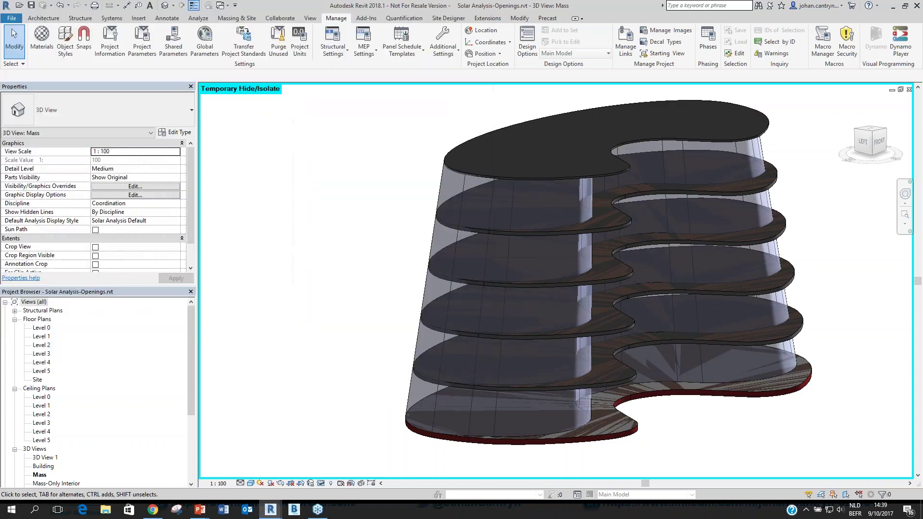
{"action": "middle_click_drag", "start_coordinate": [382, 186], "coordinate": [322, 190]}
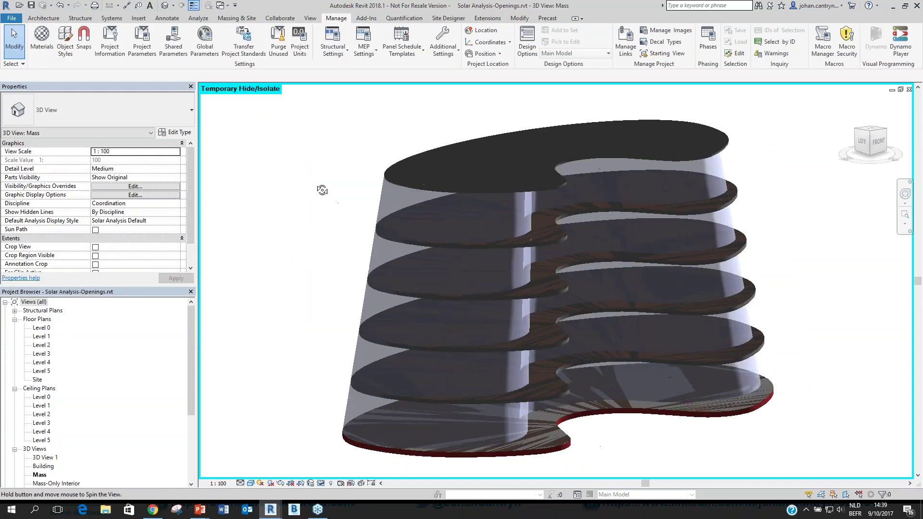
{"action": "left_click", "coordinate": [194, 18]}
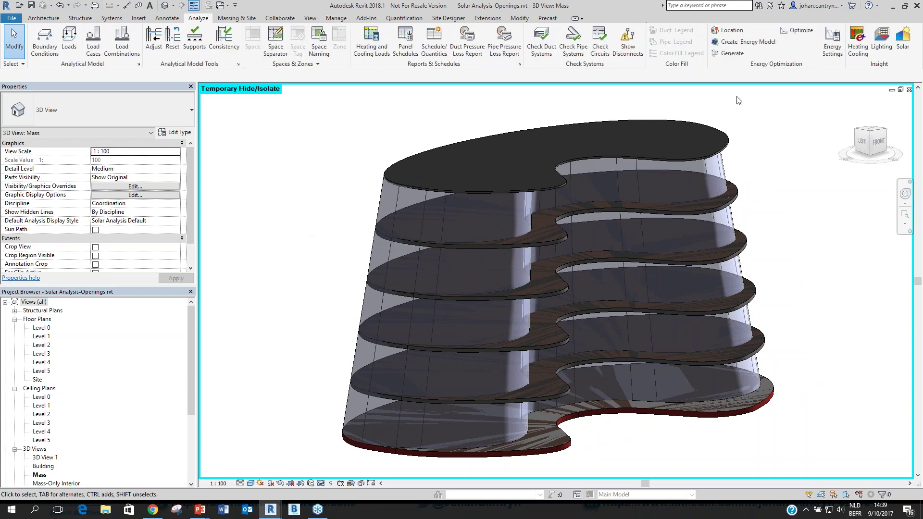
{"action": "left_click", "coordinate": [900, 42]}
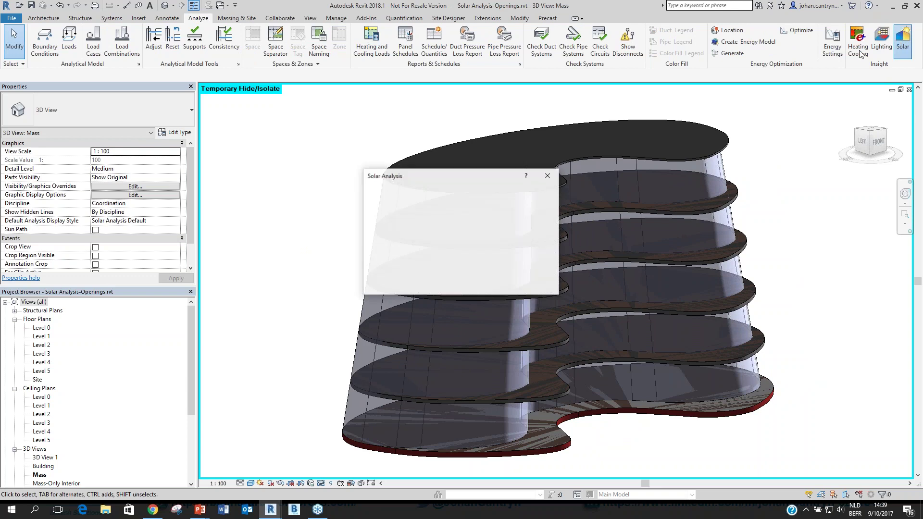
{"action": "left_click_drag", "start_coordinate": [425, 178], "coordinate": [319, 154]}
Set the analysis surfaces to <user selection> and pick the mass's curved facade faces around the front of the building.
{"action": "left_click", "coordinate": [366, 180]}
{"action": "left_click", "coordinate": [345, 193]}
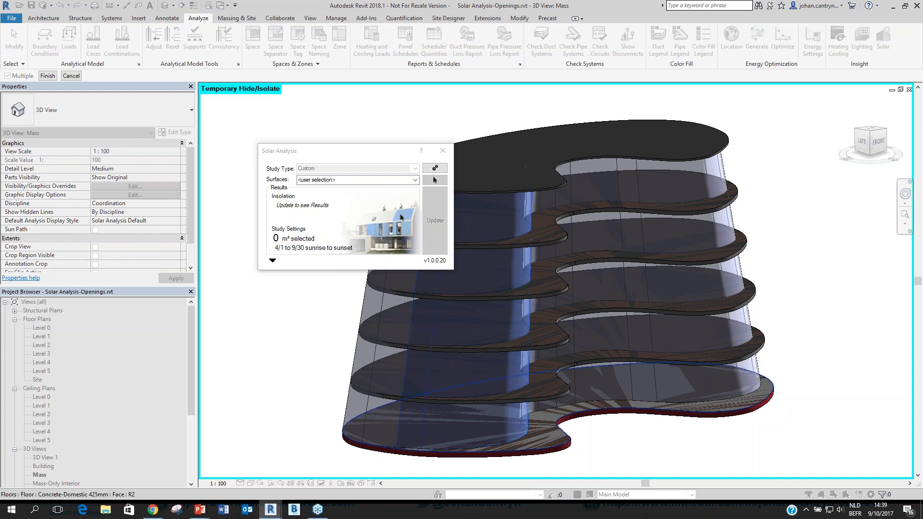
{"action": "middle_click_drag", "start_coordinate": [628, 390], "coordinate": [521, 383], "text": "shift"}
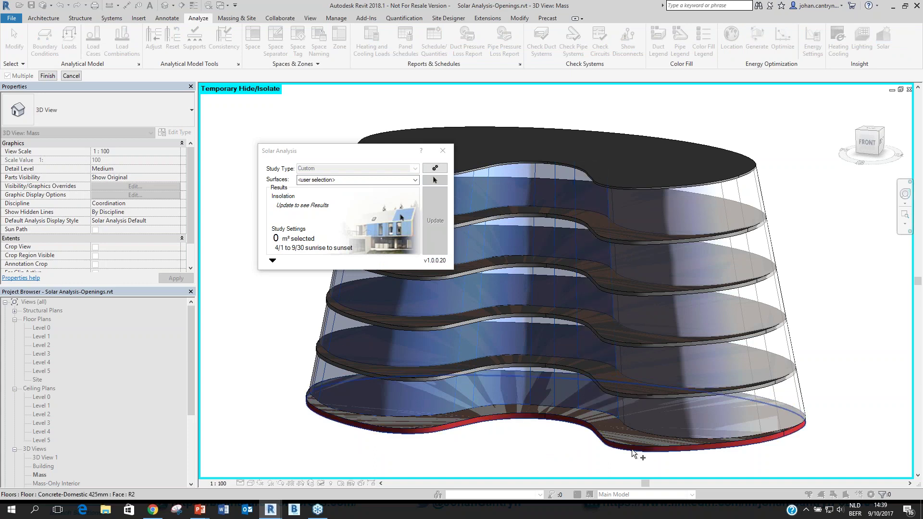
{"action": "middle_click_drag", "start_coordinate": [631, 449], "coordinate": [646, 398], "text": "shift"}
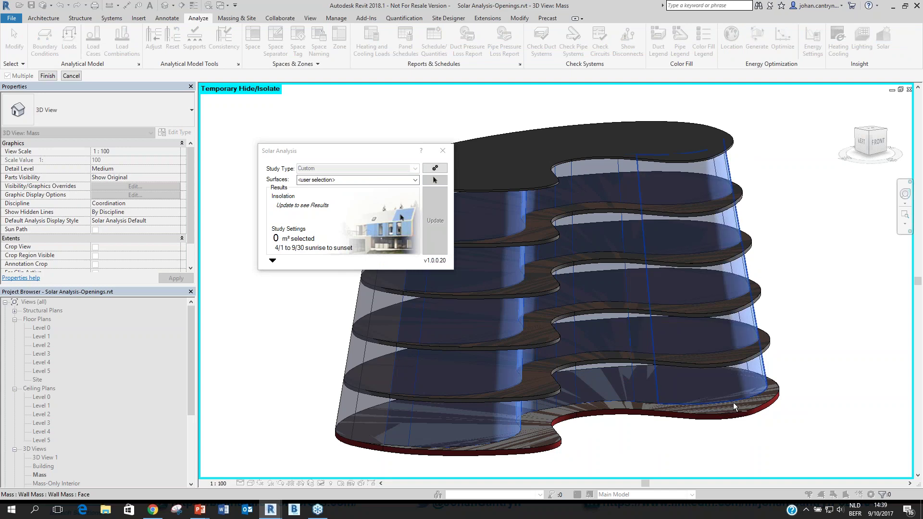
{"action": "scroll", "coordinate": [734, 407], "scroll_direction": "down", "scroll_amount": 1}
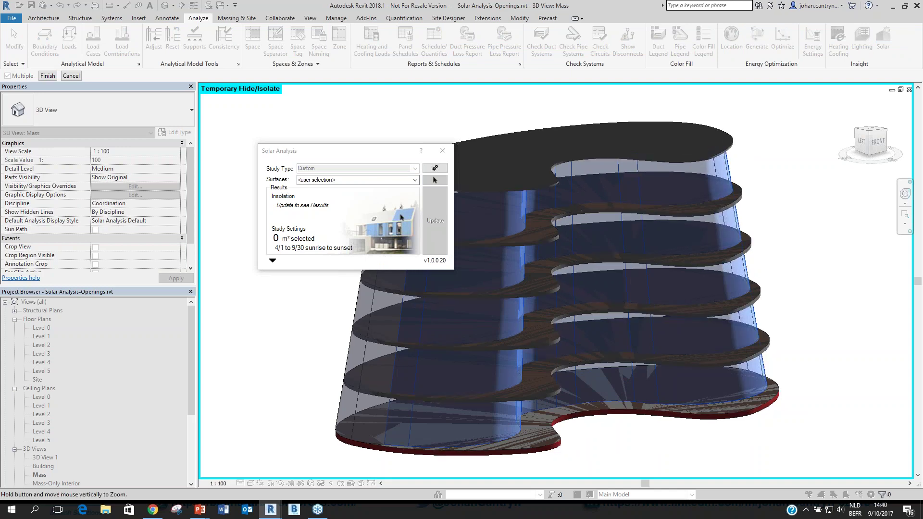
{"action": "middle_click_drag", "start_coordinate": [734, 407], "coordinate": [348, 296], "text": "shift"}
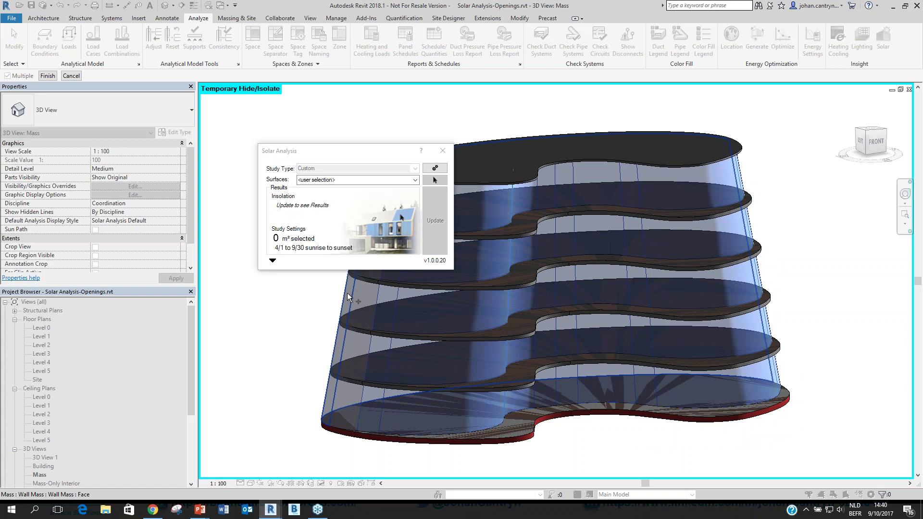
{"action": "left_click", "coordinate": [48, 76]}
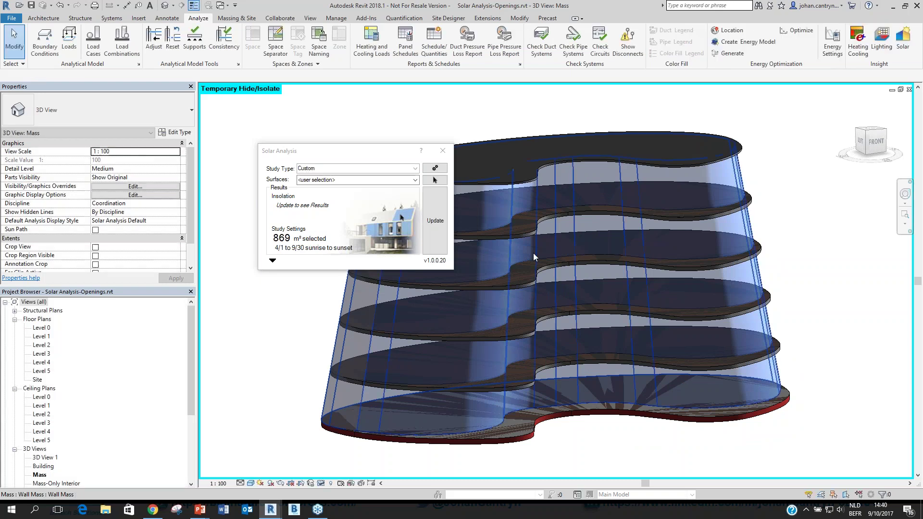
Update the solar analysis for the picked facade faces and inspect the insolation colours on the building.
{"action": "left_click", "coordinate": [433, 224]}
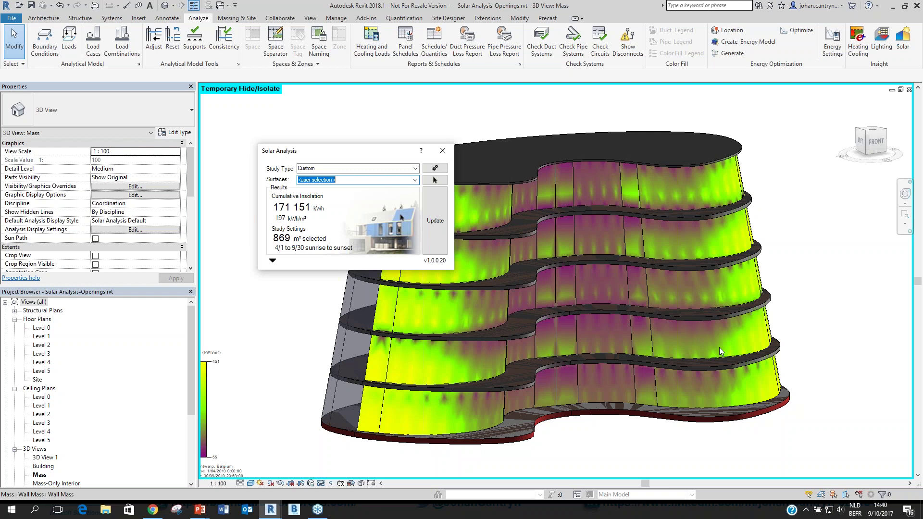
{"action": "middle_click_drag", "start_coordinate": [719, 347], "coordinate": [791, 366], "text": "shift"}
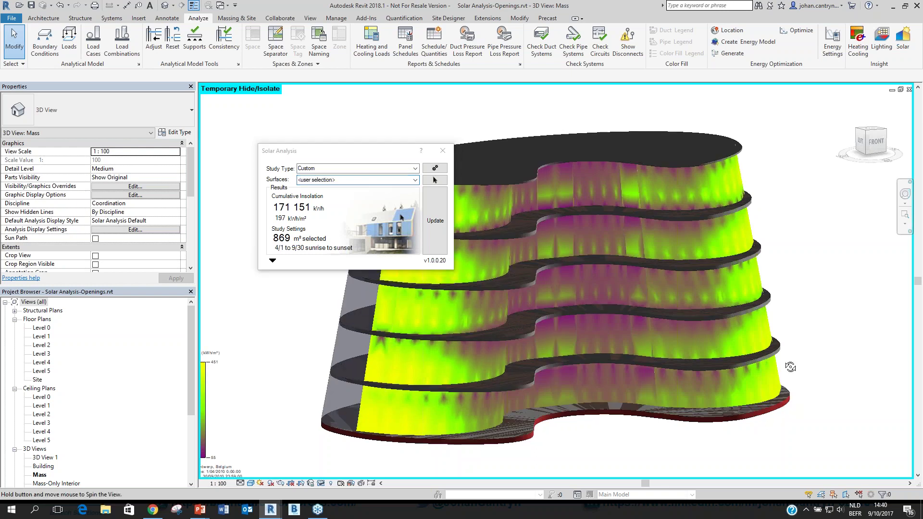
{"action": "middle_click_drag", "start_coordinate": [790, 367], "coordinate": [621, 322], "text": "shift"}
Expand the results settings and review the insolation result types and the Insolation csv export, without saving a file.
{"action": "left_click", "coordinate": [272, 261]}
{"action": "left_click", "coordinate": [399, 279]}
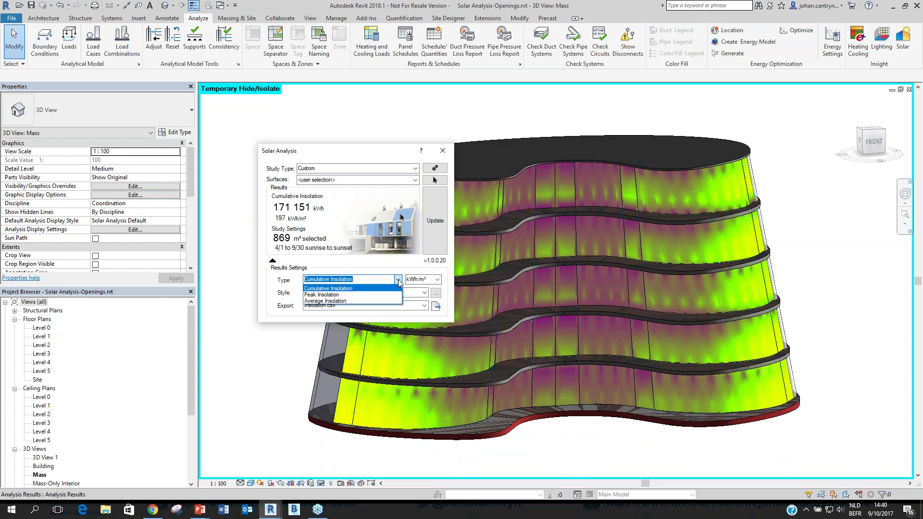
{"action": "left_click", "coordinate": [399, 279]}
{"action": "left_click", "coordinate": [398, 278]}
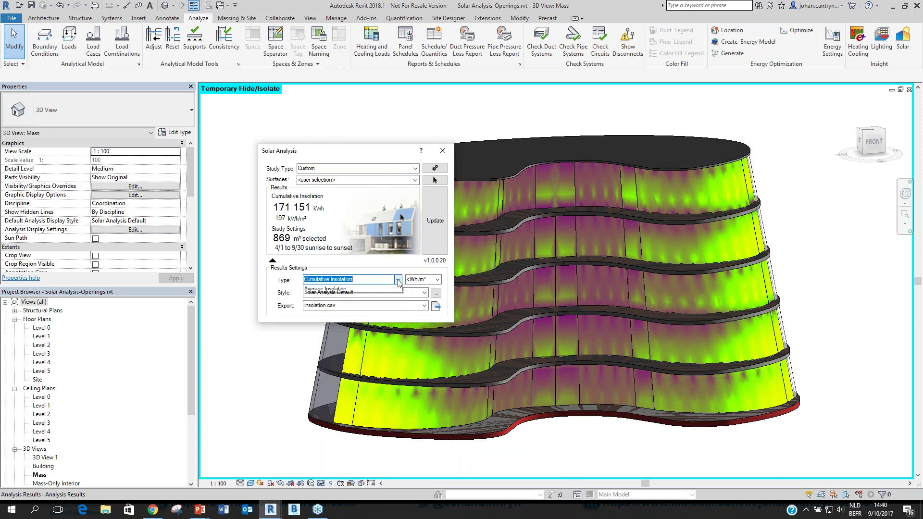
{"action": "left_click", "coordinate": [398, 280]}
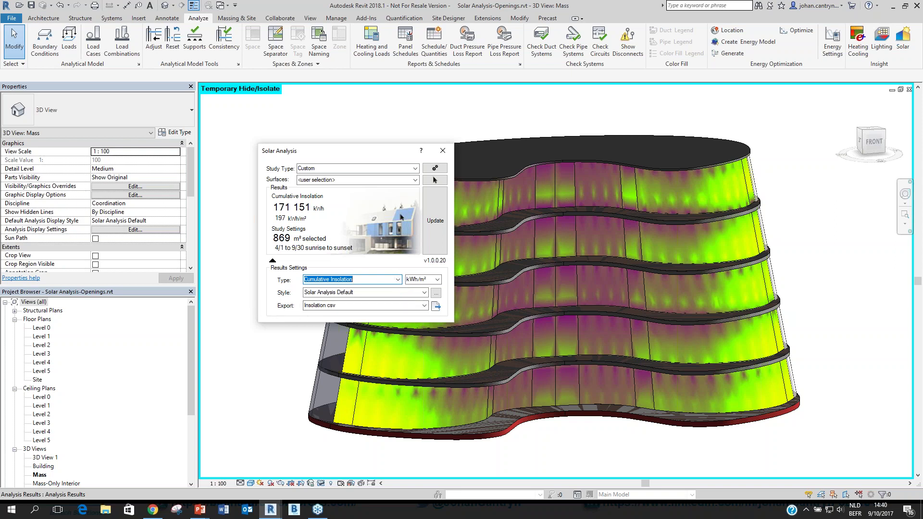
{"action": "left_click", "coordinate": [436, 306]}
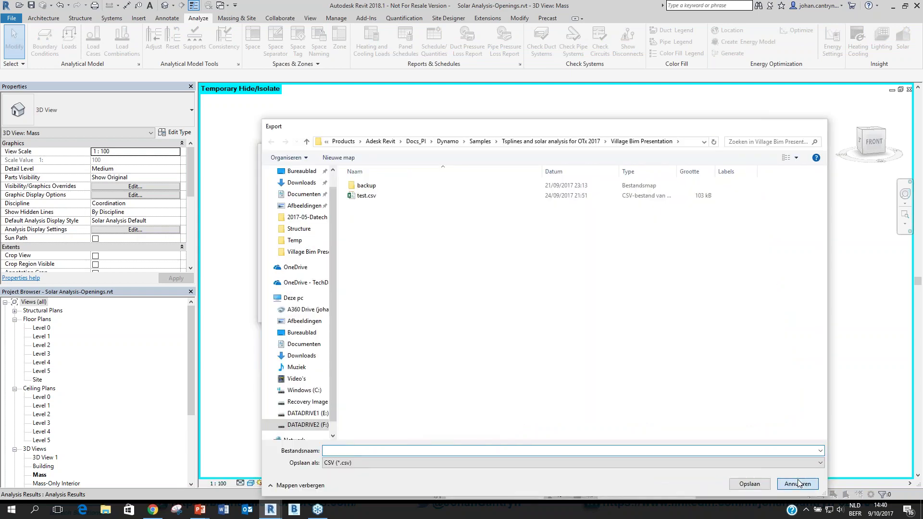
{"action": "left_click", "coordinate": [798, 483]}
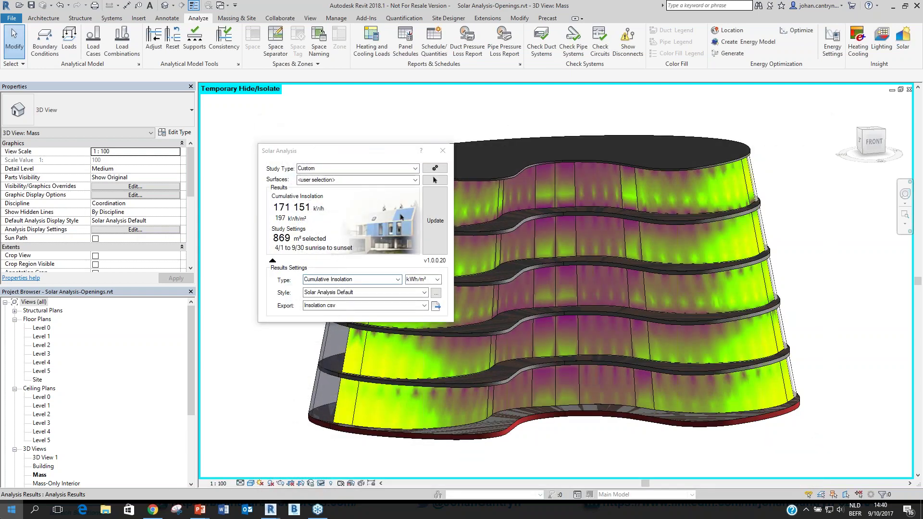
Launch Excel and open the recent workbook Revit Solar Analysis.xlsx at its analysis point rows.
{"action": "type", "text": "excel"}
{"action": "left_click", "coordinate": [112, 255]}
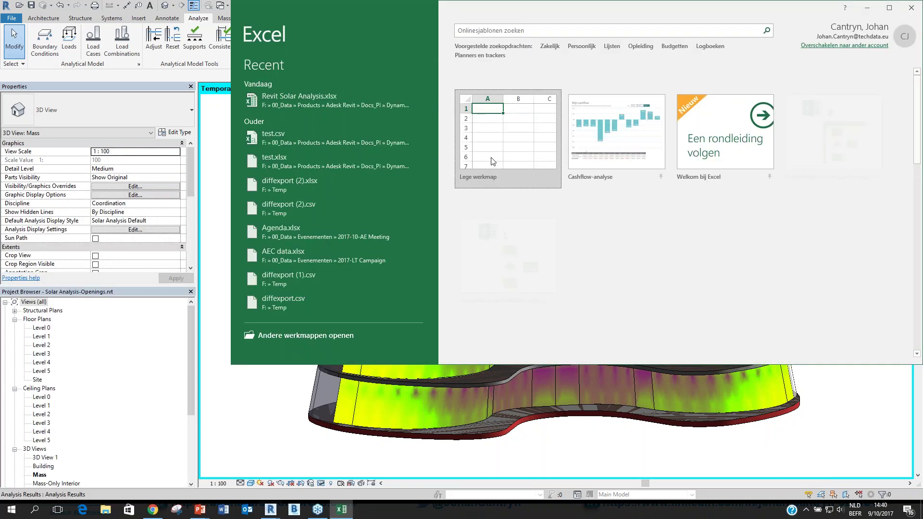
{"action": "left_click", "coordinate": [292, 102]}
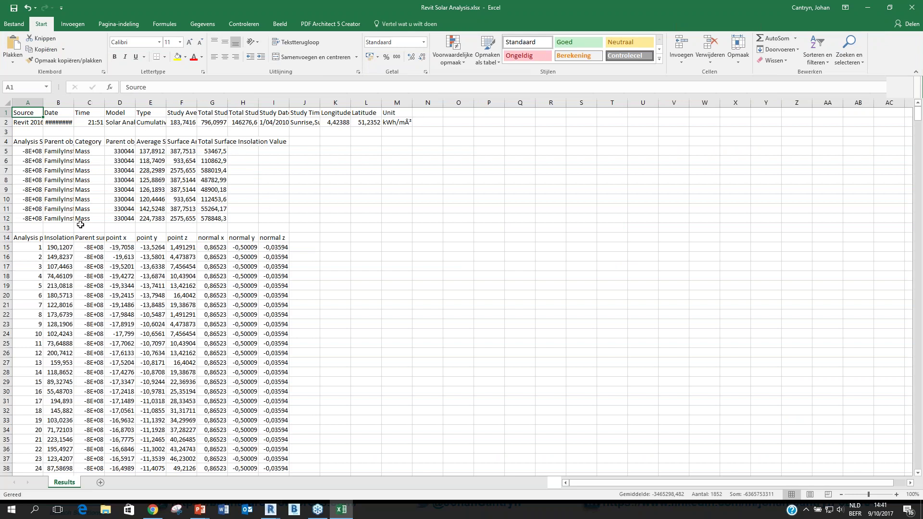
{"action": "left_click", "coordinate": [62, 249]}
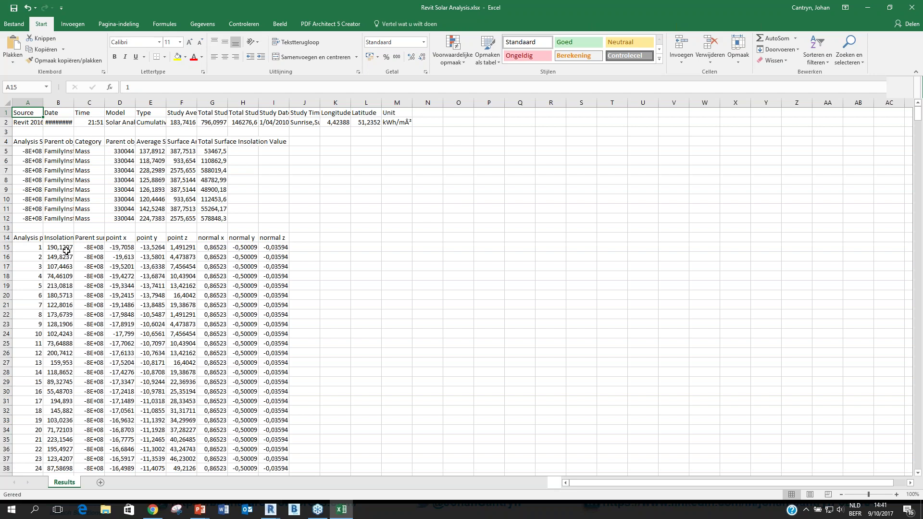
Review the point x, point y and point z coordinates in the first analysis point row of the Results sheet.
{"action": "left_click", "coordinate": [124, 247]}
{"action": "left_click", "coordinate": [153, 246]}
{"action": "left_click", "coordinate": [180, 246]}
Switch from Excel to the Dynamo window and maximize it.
{"action": "left_click", "coordinate": [270, 508]}
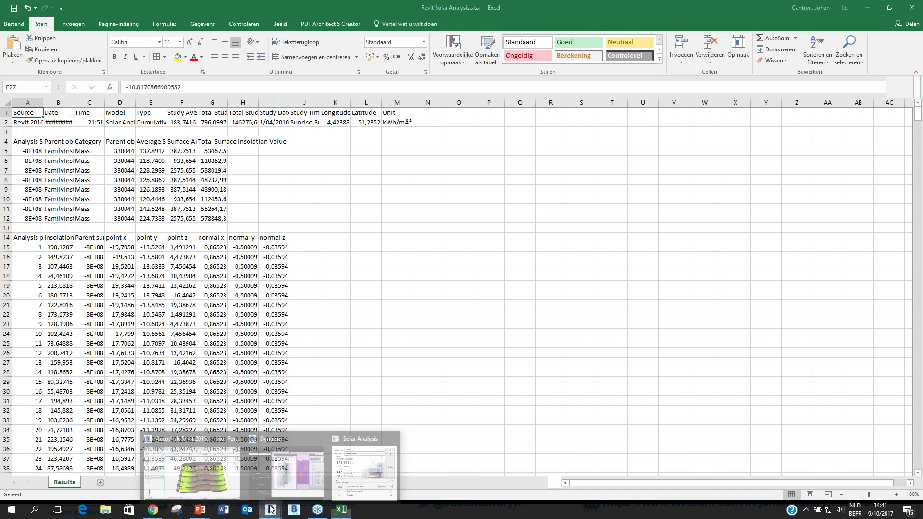
{"action": "left_click", "coordinate": [362, 476]}
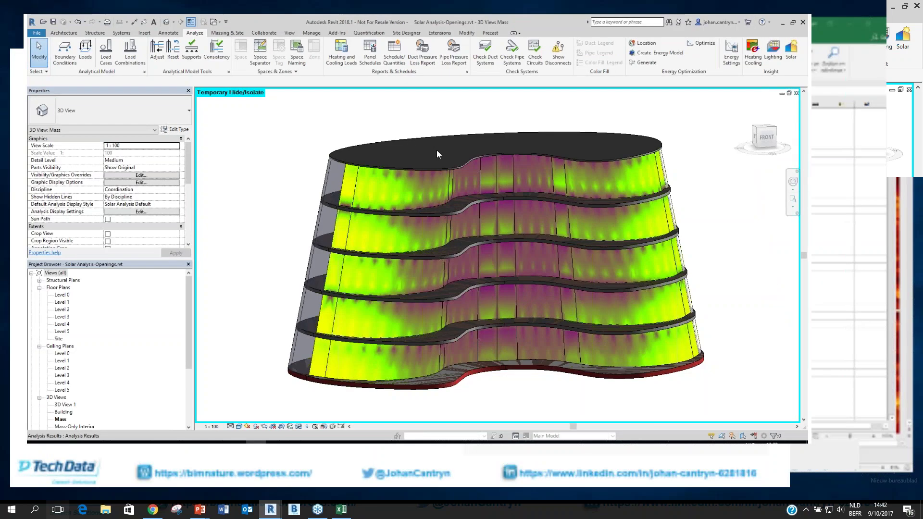
{"action": "key", "text": "alt+Tab"}
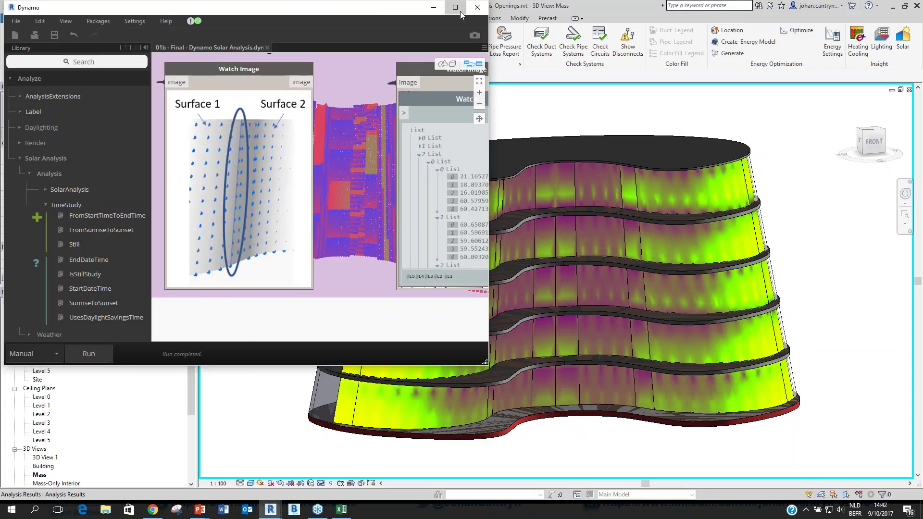
{"action": "left_click", "coordinate": [457, 7]}
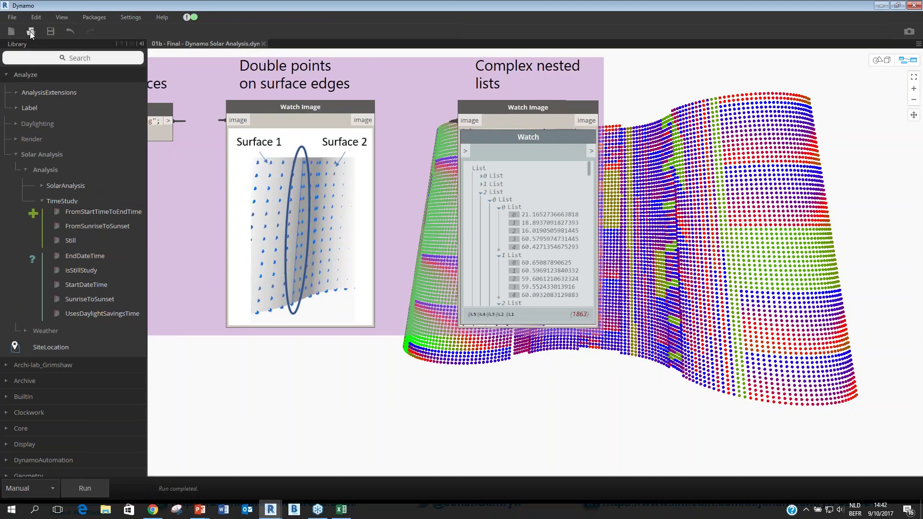
Open the Dynamo definition 02 - Start & Final - Revit Solar Analysis.dyn.
{"action": "left_click", "coordinate": [30, 30]}
{"action": "left_click", "coordinate": [488, 281]}
{"action": "left_click", "coordinate": [315, 108]}
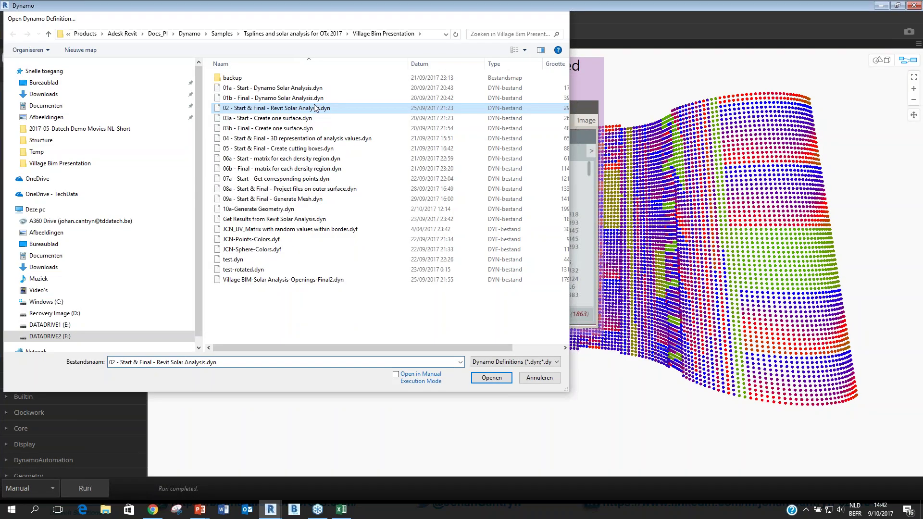
{"action": "double_click", "coordinate": [315, 108]}
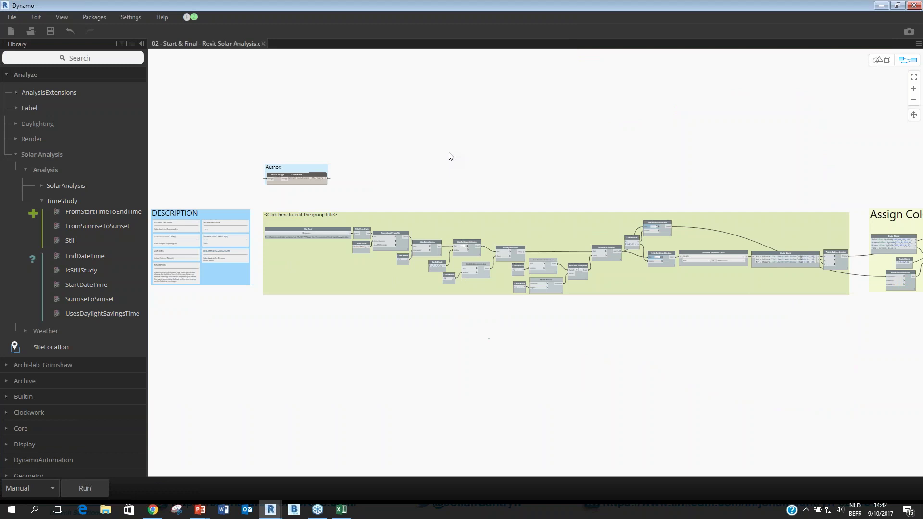
Look over the untitled node group, then run the graph that reads Revit Solar Analysis.xlsx.
{"action": "scroll", "coordinate": [452, 153], "scroll_direction": "up", "scroll_amount": 3}
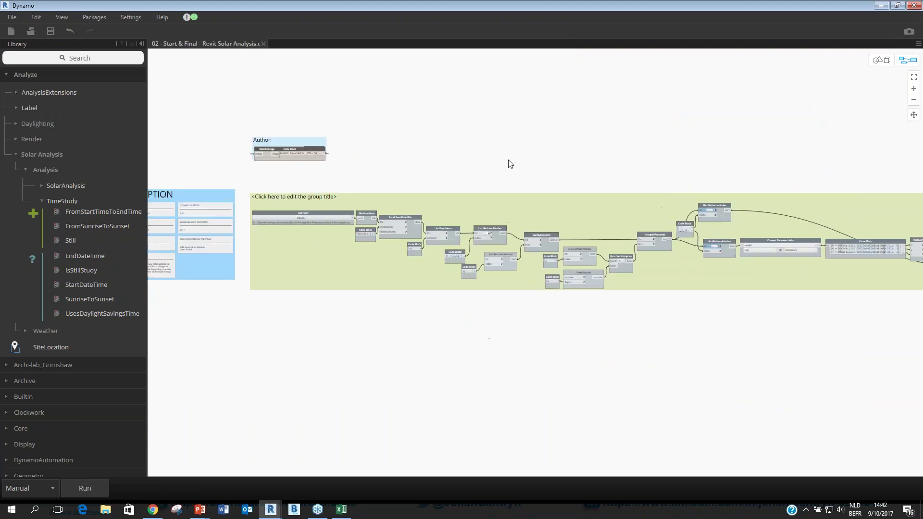
{"action": "scroll", "coordinate": [510, 164], "scroll_direction": "up", "scroll_amount": 2}
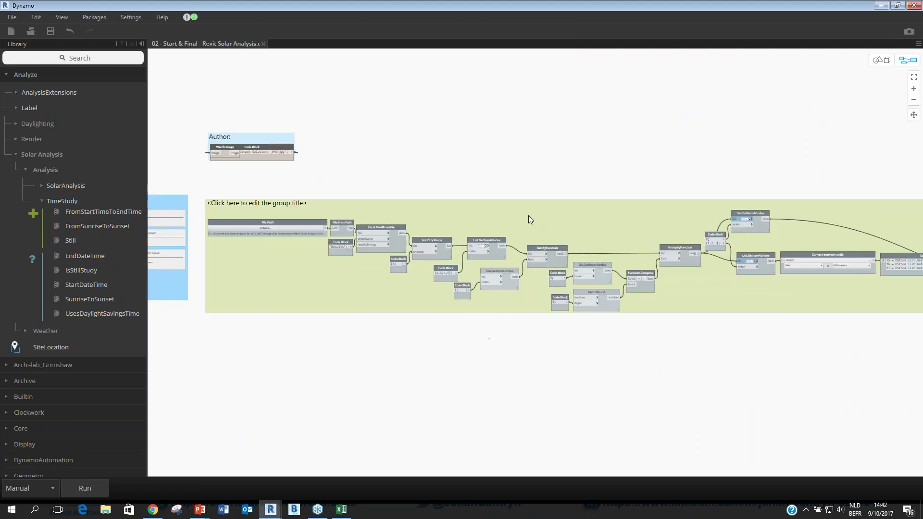
{"action": "scroll", "coordinate": [529, 215], "scroll_direction": "down", "scroll_amount": 2}
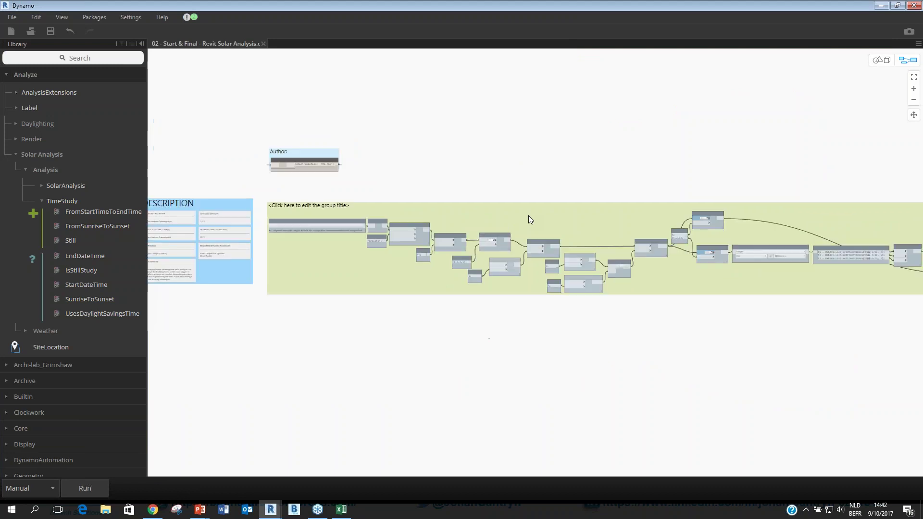
{"action": "middle_click_drag", "start_coordinate": [529, 216], "coordinate": [457, 192]}
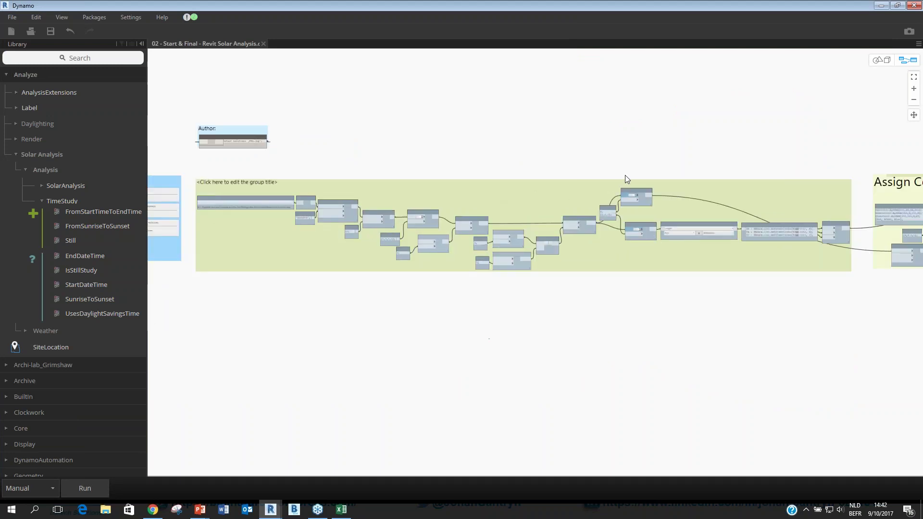
{"action": "middle_click_drag", "start_coordinate": [625, 175], "coordinate": [746, 162]}
{"action": "scroll", "coordinate": [370, 191], "scroll_direction": "up", "scroll_amount": 6}
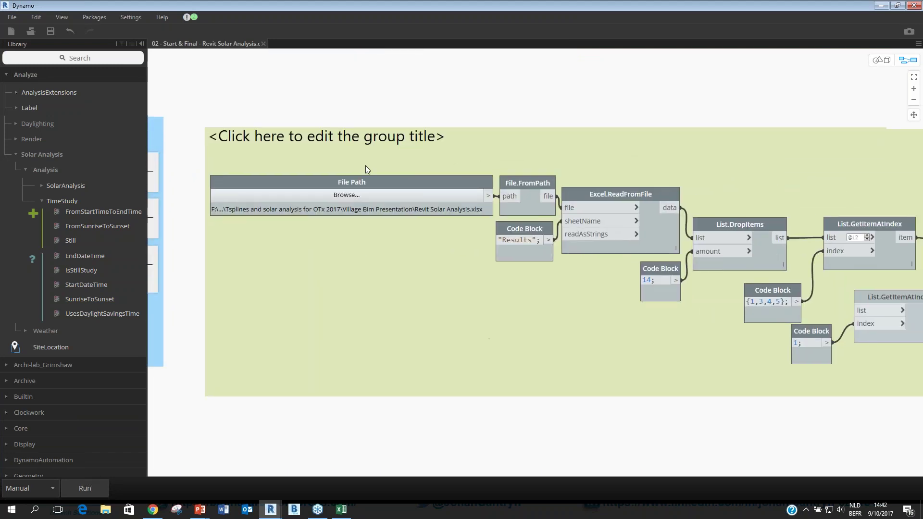
{"action": "middle_click_drag", "start_coordinate": [365, 166], "coordinate": [311, 168]}
{"action": "left_click", "coordinate": [85, 488]}
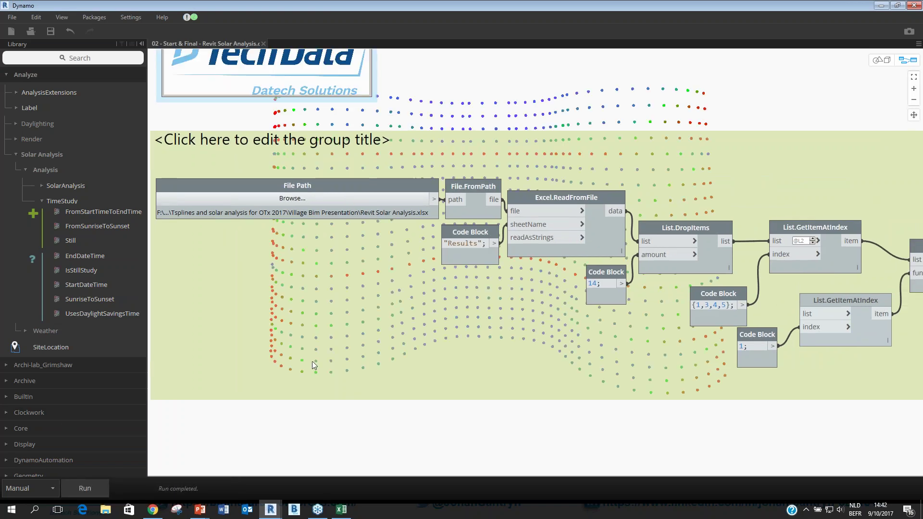
Examine the File Path, File.FromPath, Excel.ReadFromFile and List.DropItems nodes that import the Results sheet.
{"action": "left_click_drag", "start_coordinate": [345, 185], "coordinate": [333, 187]}
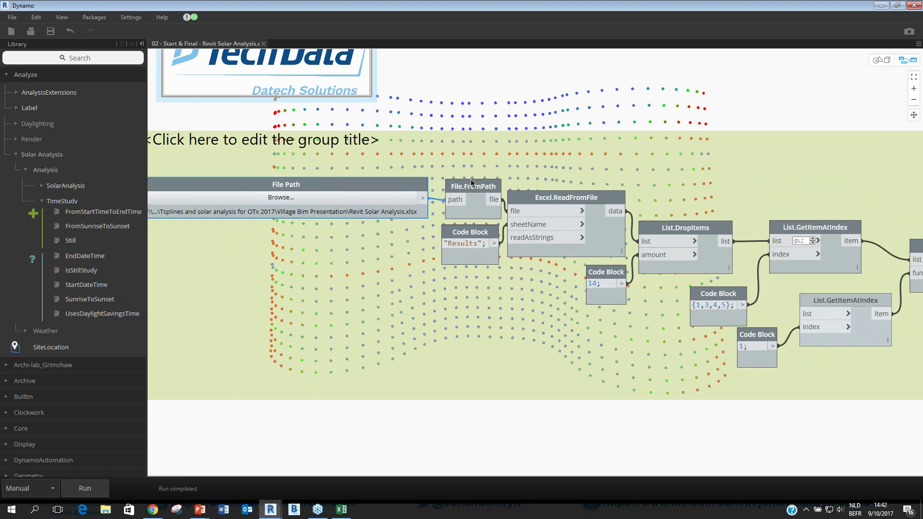
{"action": "middle_click_drag", "start_coordinate": [453, 183], "coordinate": [442, 182]}
{"action": "middle_click_drag", "start_coordinate": [371, 172], "coordinate": [290, 172]}
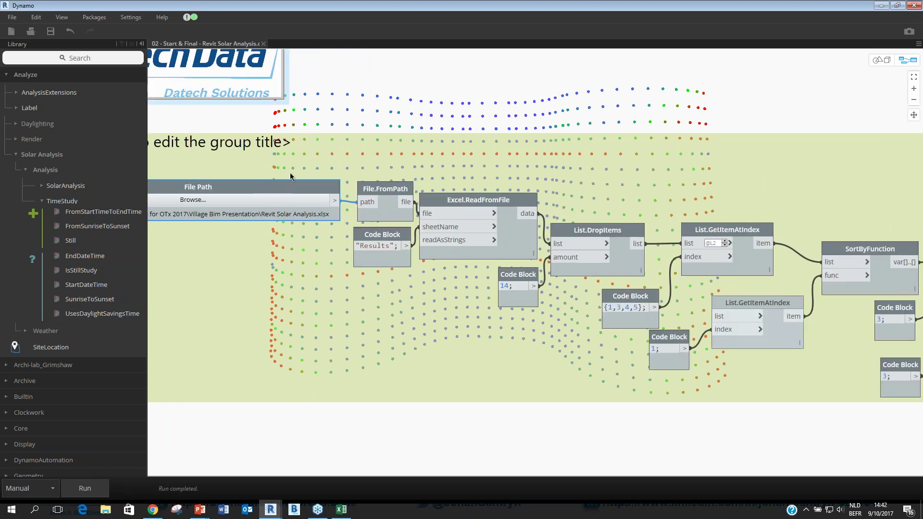
{"action": "middle_click_drag", "start_coordinate": [469, 187], "coordinate": [325, 177]}
{"action": "scroll", "coordinate": [325, 177], "scroll_direction": "up", "scroll_amount": 2}
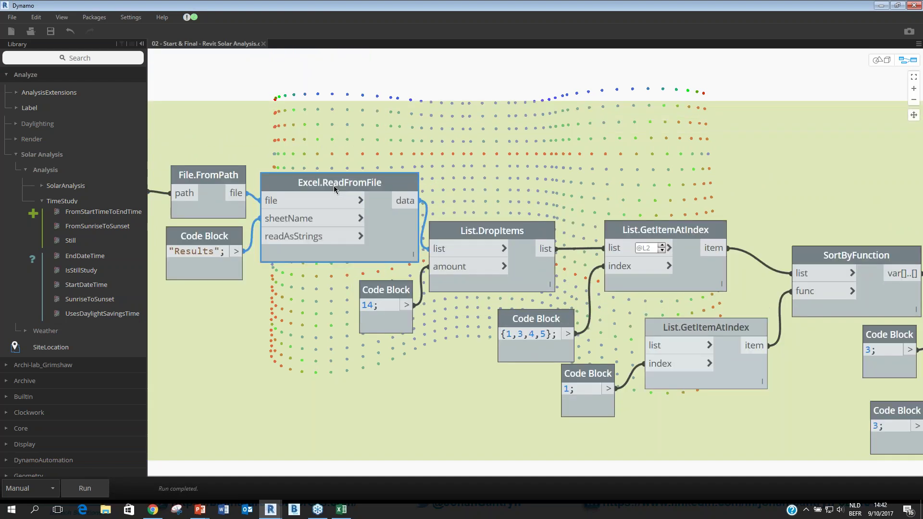
{"action": "left_click", "coordinate": [335, 186]}
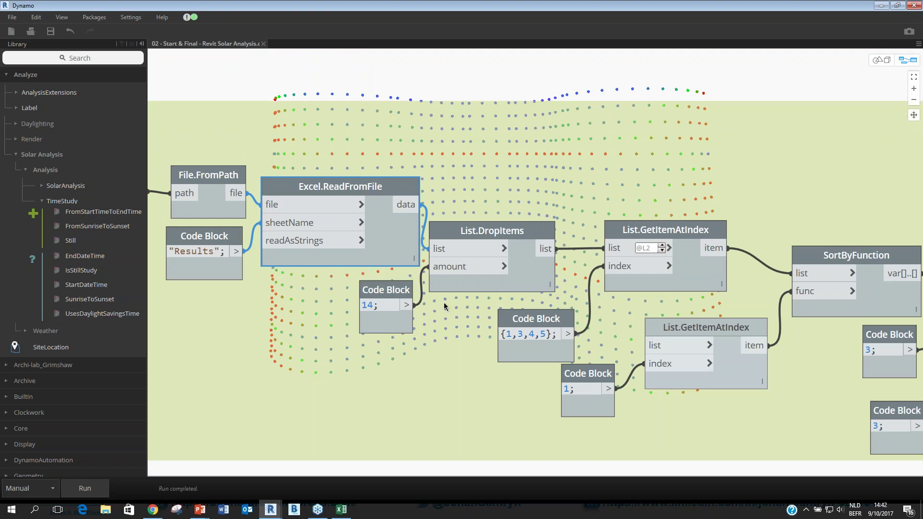
{"action": "left_click", "coordinate": [473, 232]}
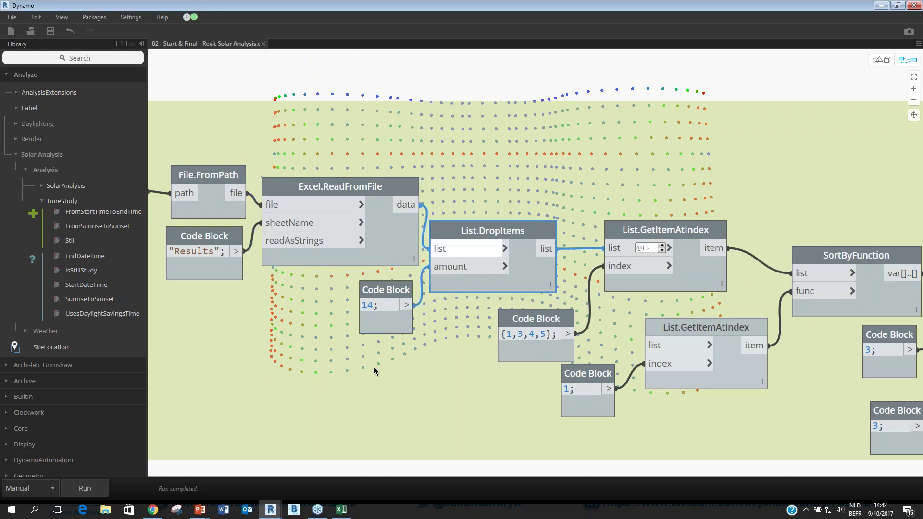
Switch to Excel and review the header rows above the analysis points and the first point rows.
{"action": "left_click", "coordinate": [342, 512]}
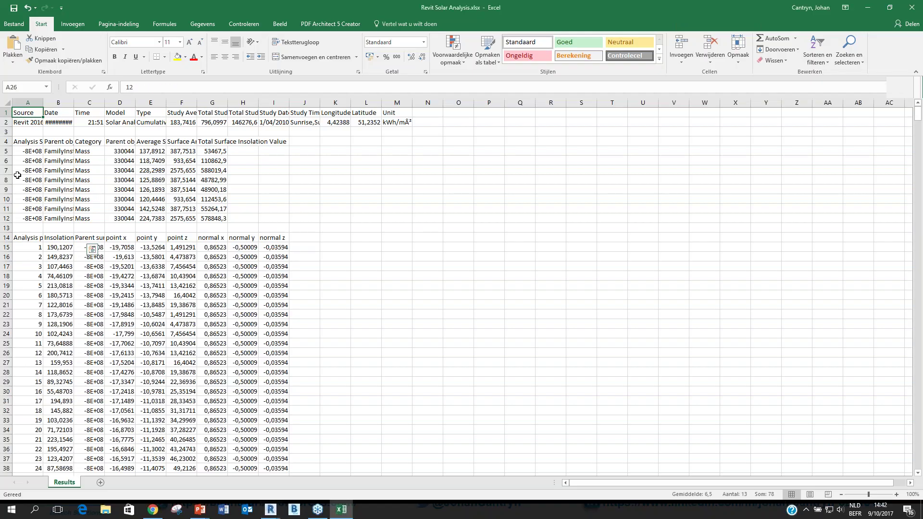
{"action": "left_click_drag", "start_coordinate": [7, 238], "coordinate": [11, 153]}
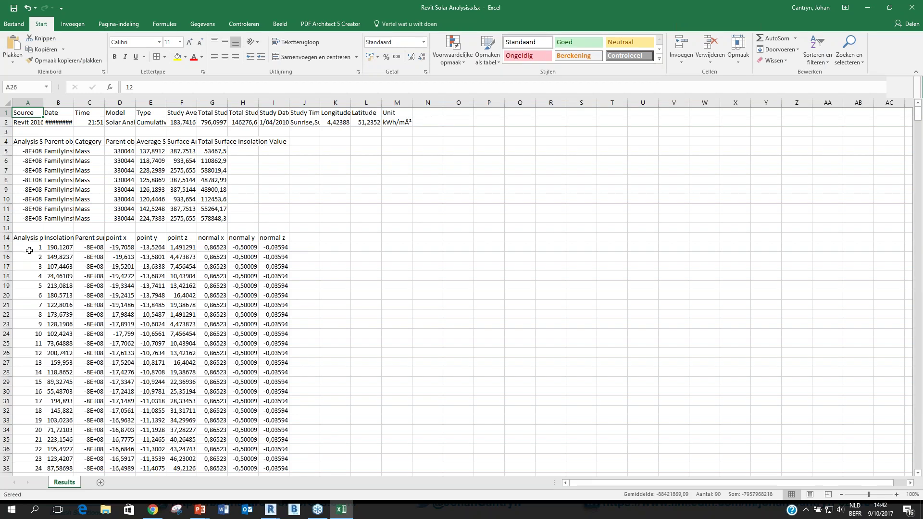
{"action": "left_click_drag", "start_coordinate": [33, 247], "coordinate": [39, 268]}
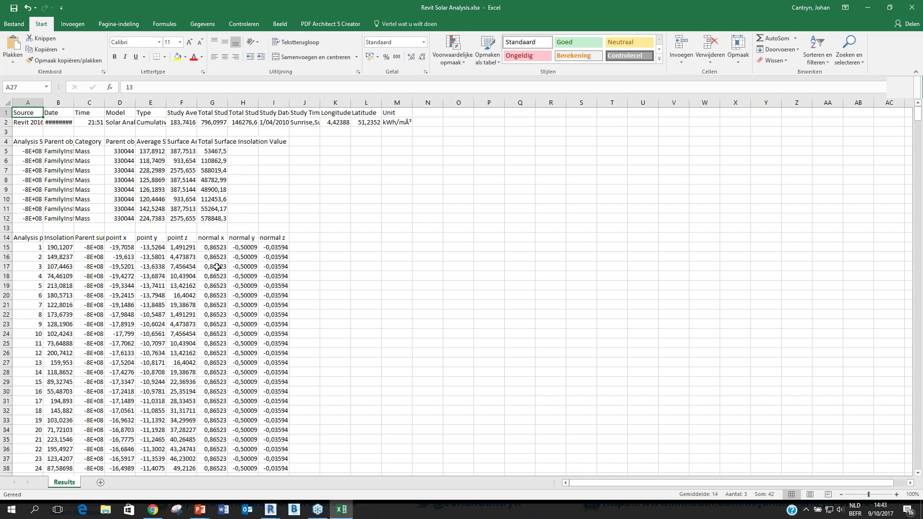
Return to Dynamo and examine the List.DropItems node and the List.GetItemAtIndex node fed by {1,3,4,5}.
{"action": "left_click", "coordinate": [269, 512]}
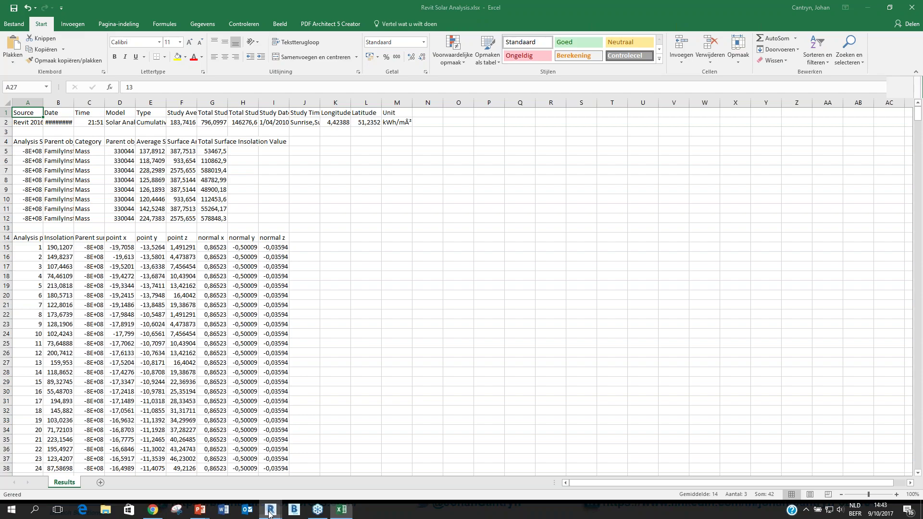
{"action": "left_click", "coordinate": [487, 231]}
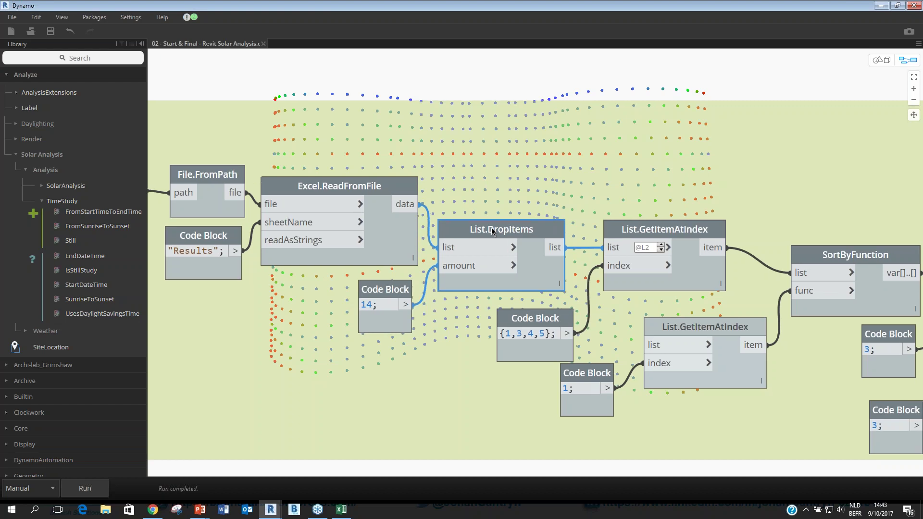
{"action": "middle_click_drag", "start_coordinate": [492, 228], "coordinate": [333, 209]}
{"action": "left_click_drag", "start_coordinate": [505, 208], "coordinate": [505, 209]}
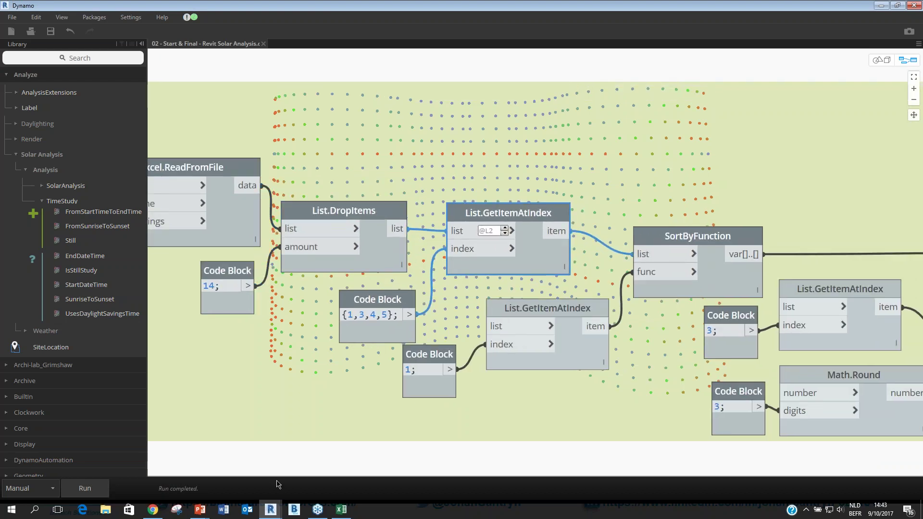
Switch to Excel and review which columns the indices refer to, including column A, the insolation value and point x.
{"action": "left_click", "coordinate": [341, 511]}
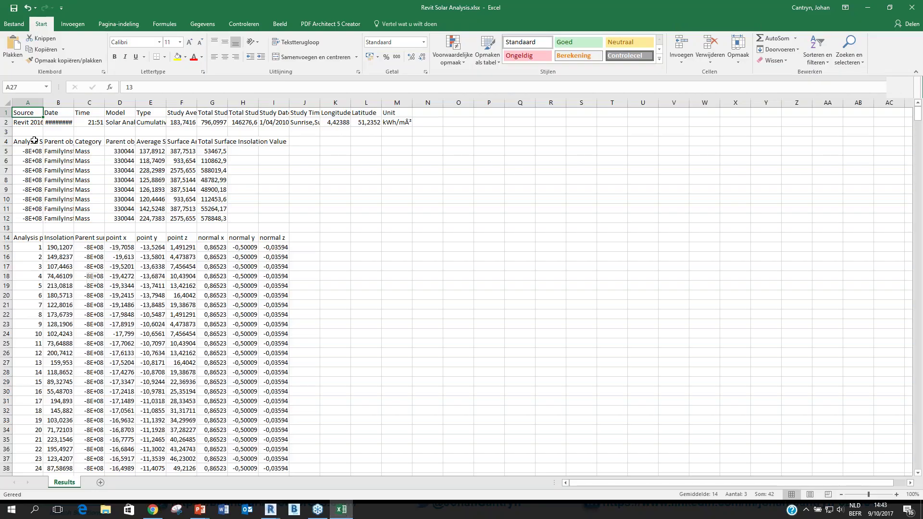
{"action": "left_click", "coordinate": [32, 102]}
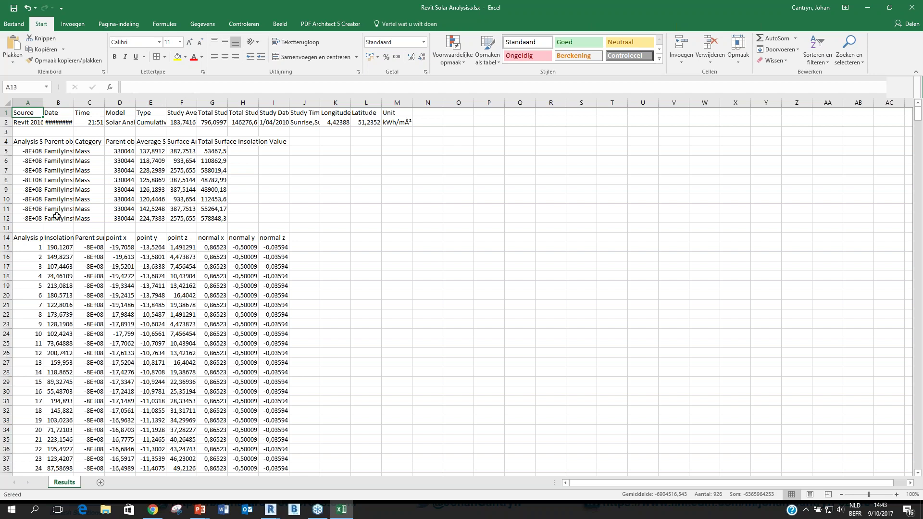
{"action": "left_click", "coordinate": [62, 248]}
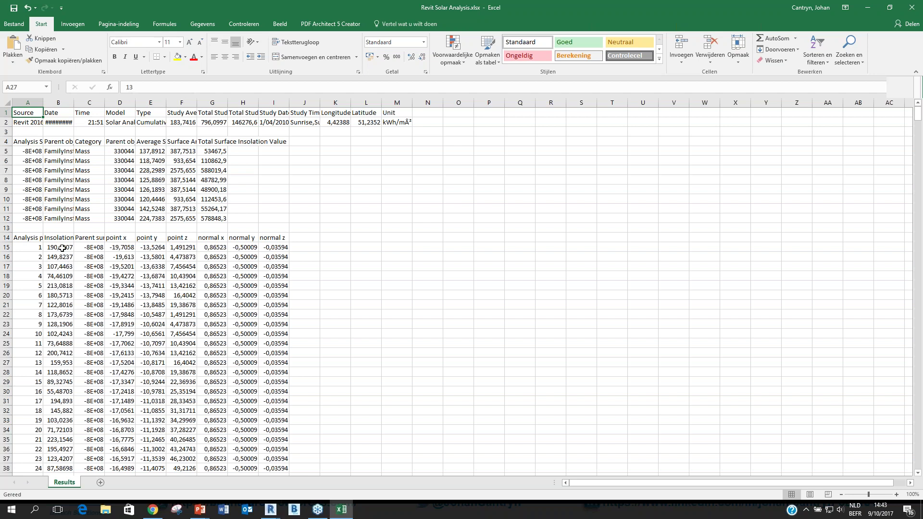
{"action": "left_click", "coordinate": [124, 246]}
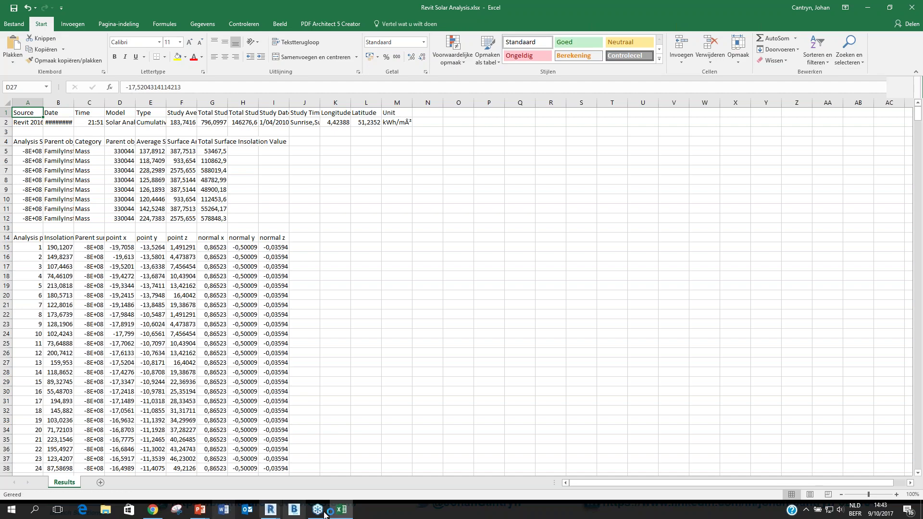
Return to Dynamo and examine the List.GetItemAtIndex output and the SortByFunction node with its index 1 function.
{"action": "left_click", "coordinate": [327, 469]}
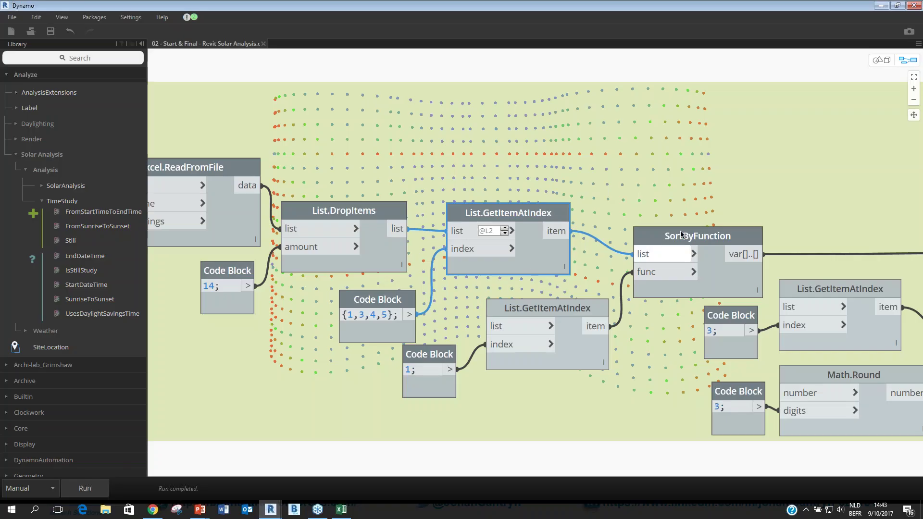
{"action": "mouse_move", "coordinate": [544, 266]}
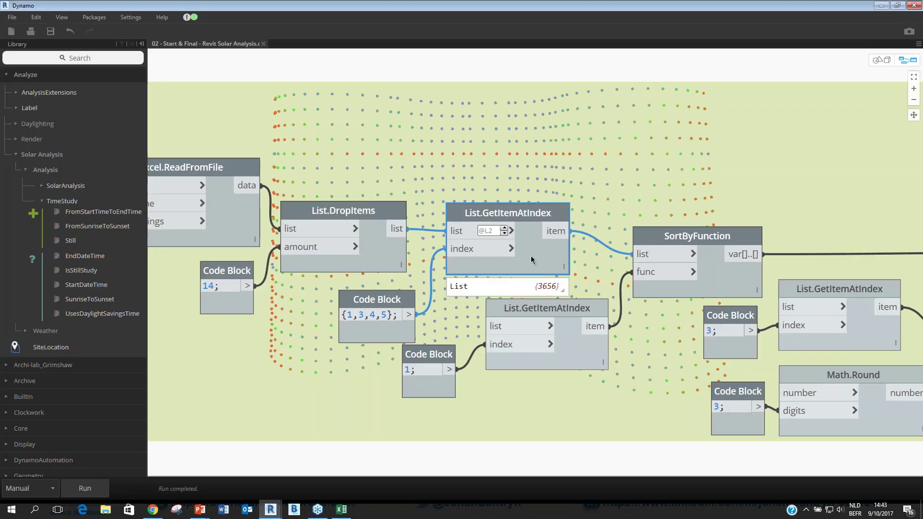
{"action": "middle_click_drag", "start_coordinate": [539, 263], "coordinate": [352, 214]}
{"action": "mouse_move", "coordinate": [524, 244]}
{"action": "middle_mouse_down"}
{"action": "mouse_move", "coordinate": [457, 257]}
{"action": "mouse_move", "coordinate": [529, 226]}
{"action": "middle_mouse_up"}
{"action": "left_click", "coordinate": [484, 235]}
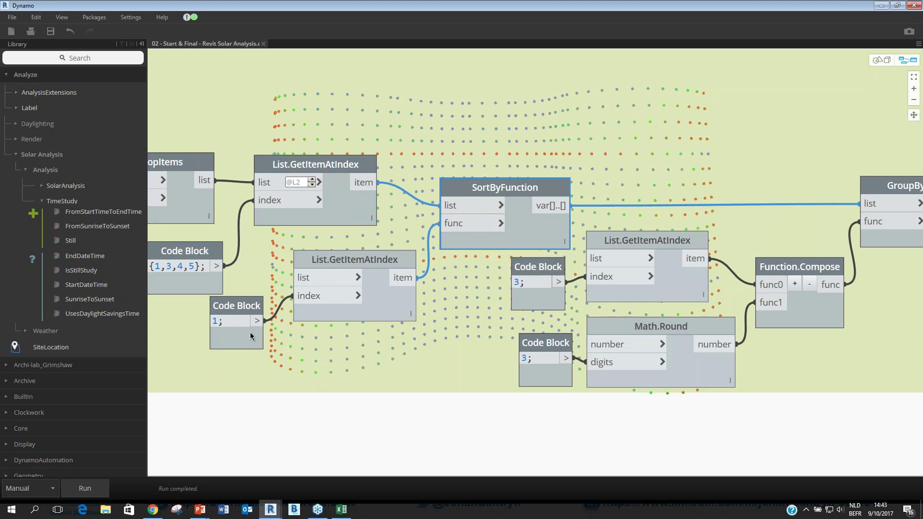
Examine the GroupByFunction node, the value and coordinate extraction after it, and the feet-to-millimeters unit conversion.
{"action": "middle_click_drag", "start_coordinate": [666, 227], "coordinate": [488, 224]}
{"action": "mouse_move", "coordinate": [775, 209]}
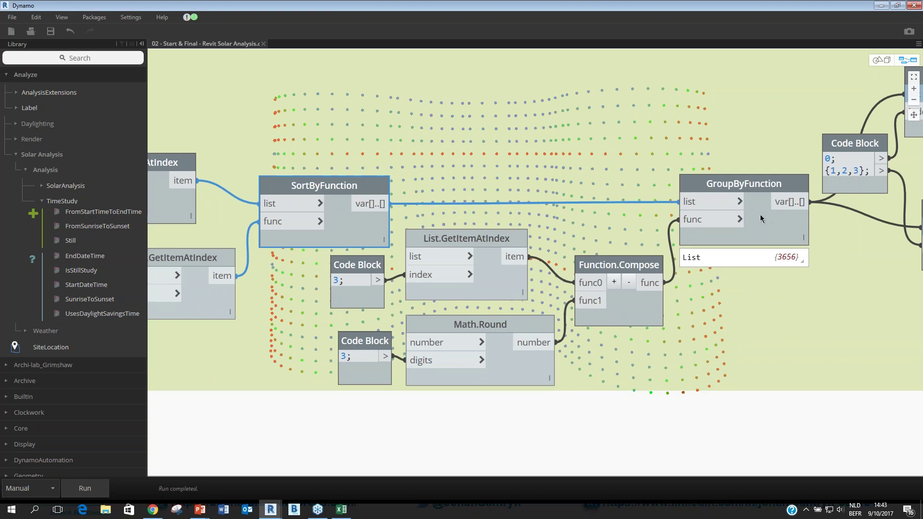
{"action": "middle_click_drag", "start_coordinate": [761, 218], "coordinate": [388, 250]}
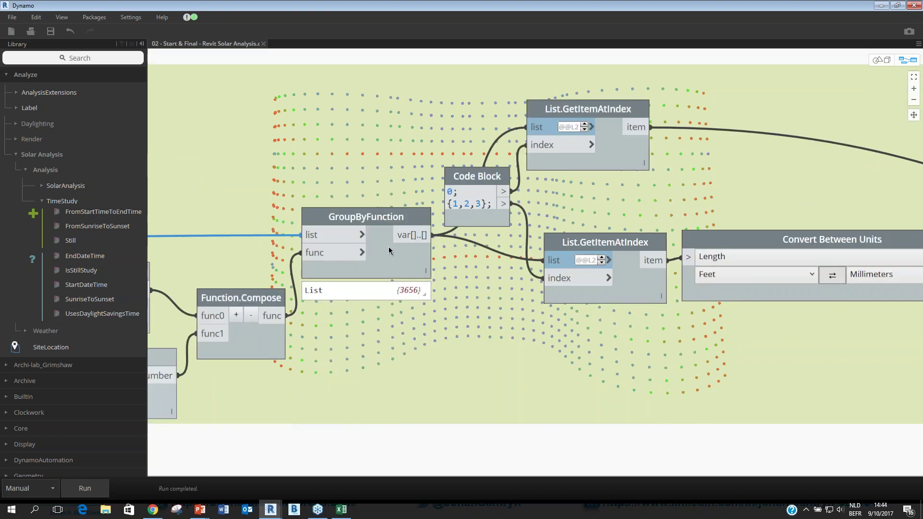
{"action": "scroll", "coordinate": [526, 214], "scroll_direction": "down", "scroll_amount": 3}
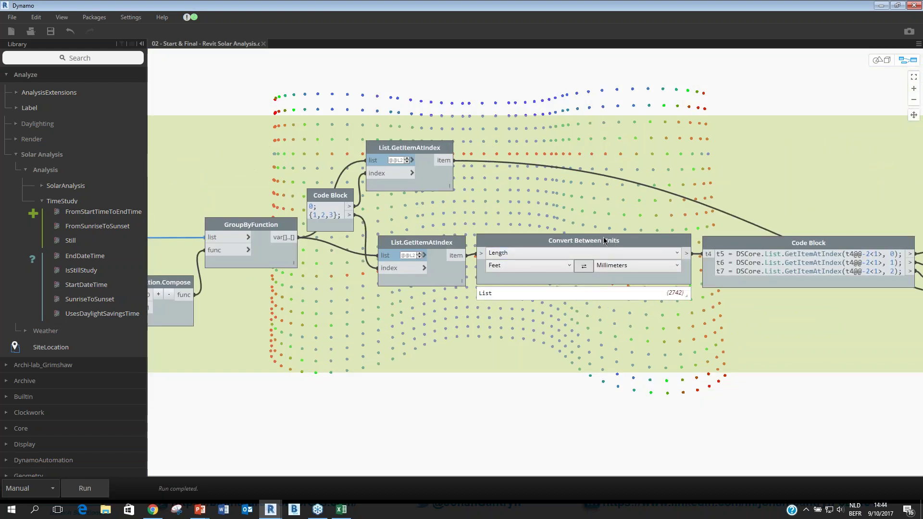
Check the point coordinate columns in Excel, return to Dynamo and inspect the preview options of the Point.ByCoordinates node.
{"action": "left_click", "coordinate": [336, 512]}
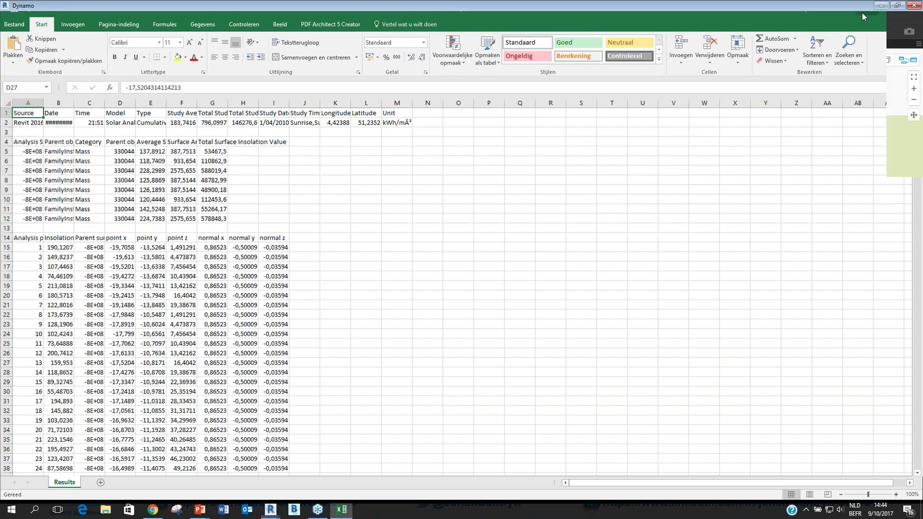
{"action": "left_click", "coordinate": [869, 8]}
{"action": "right_click", "coordinate": [659, 274]}
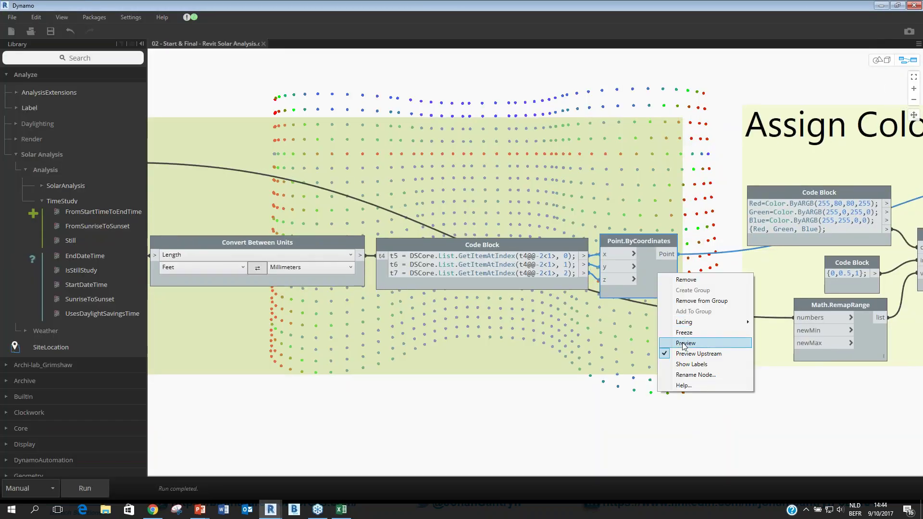
{"action": "left_click", "coordinate": [668, 189]}
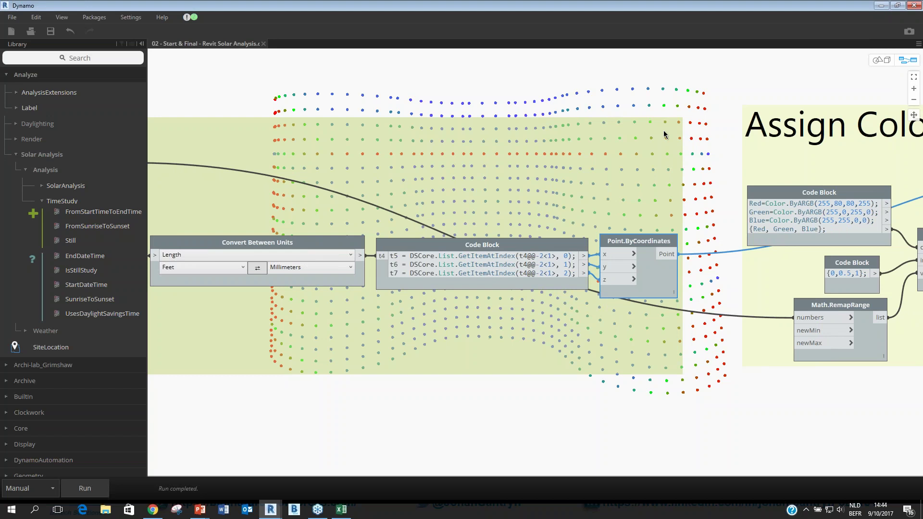
Look over the node chain from GroupByFunction to the Assign Colors group and switch to the PowerPoint slide show.
{"action": "scroll", "coordinate": [663, 131], "scroll_direction": "down", "scroll_amount": 3}
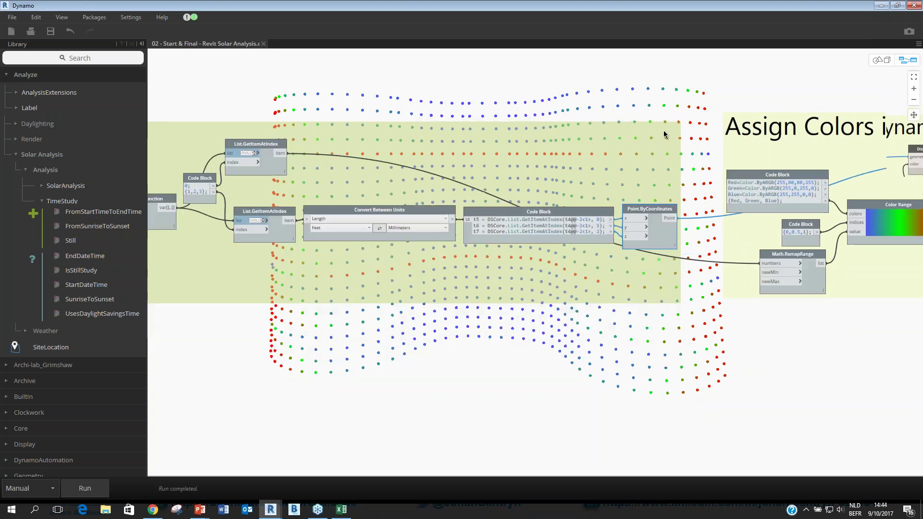
{"action": "scroll", "coordinate": [664, 135], "scroll_direction": "down", "scroll_amount": 1}
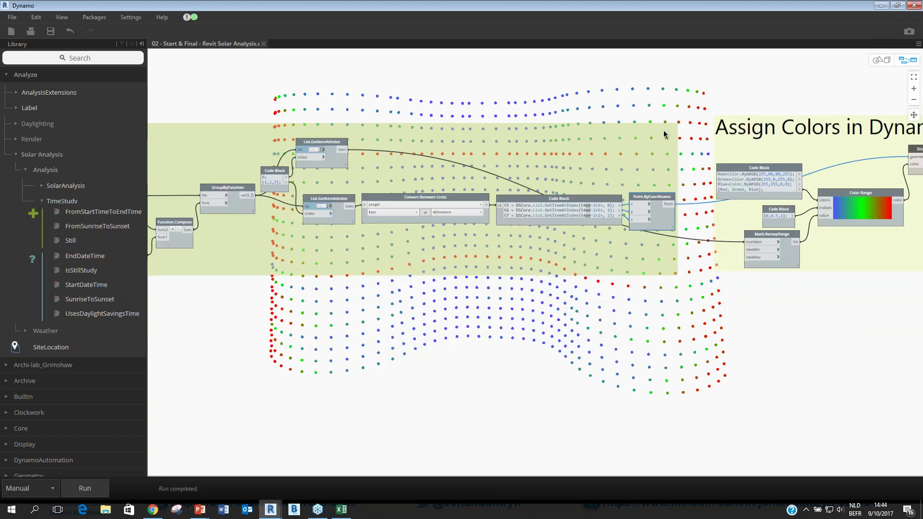
{"action": "scroll", "coordinate": [665, 134], "scroll_direction": "down", "scroll_amount": 1}
{"action": "scroll", "coordinate": [665, 134], "scroll_direction": "up", "scroll_amount": 3}
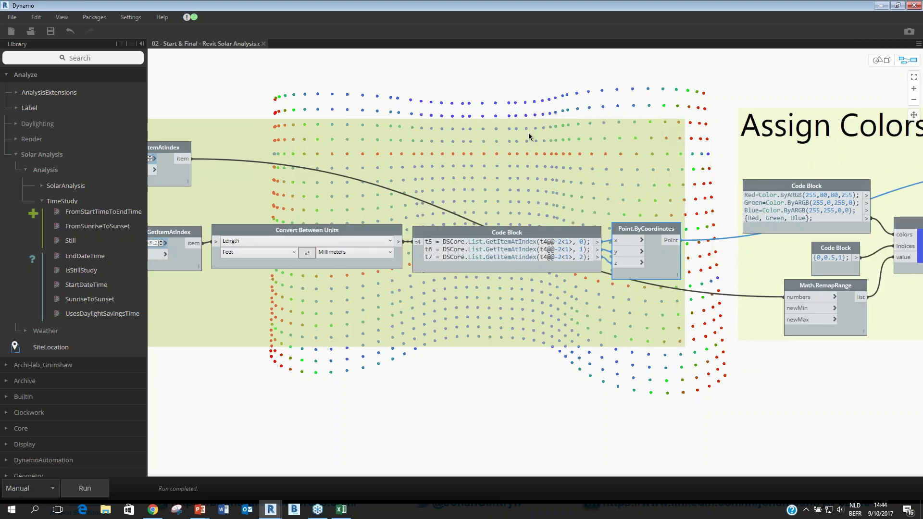
{"action": "middle_click_drag", "start_coordinate": [529, 133], "coordinate": [531, 133]}
{"action": "middle_click_drag", "start_coordinate": [597, 146], "coordinate": [886, 141]}
{"action": "mouse_move", "coordinate": [201, 514]}
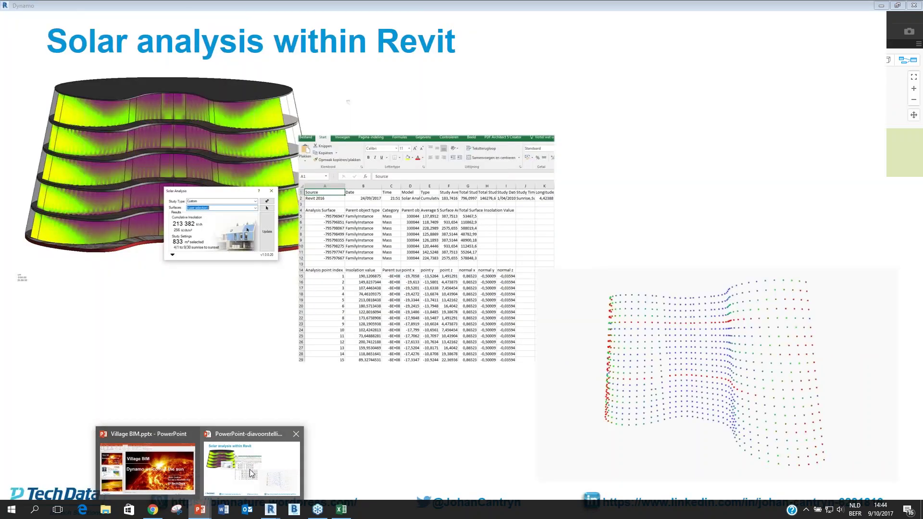
{"action": "left_click", "coordinate": [250, 474]}
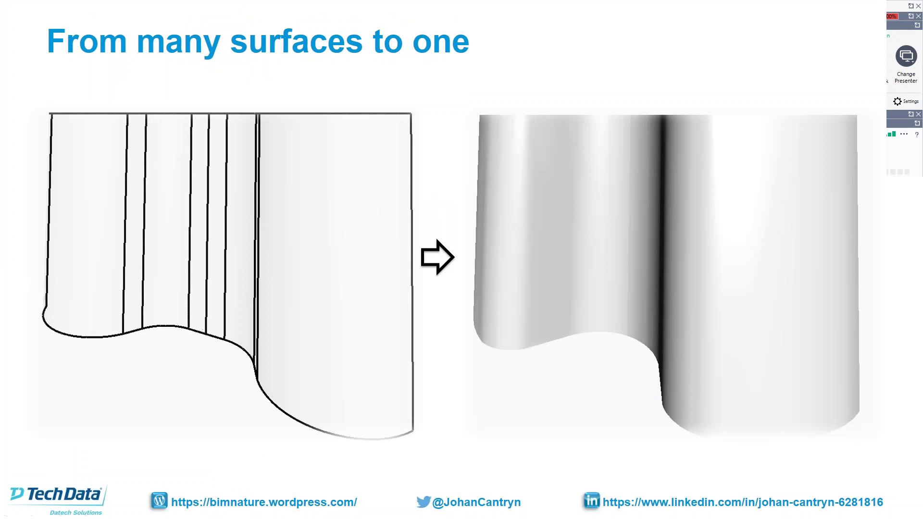
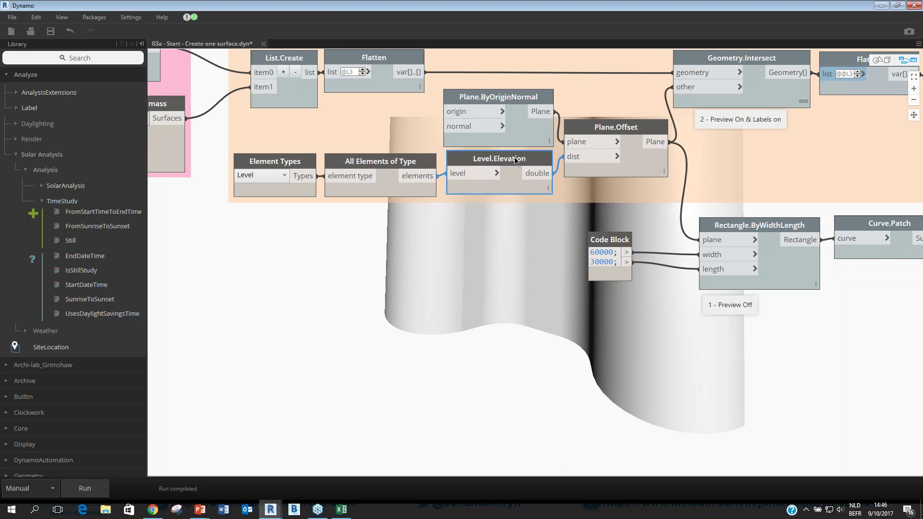
Examine the Level.Elevation and Plane.Offset nodes and the output they feed into Rectangle.ByWidthLength.
{"action": "mouse_move", "coordinate": [515, 161]}
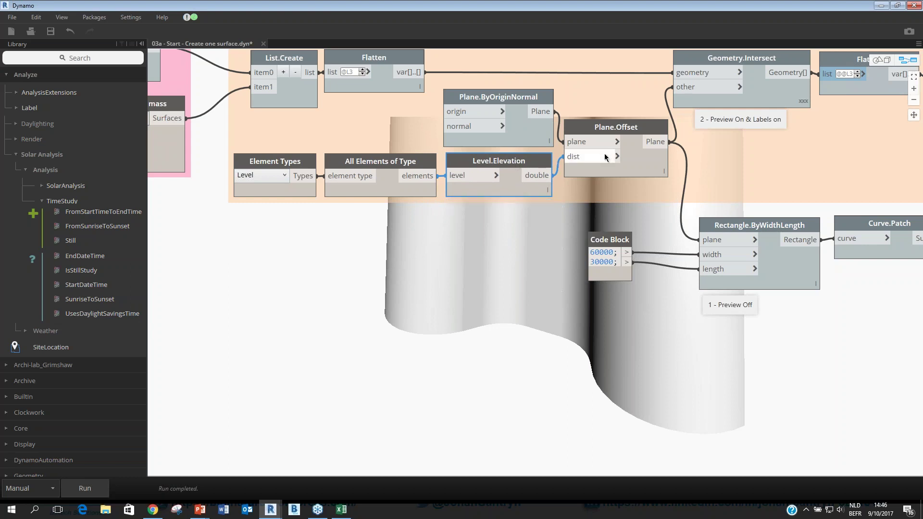
{"action": "left_click", "coordinate": [640, 165]}
{"action": "middle_click_drag", "start_coordinate": [642, 162], "coordinate": [603, 159]}
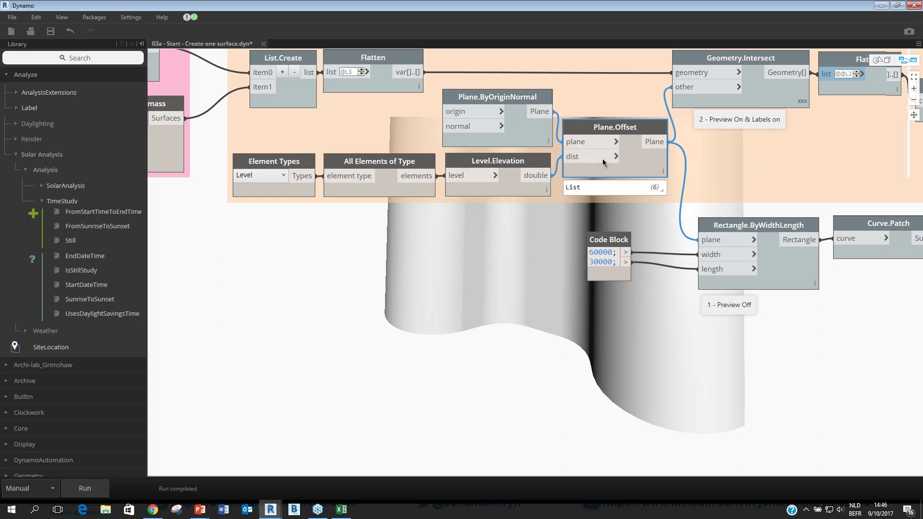
{"action": "middle_click_drag", "start_coordinate": [603, 163], "coordinate": [361, 125]}
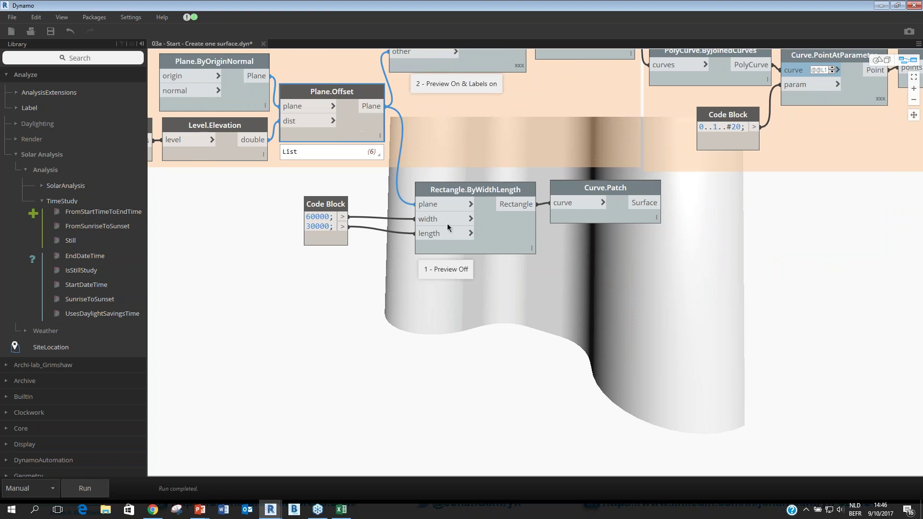
Turn on the preview of the Rectangle.ByWidthLength node and view the level rectangles around the surface in 3D.
{"action": "right_click", "coordinate": [509, 232]}
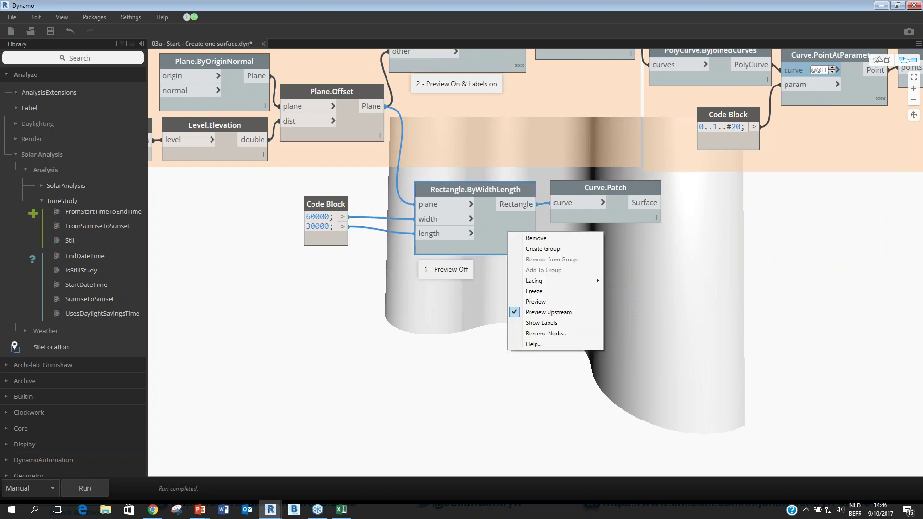
{"action": "left_click", "coordinate": [536, 301]}
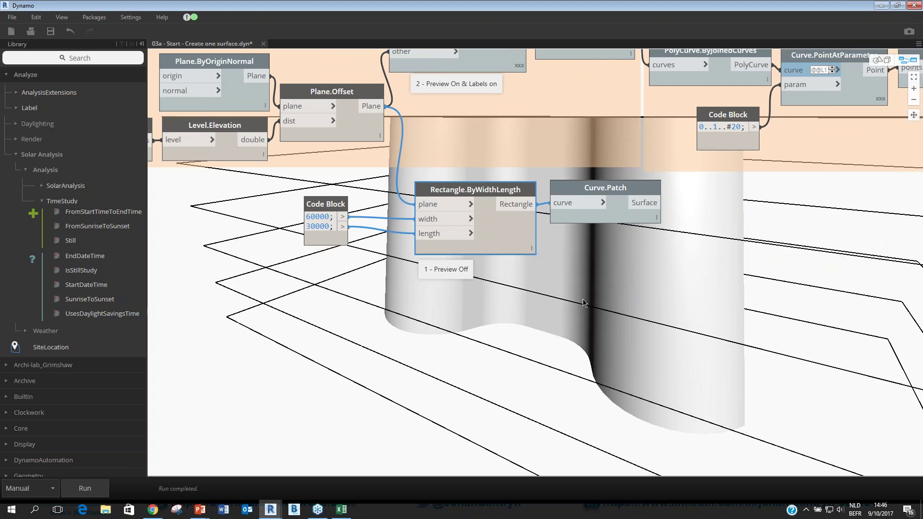
{"action": "key", "text": "ctrl+b"}
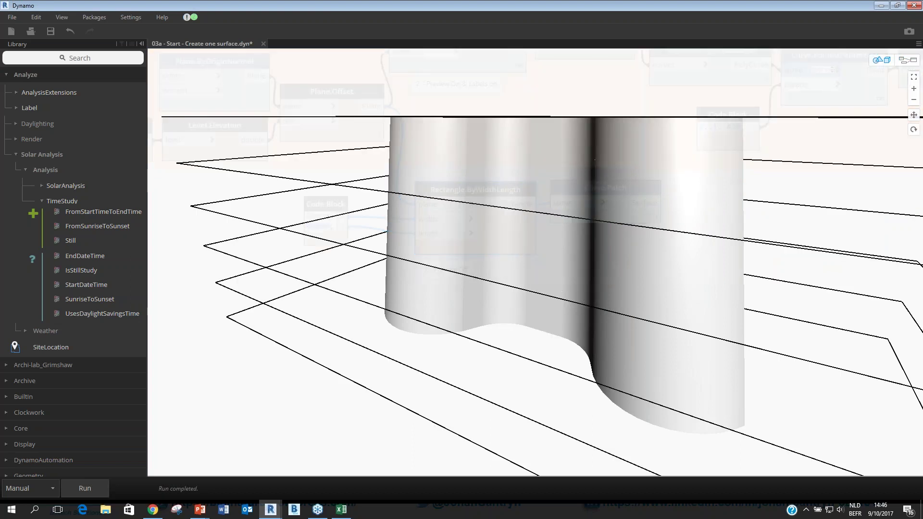
{"action": "scroll", "coordinate": [634, 321], "scroll_direction": "down", "scroll_amount": 5}
{"action": "mouse_move", "coordinate": [635, 320]}
{"action": "right_mouse_down"}
{"action": "mouse_move", "coordinate": [636, 332]}
{"action": "mouse_move", "coordinate": [636, 280]}
{"action": "mouse_move", "coordinate": [651, 270]}
{"action": "mouse_move", "coordinate": [654, 298]}
{"action": "mouse_move", "coordinate": [600, 262]}
{"action": "right_mouse_up"}
{"action": "key", "text": "ctrl+b"}
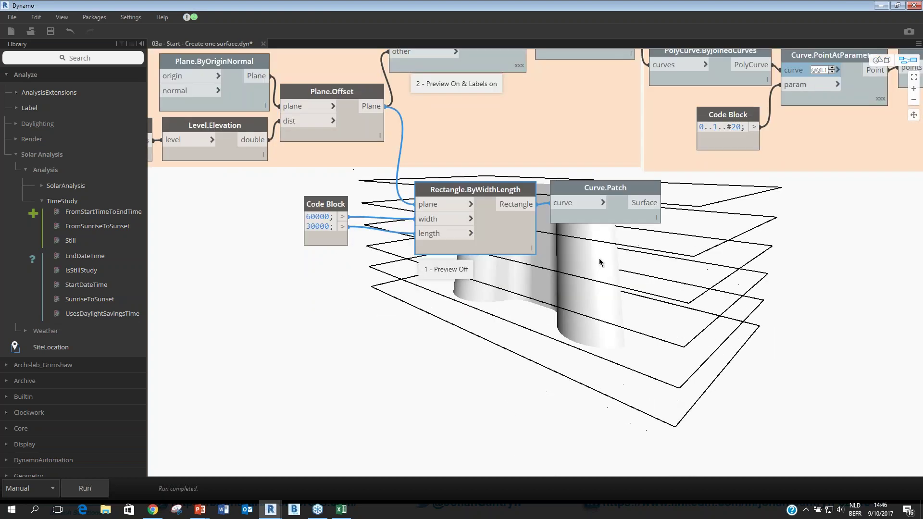
Turn on the preview of the Geometry.Intersect node to show the intersection lines between the level planes and the mass faces.
{"action": "middle_click_drag", "start_coordinate": [599, 262], "coordinate": [597, 290]}
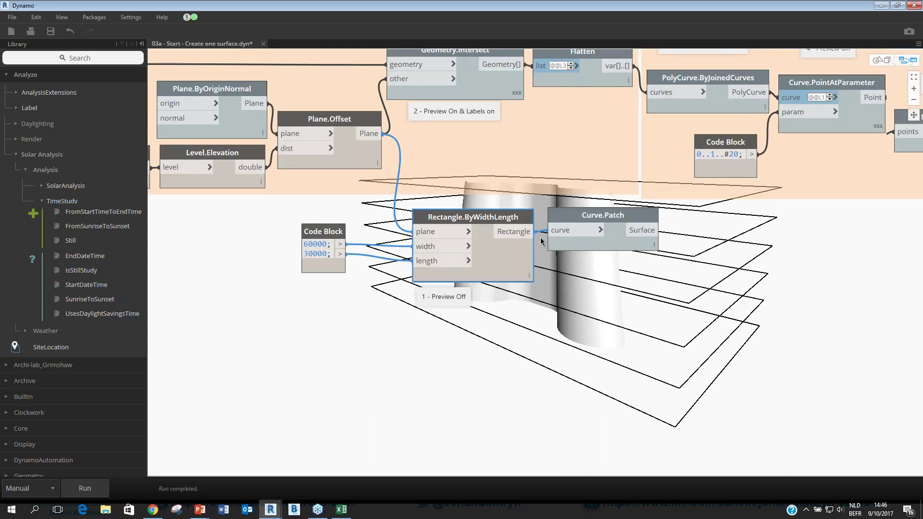
{"action": "middle_click_drag", "start_coordinate": [546, 172], "coordinate": [541, 235]}
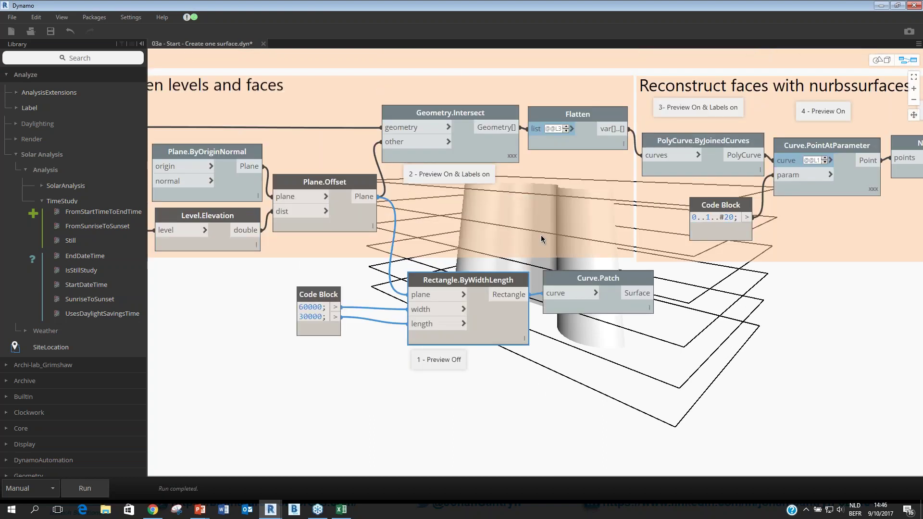
{"action": "scroll", "coordinate": [541, 236], "scroll_direction": "up", "scroll_amount": 3}
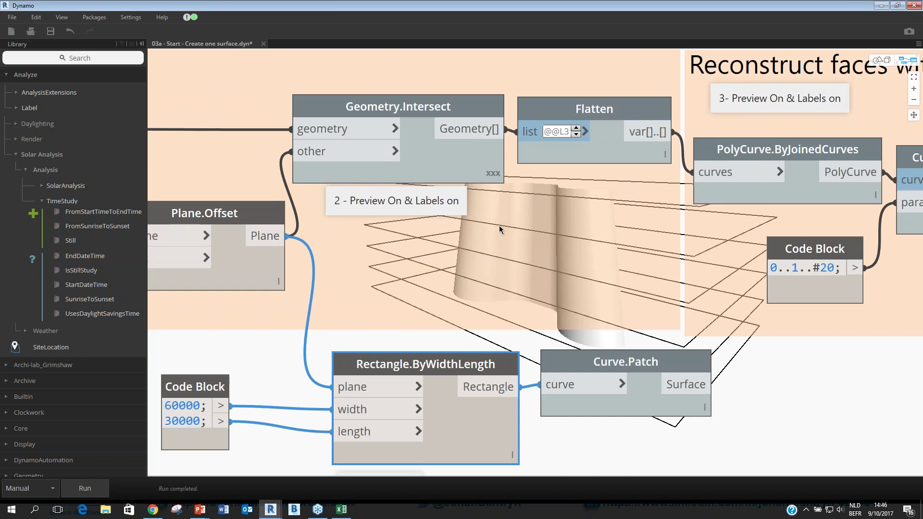
{"action": "mouse_move", "coordinate": [408, 102]}
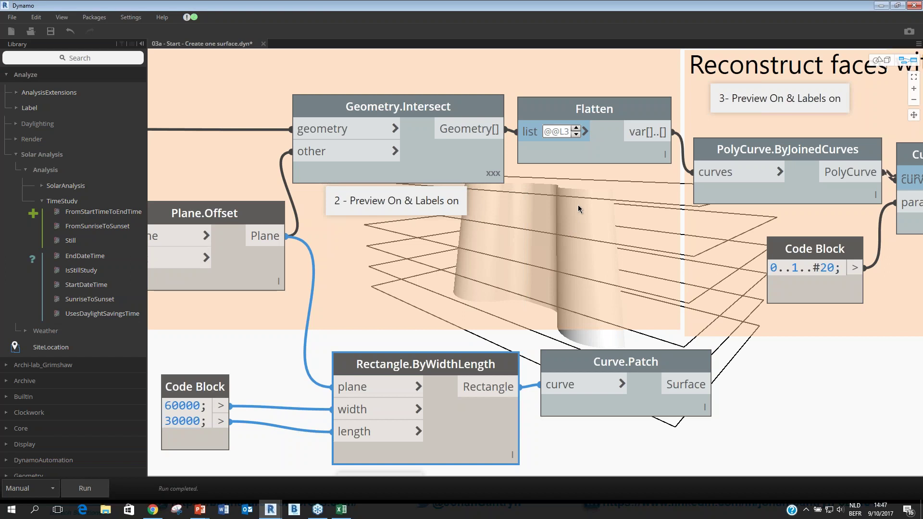
{"action": "middle_click_drag", "start_coordinate": [578, 205], "coordinate": [577, 170]}
{"action": "key", "text": "ctrl+b"}
{"action": "right_click_drag", "start_coordinate": [578, 186], "coordinate": [570, 201]}
{"action": "key", "text": "ctrl+b"}
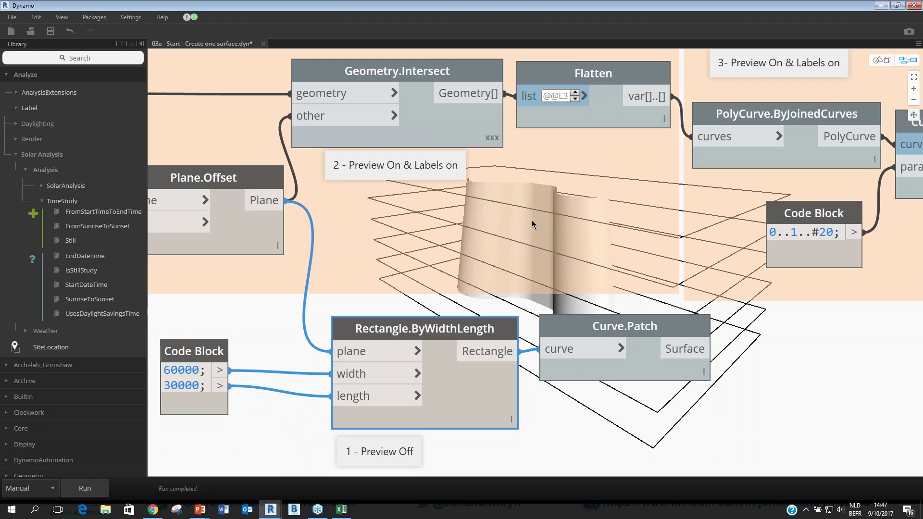
{"action": "right_click", "coordinate": [458, 117]}
{"action": "left_click", "coordinate": [475, 198]}
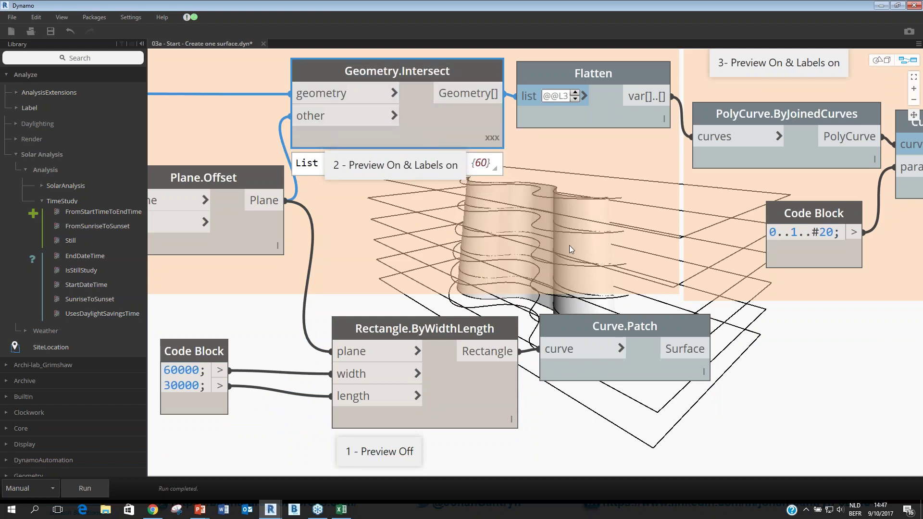
Examine the intersection curves around the curved surface in 3D and the nodes next to Geometry.Intersect in the graph.
{"action": "key", "text": "ctrl+b"}
{"action": "scroll", "coordinate": [572, 246], "scroll_direction": "up", "scroll_amount": 3}
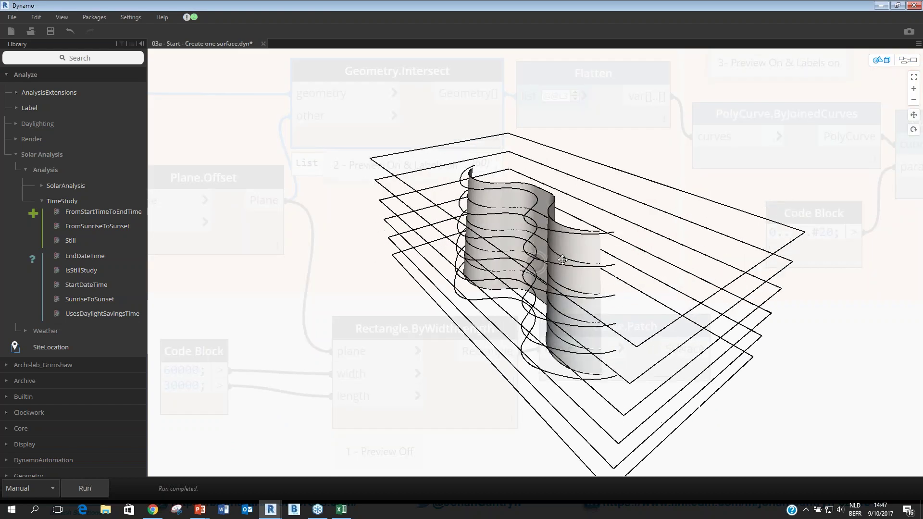
{"action": "scroll", "coordinate": [579, 239], "scroll_direction": "up", "scroll_amount": 2}
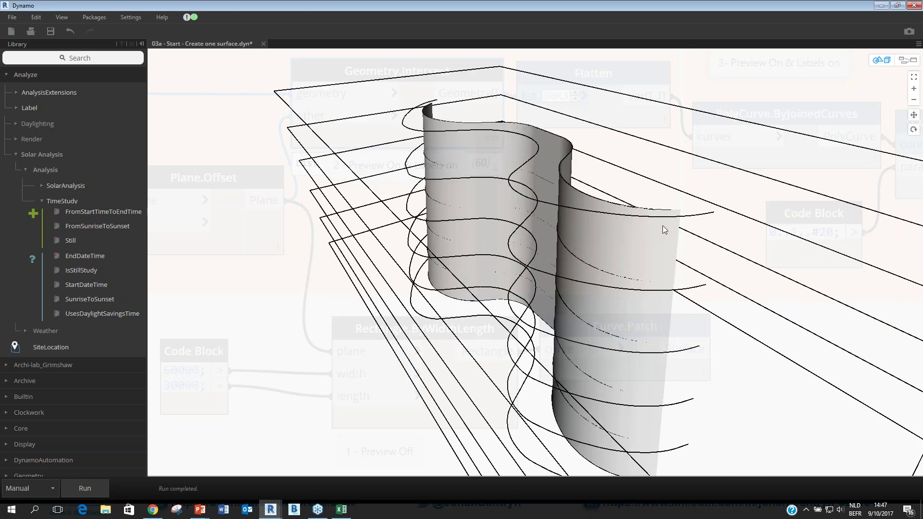
{"action": "key", "text": "ctrl+b"}
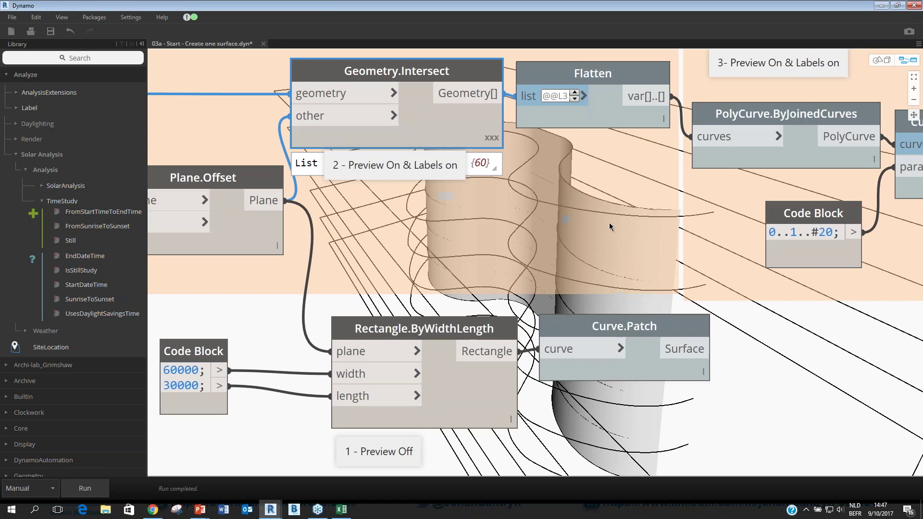
{"action": "middle_click_drag", "start_coordinate": [609, 224], "coordinate": [479, 159]}
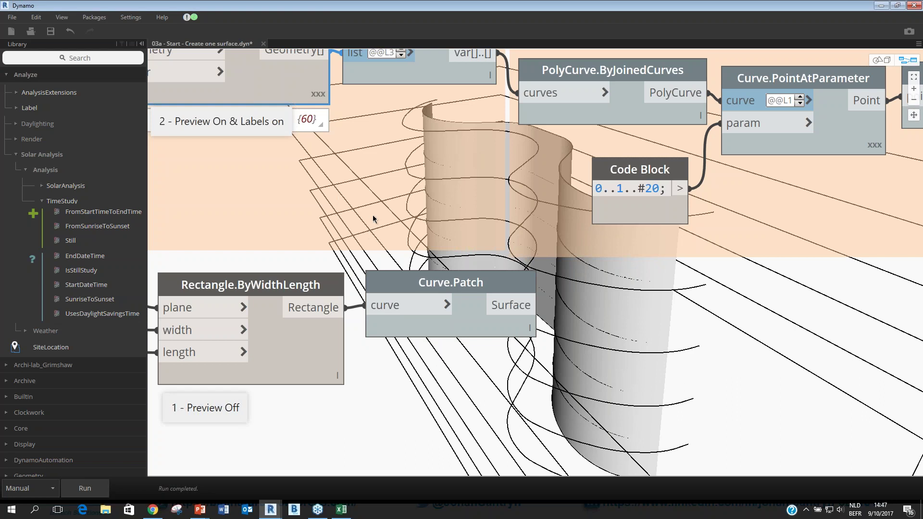
{"action": "middle_click_drag", "start_coordinate": [423, 227], "coordinate": [712, 254]}
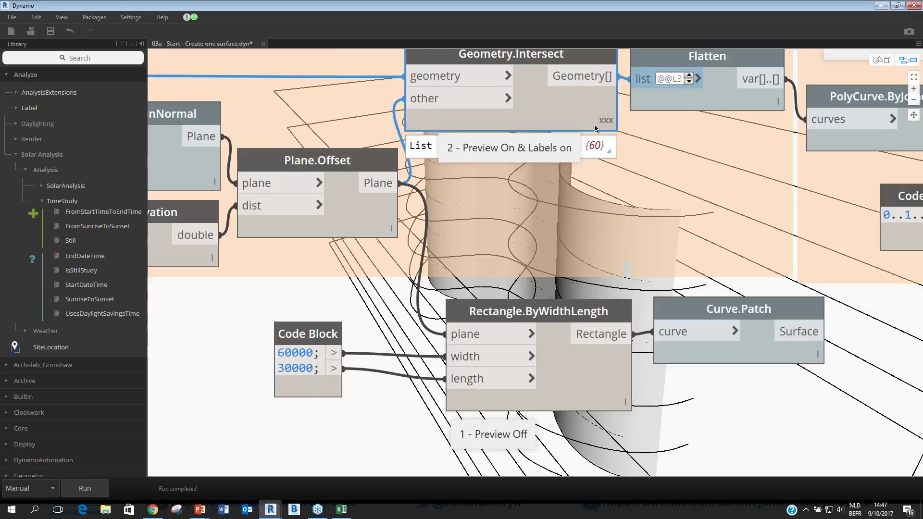
Inspect the Geometry.Intersect node's options, expand the Plane.Offset output list and view the level planes' intersection curves from a lower angle.
{"action": "right_click", "coordinate": [581, 106]}
{"action": "left_click", "coordinate": [570, 103]}
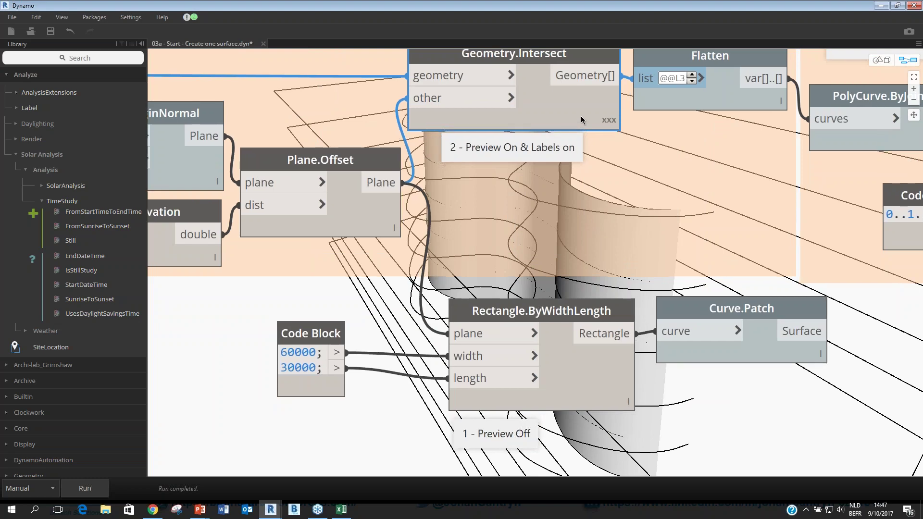
{"action": "middle_click_drag", "start_coordinate": [580, 117], "coordinate": [652, 99]}
{"action": "left_click", "coordinate": [455, 236]}
{"action": "key", "text": "ctrl+b"}
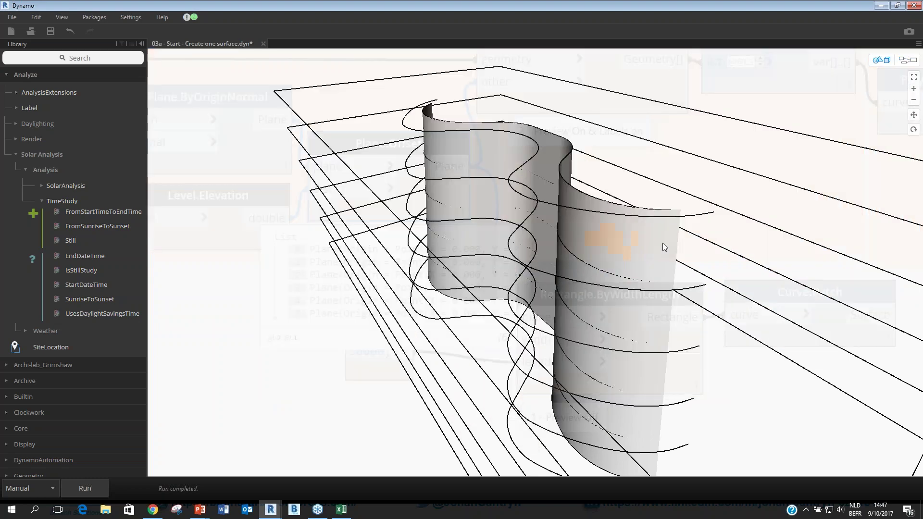
{"action": "right_click_drag", "start_coordinate": [663, 244], "coordinate": [671, 208]}
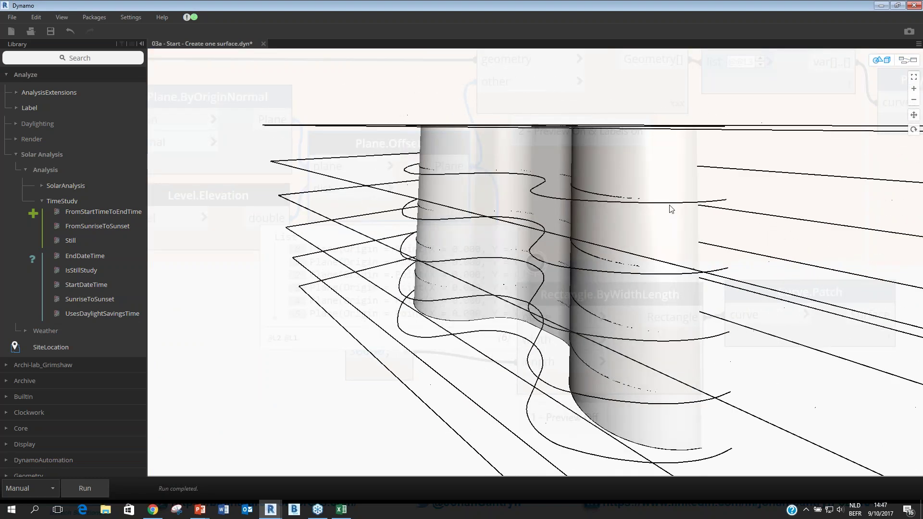
{"action": "key", "text": "ctrl+b"}
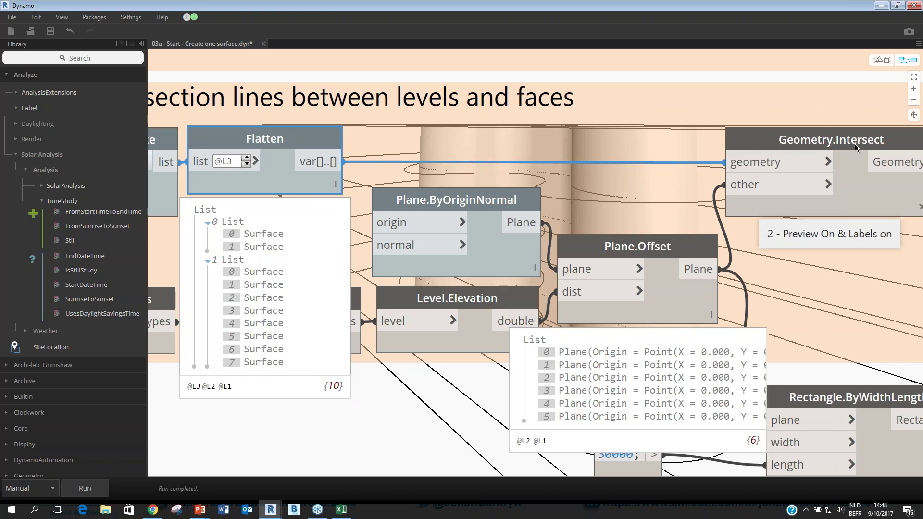
Compare the Flatten surface list with the Plane.Offset plane list feeding Geometry.Intersect and check that node's lacing setting.
{"action": "left_click_drag", "start_coordinate": [855, 144], "coordinate": [860, 139]}
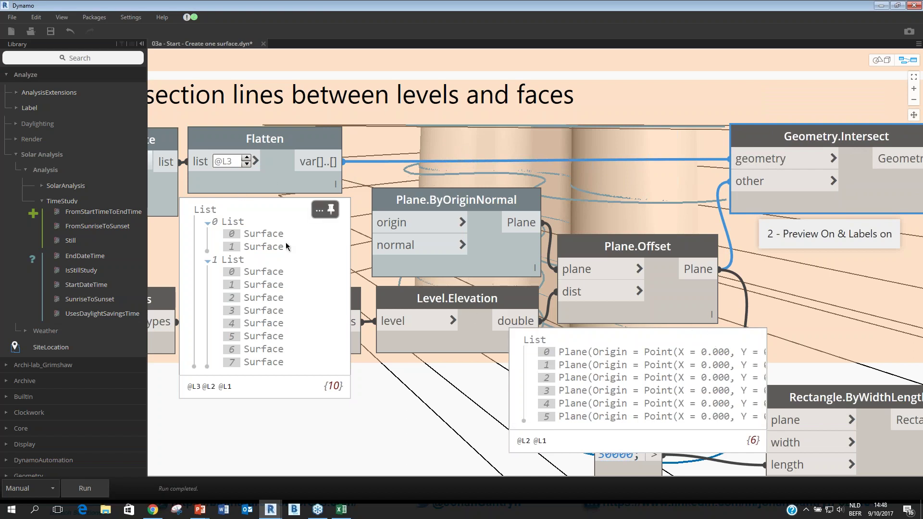
{"action": "mouse_move", "coordinate": [247, 215]}
{"action": "mouse_move", "coordinate": [616, 356]}
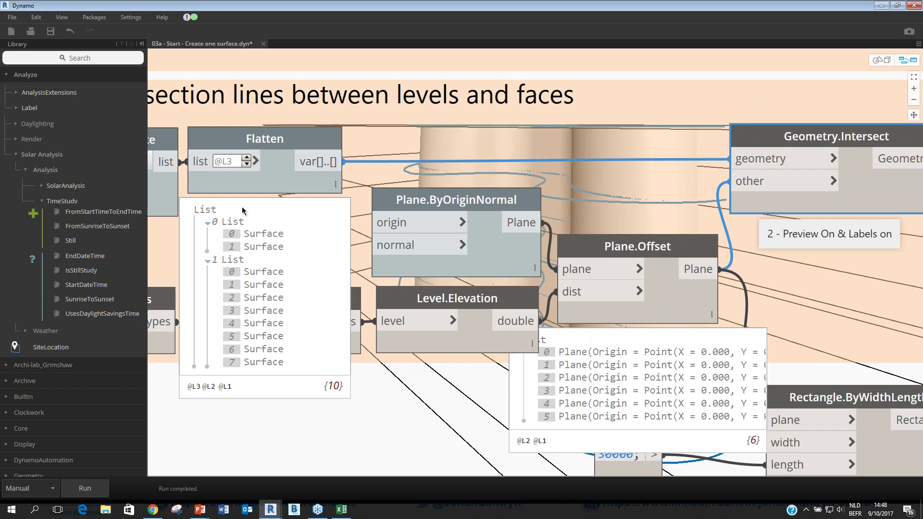
{"action": "mouse_move", "coordinate": [262, 277]}
{"action": "mouse_move", "coordinate": [577, 353]}
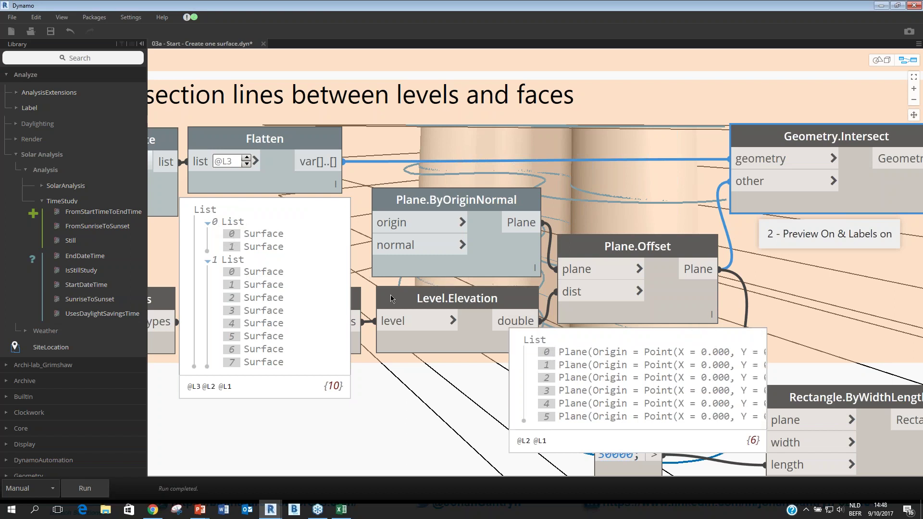
{"action": "mouse_move", "coordinate": [461, 331]}
{"action": "middle_click_drag", "start_coordinate": [628, 182], "coordinate": [597, 178]}
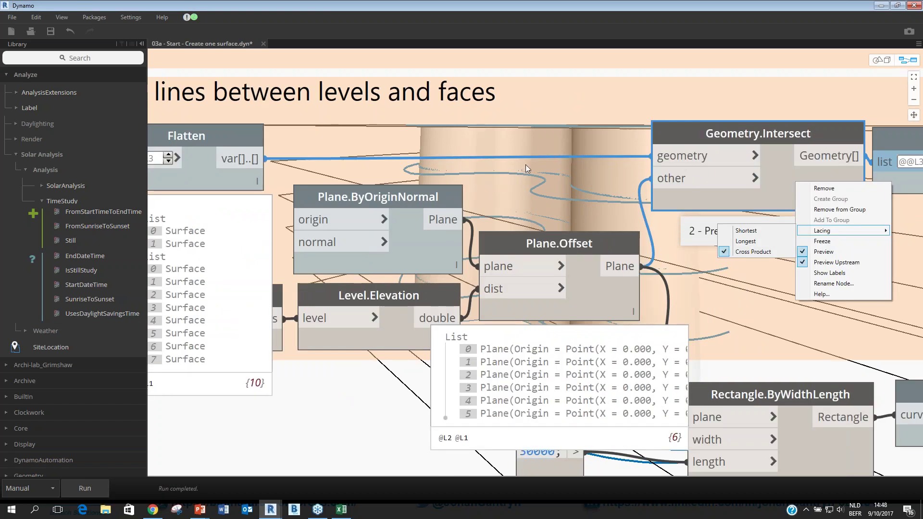
Review the Flatten surface list and orbit the 3D preview around the intersection curves between the level planes and the mass faces.
{"action": "left_click", "coordinate": [198, 231]}
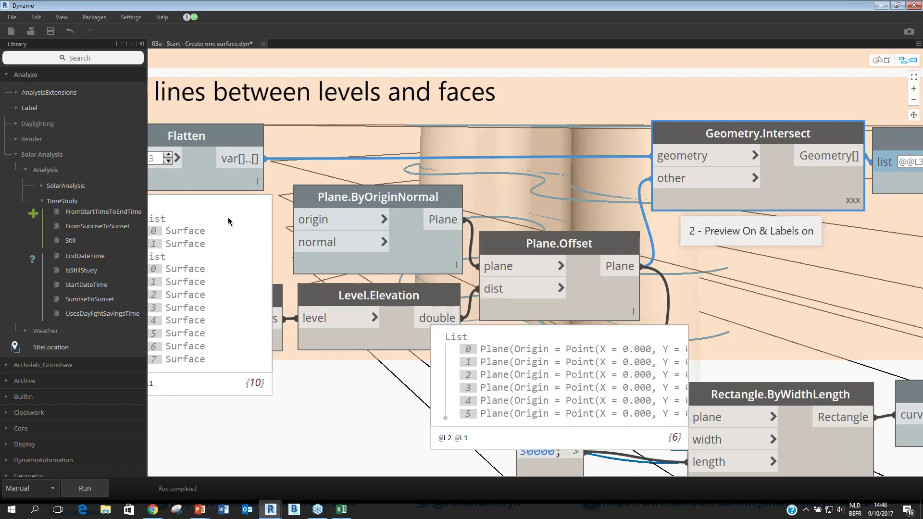
{"action": "middle_click_drag", "start_coordinate": [228, 217], "coordinate": [335, 200]}
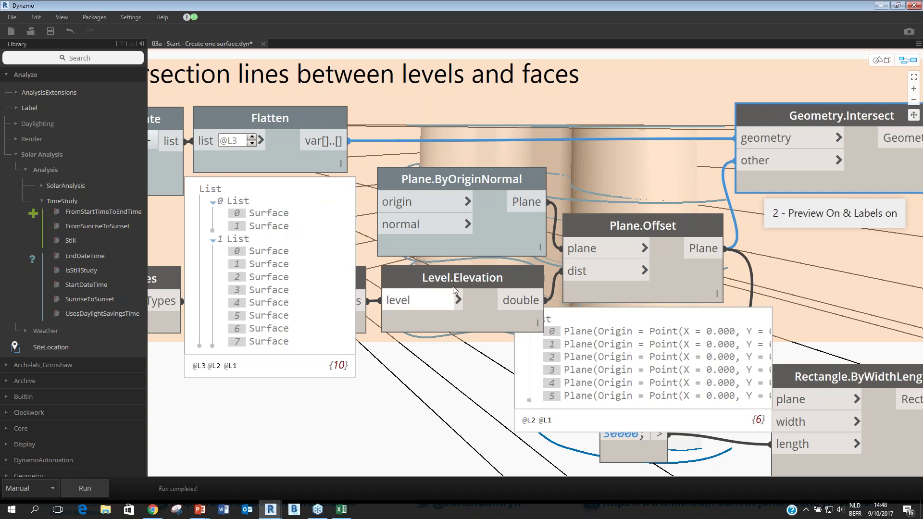
{"action": "key", "text": "ctrl+b"}
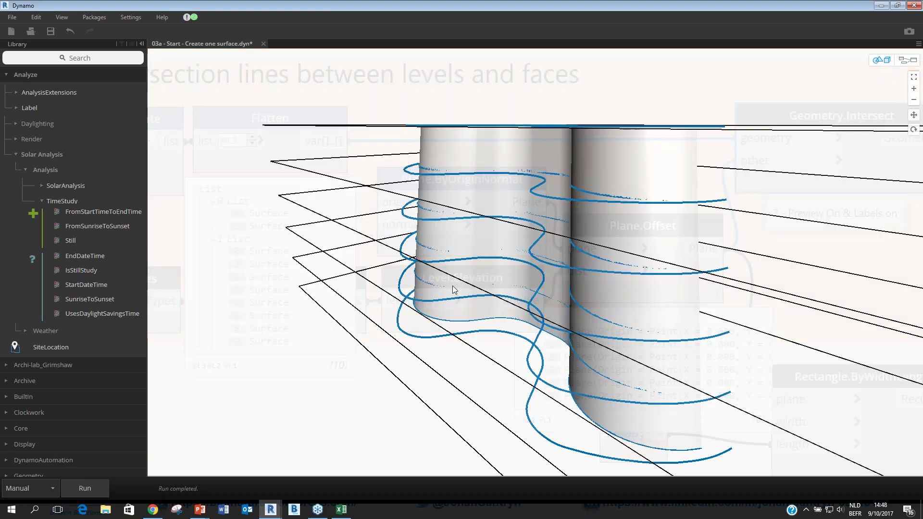
{"action": "right_click_drag", "start_coordinate": [452, 286], "coordinate": [578, 205]}
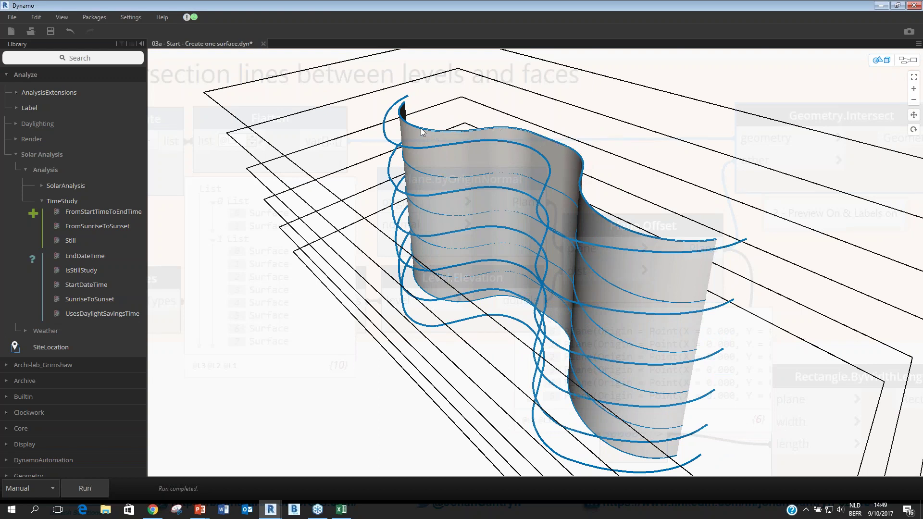
{"action": "key", "text": "ctrl+b"}
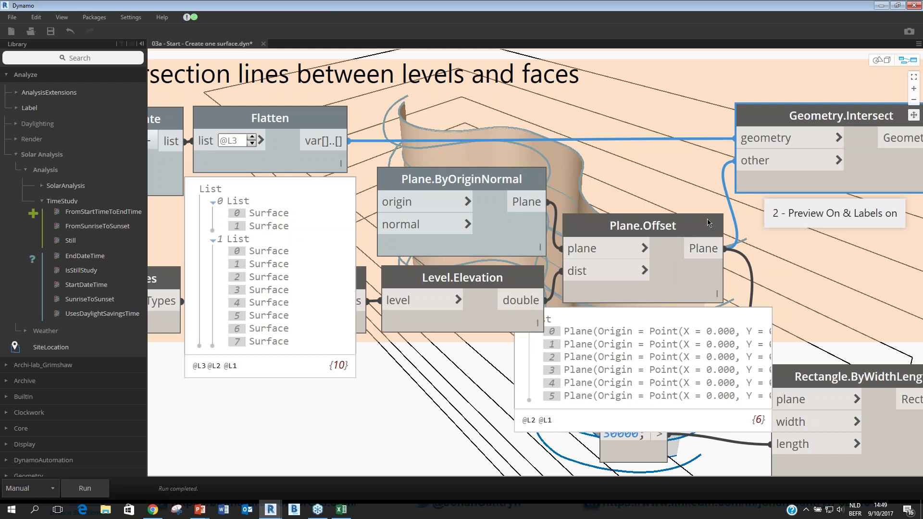
Recheck the lacing options of the Geometry.Intersect node and look at the options of the Flatten node feeding its geometry input.
{"action": "middle_click_drag", "start_coordinate": [707, 222], "coordinate": [610, 213]}
{"action": "right_click", "coordinate": [749, 161]}
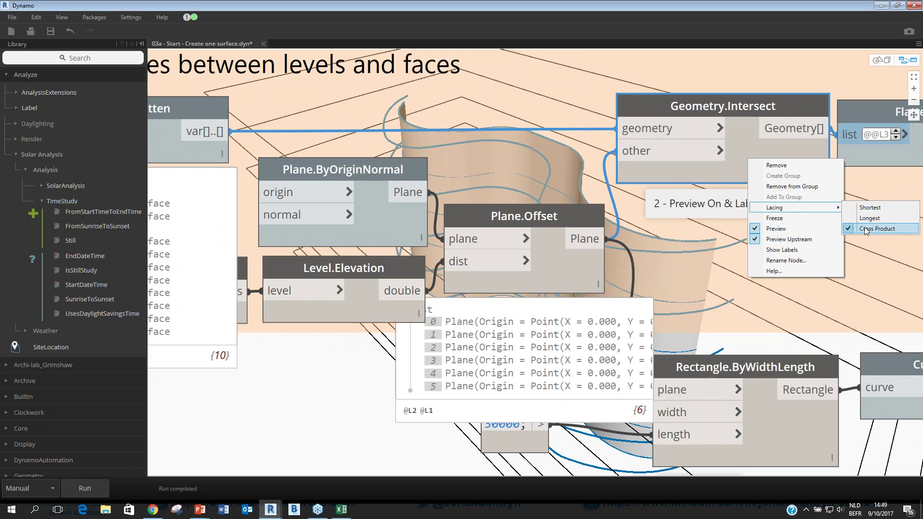
{"action": "left_click", "coordinate": [748, 153]}
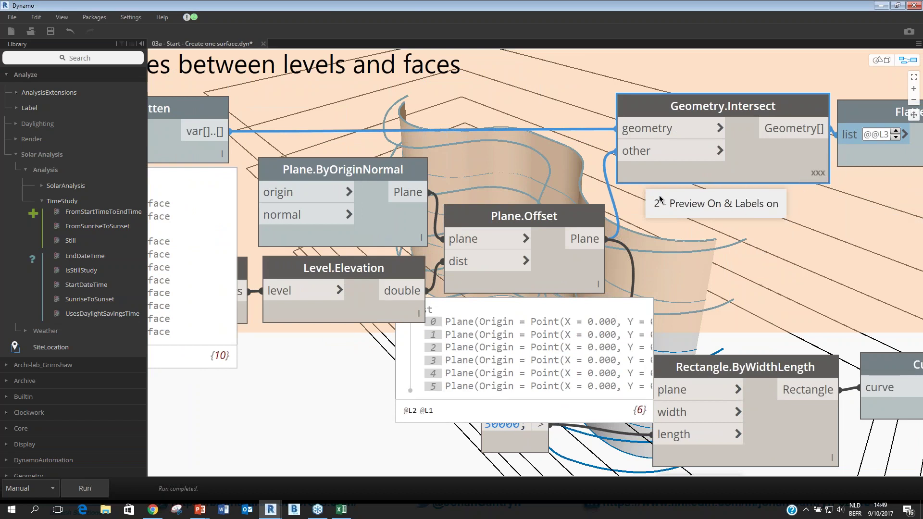
{"action": "left_click", "coordinate": [551, 273]}
{"action": "right_click", "coordinate": [163, 147]}
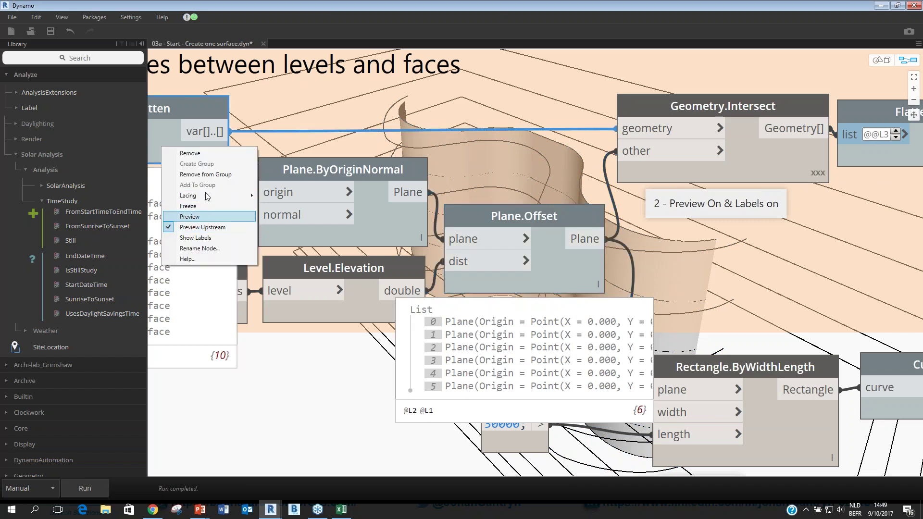
{"action": "left_click", "coordinate": [641, 243]}
Compare the nested NurbsCurve list output by Geometry.Intersect with the list output by the Flatten node after it.
{"action": "middle_click_drag", "start_coordinate": [655, 246], "coordinate": [271, 224]}
{"action": "key", "text": "ctrl+b"}
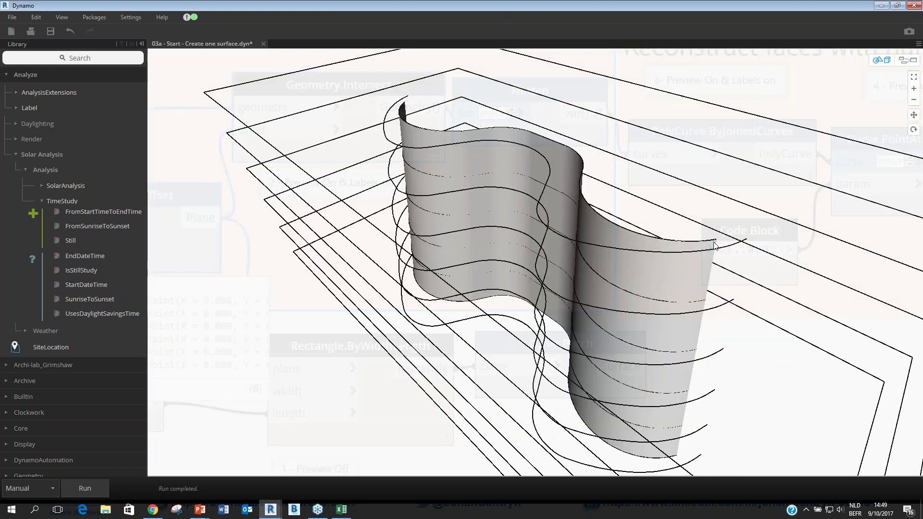
{"action": "key", "text": "ctrl+b"}
{"action": "mouse_move", "coordinate": [322, 211]}
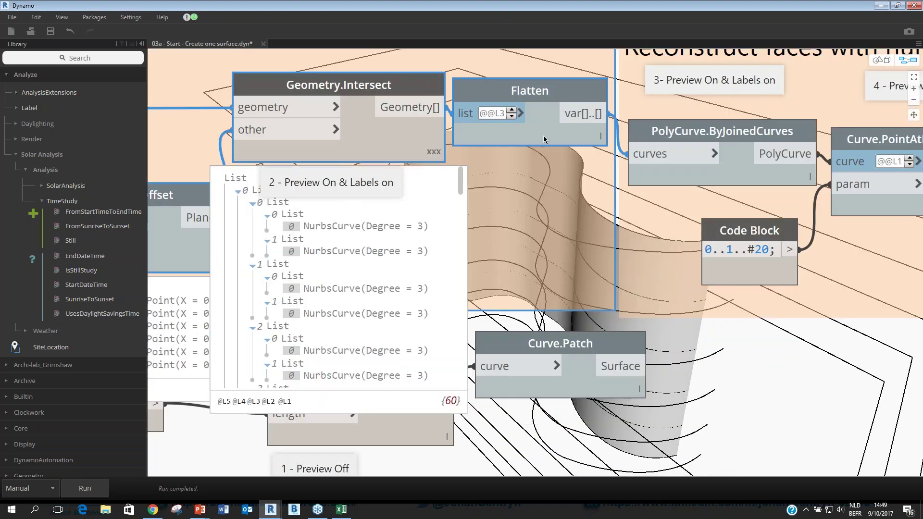
{"action": "mouse_move", "coordinate": [575, 132]}
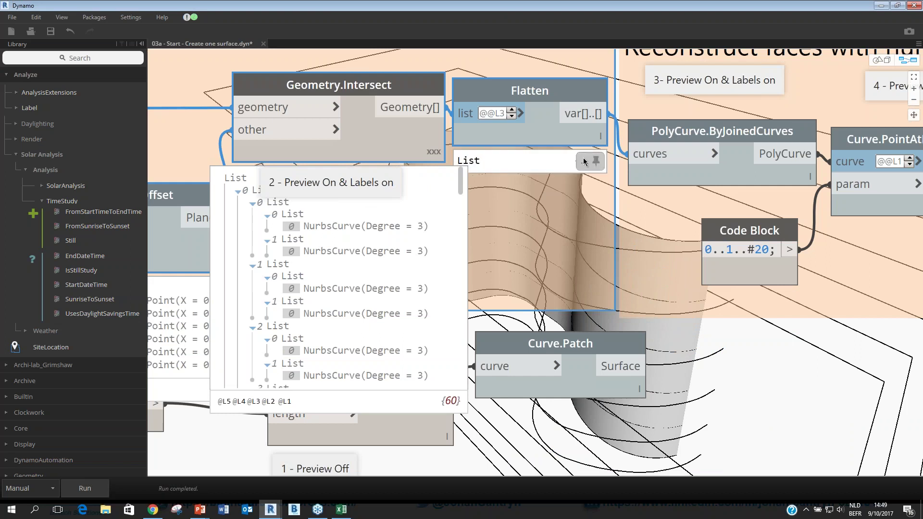
{"action": "mouse_move", "coordinate": [584, 161]}
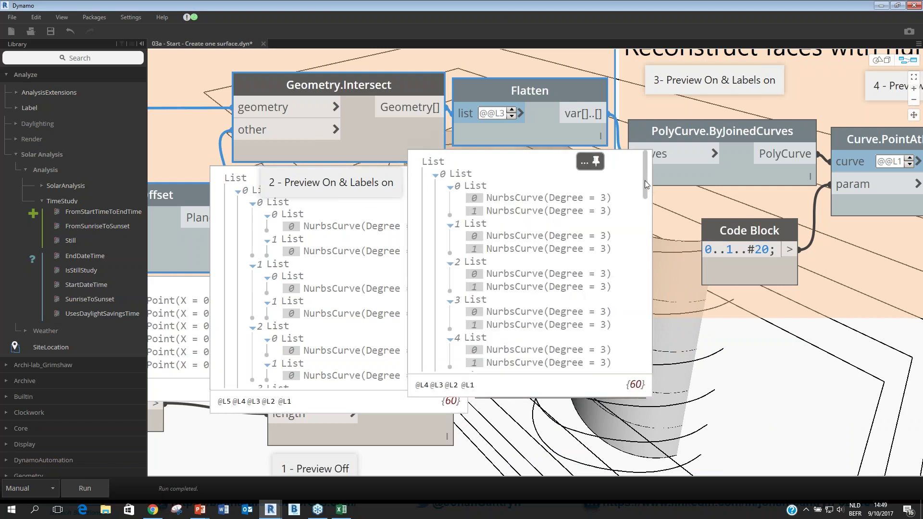
{"action": "left_click_drag", "start_coordinate": [646, 201], "coordinate": [634, 363]}
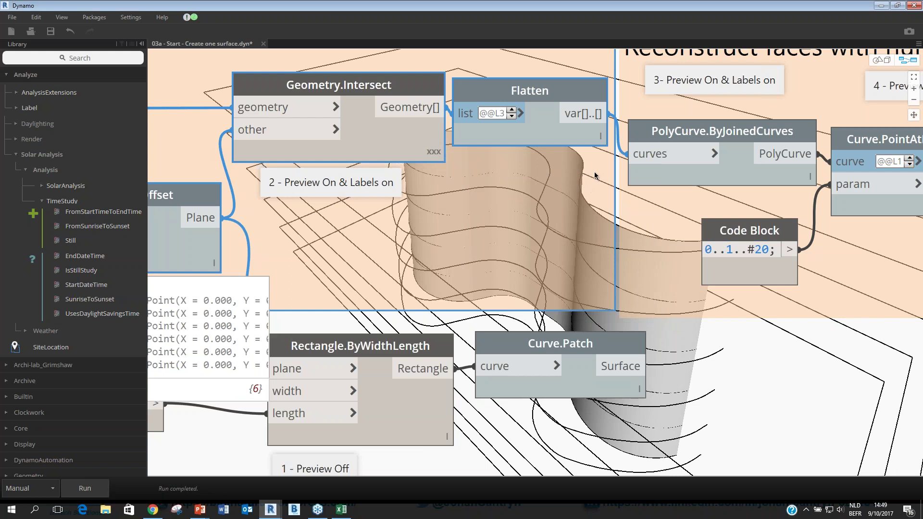
Expand the output list of the PolyCurve.ByJoinedCurves node to inspect its joined curves.
{"action": "middle_click_drag", "start_coordinate": [594, 173], "coordinate": [391, 145]}
{"action": "left_click", "coordinate": [544, 146]}
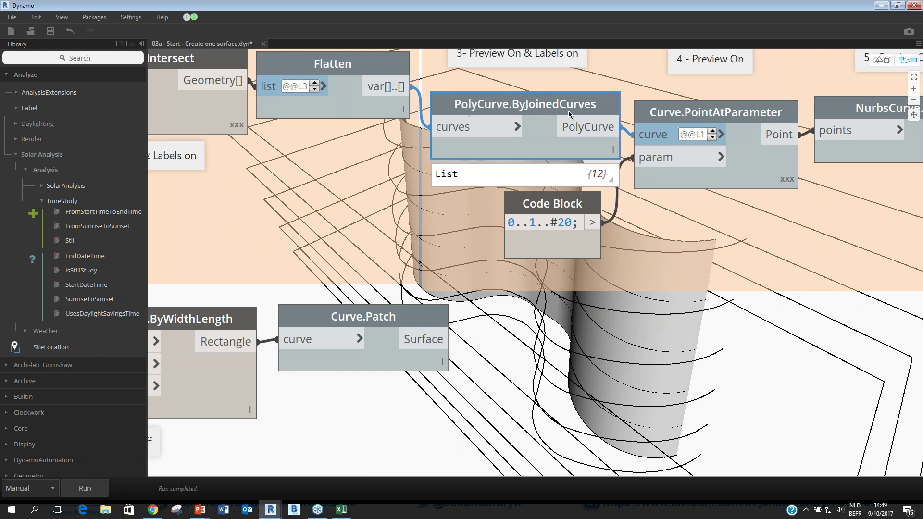
{"action": "mouse_move", "coordinate": [601, 172]}
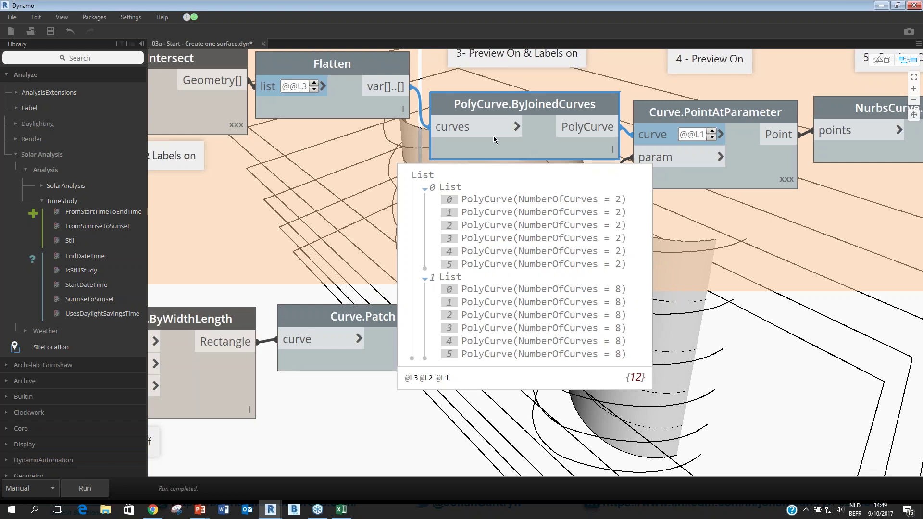
Show the labels of the PolyCurve.ByJoinedCurves node and view the labelled polycurves in the 3D preview.
{"action": "right_click_drag", "start_coordinate": [493, 135], "coordinate": [353, 128]}
{"action": "right_click", "coordinate": [353, 128]}
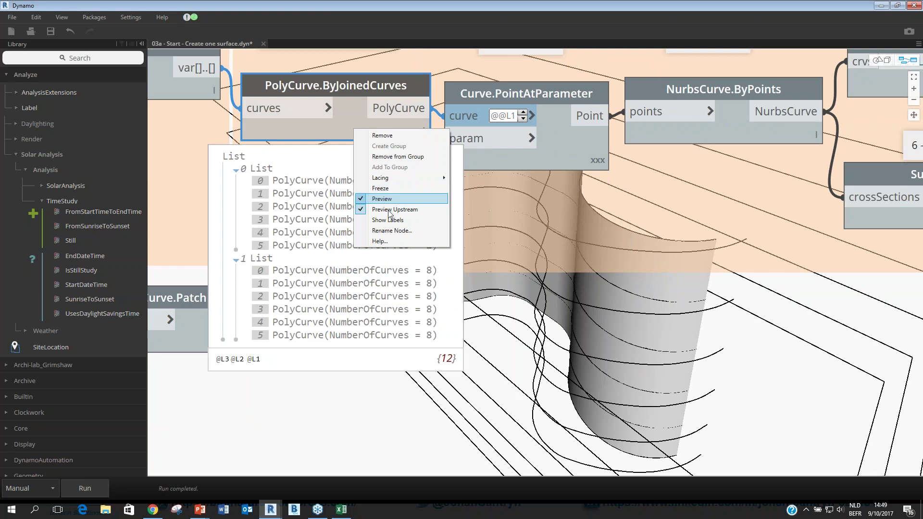
{"action": "left_click", "coordinate": [389, 220]}
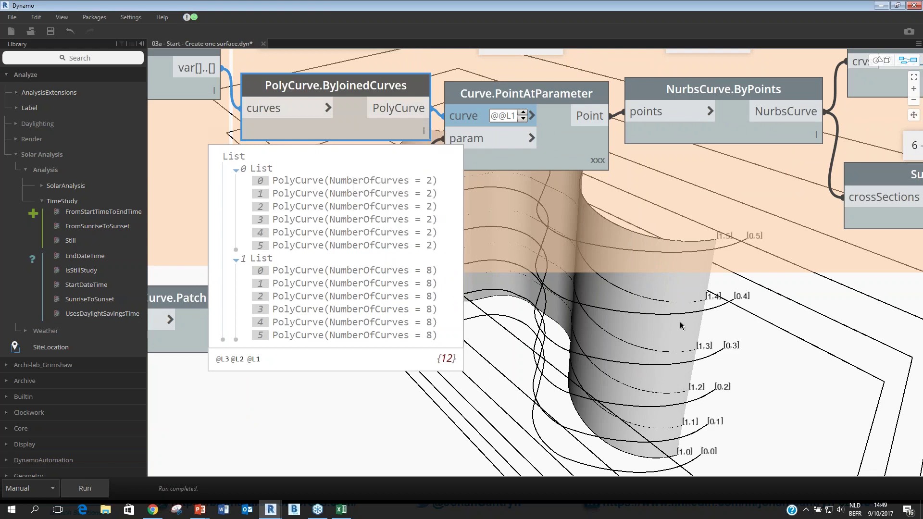
{"action": "key", "text": "ctrl+b"}
{"action": "right_click_drag", "start_coordinate": [680, 319], "coordinate": [679, 313]}
{"action": "key", "text": "ctrl+b"}
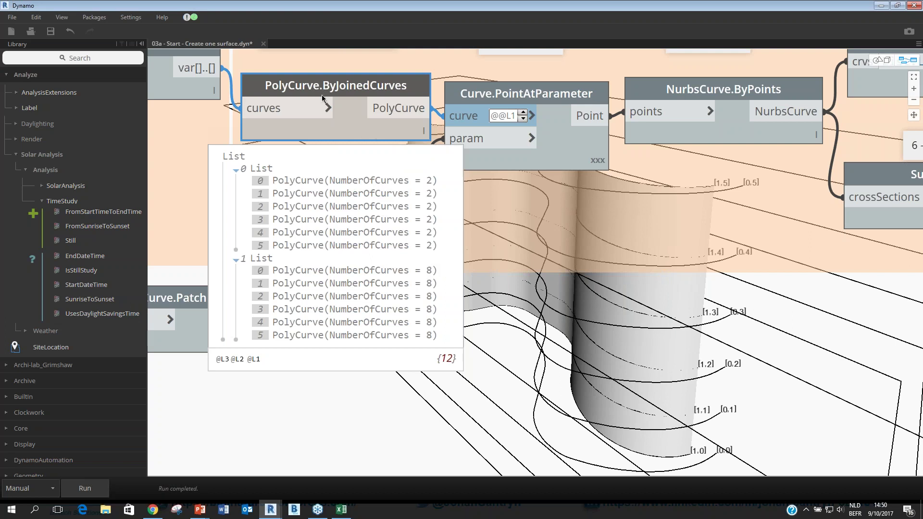
Examine the PolyCurve.ByJoinedCurves output list up close, along with the Code Block and Curve.PointAtParameter nodes beside it.
{"action": "scroll", "coordinate": [322, 94], "scroll_direction": "up", "scroll_amount": 1}
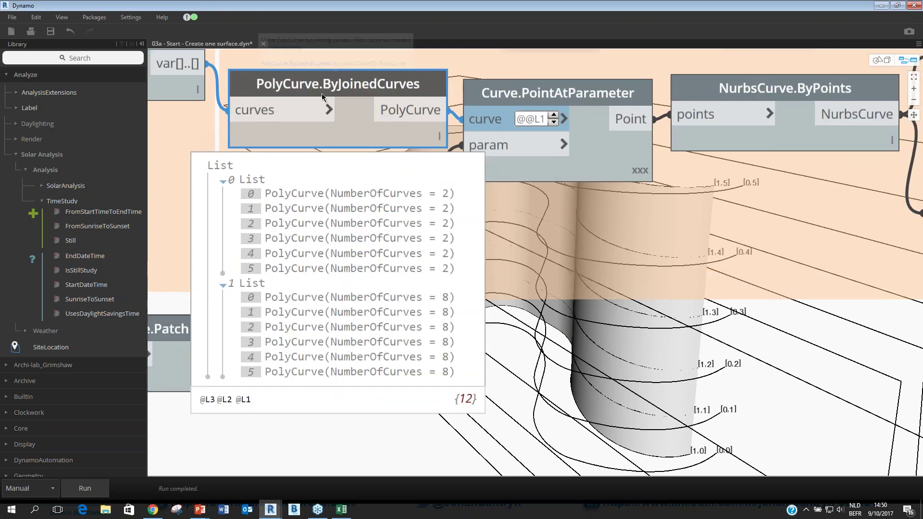
{"action": "scroll", "coordinate": [322, 93], "scroll_direction": "up", "scroll_amount": 2}
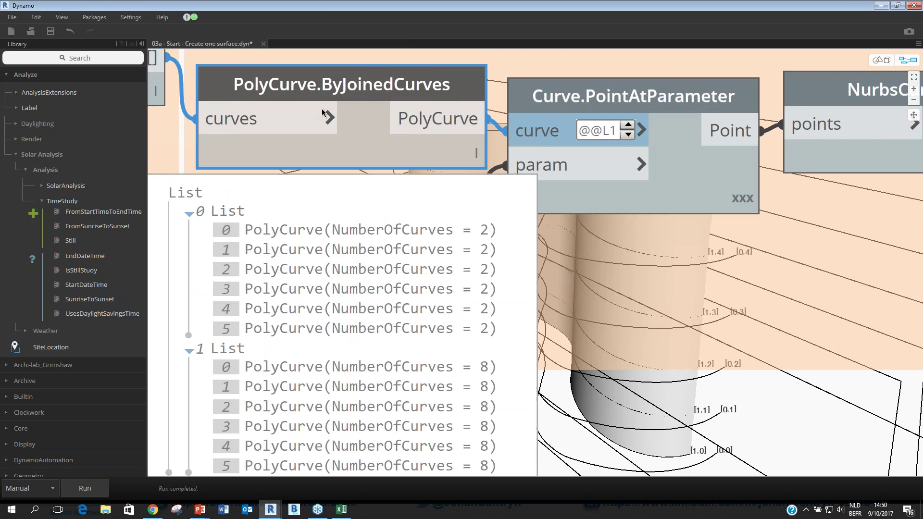
{"action": "middle_click_drag", "start_coordinate": [322, 113], "coordinate": [323, 126]}
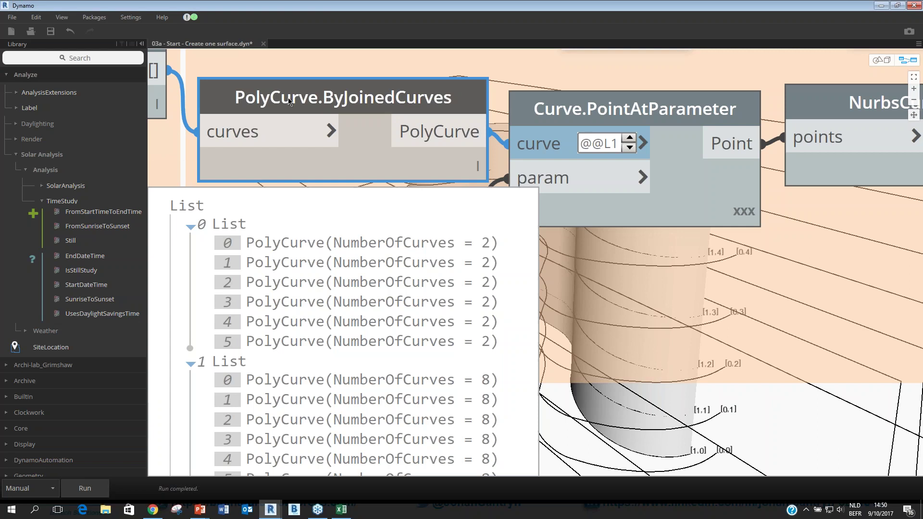
{"action": "mouse_move", "coordinate": [467, 208]}
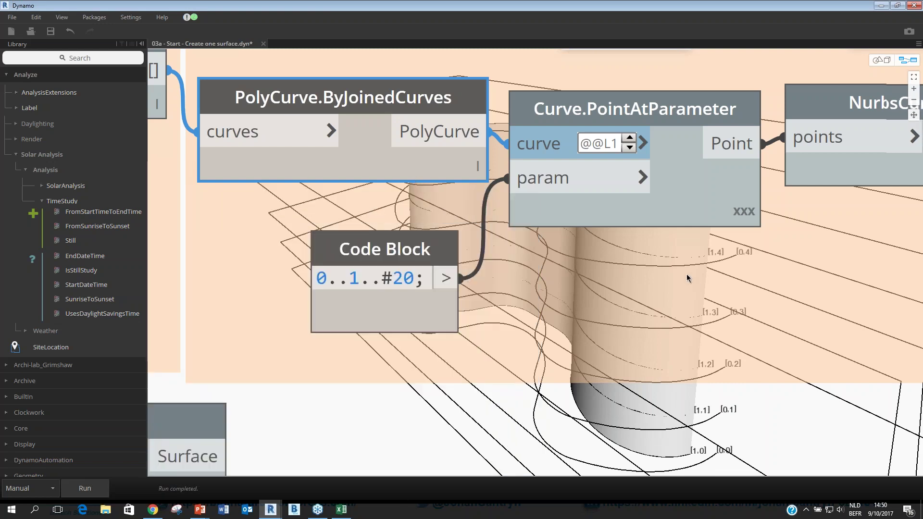
{"action": "middle_click_drag", "start_coordinate": [665, 267], "coordinate": [548, 264]}
{"action": "scroll", "coordinate": [572, 239], "scroll_direction": "down", "scroll_amount": 2}
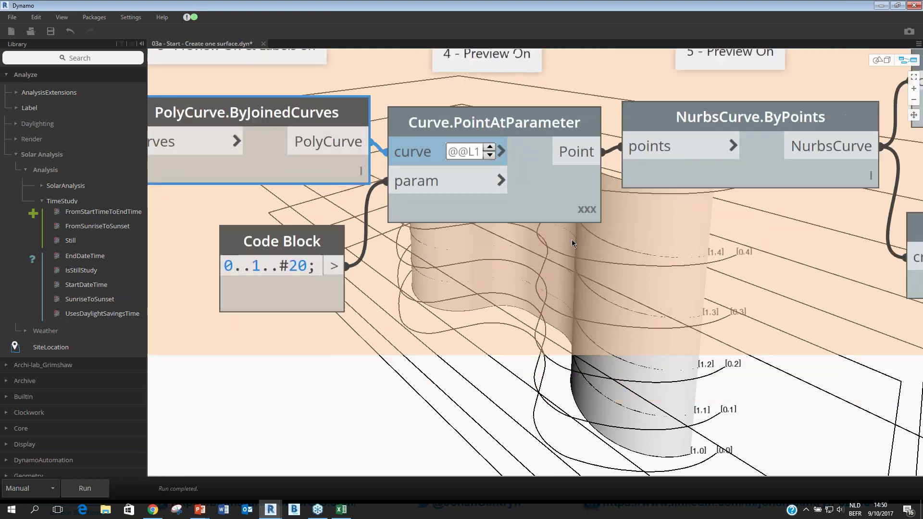
{"action": "scroll", "coordinate": [572, 239], "scroll_direction": "down", "scroll_amount": 2}
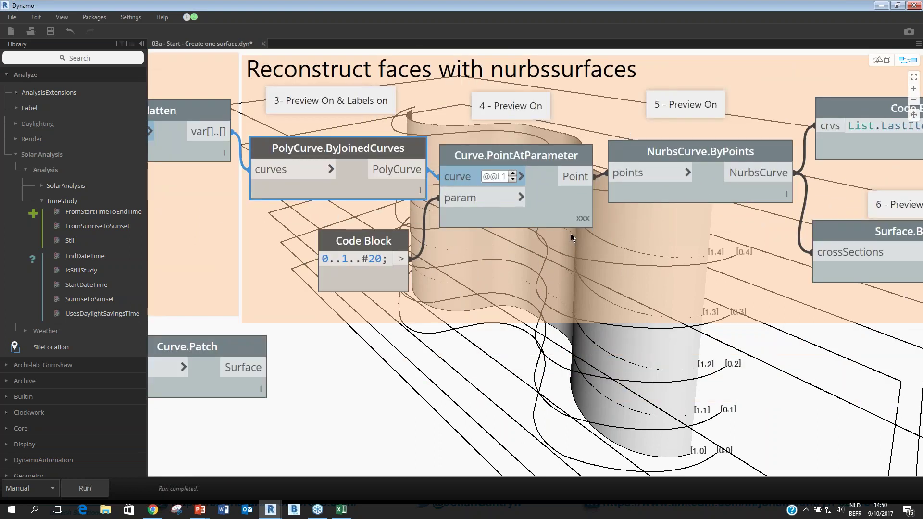
{"action": "middle_click_drag", "start_coordinate": [564, 224], "coordinate": [524, 153]}
Hide the index labels of the PolyCurve.ByJoinedCurves node.
{"action": "mouse_move", "coordinate": [319, 114]}
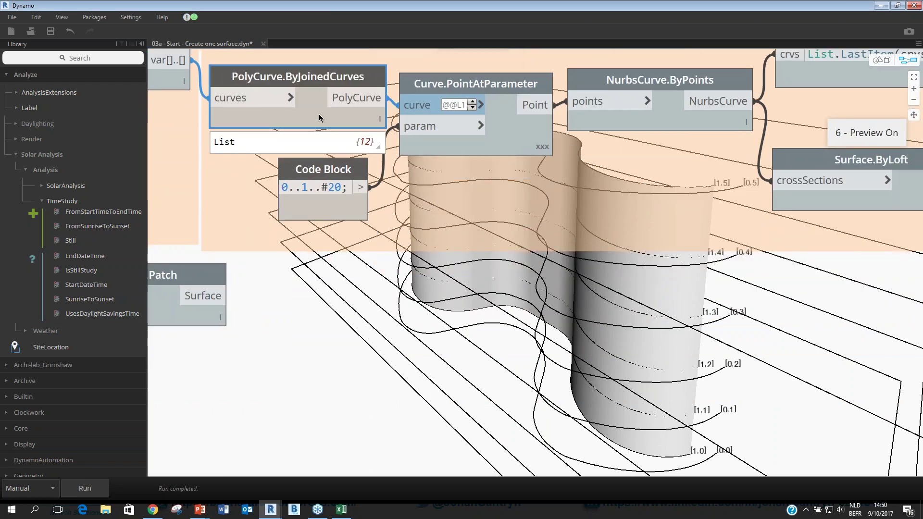
{"action": "right_click", "coordinate": [319, 114]}
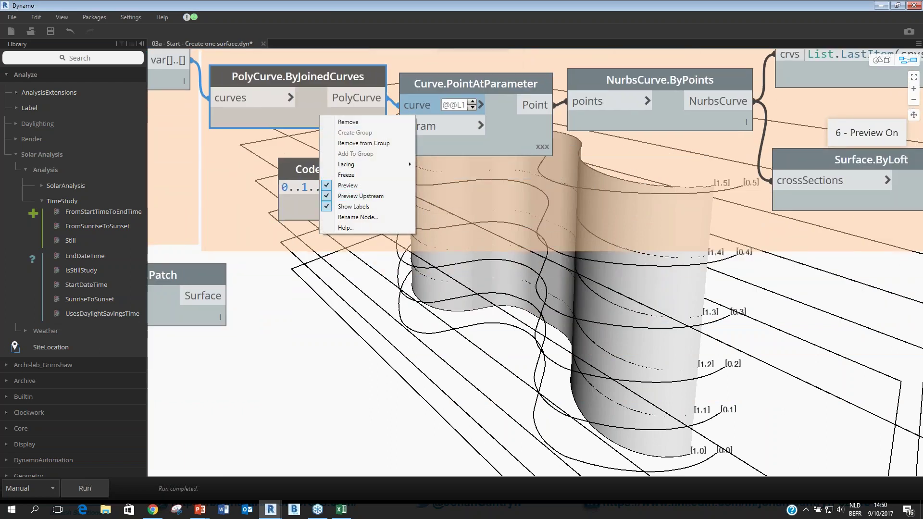
{"action": "left_click", "coordinate": [353, 206]}
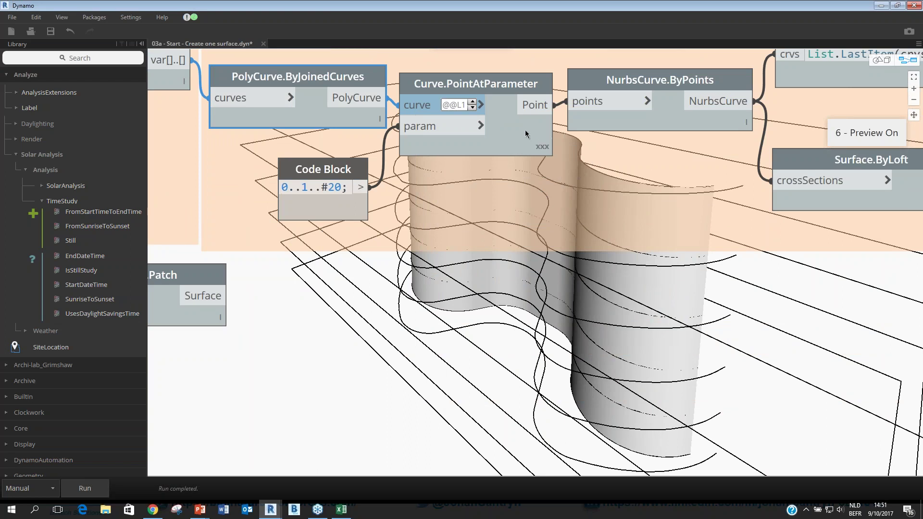
Turn on the preview of the Curve.PointAtParameter node and view its points along the polycurves in 3D.
{"action": "right_click", "coordinate": [505, 129]}
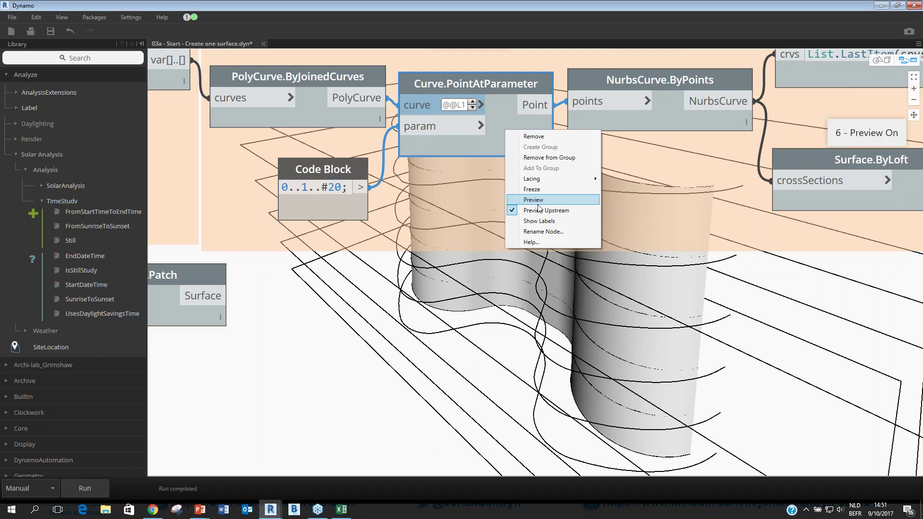
{"action": "left_click", "coordinate": [537, 201]}
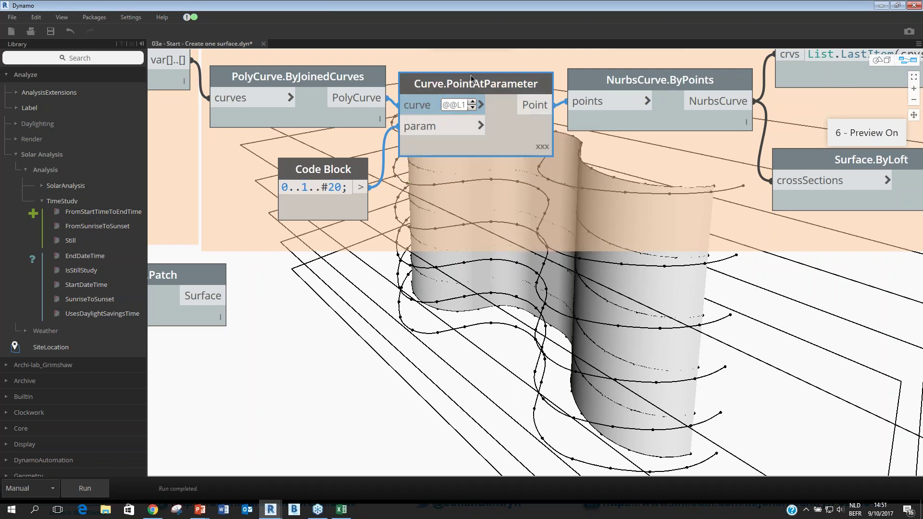
{"action": "mouse_move", "coordinate": [453, 86]}
{"action": "key", "text": "ctrl+b"}
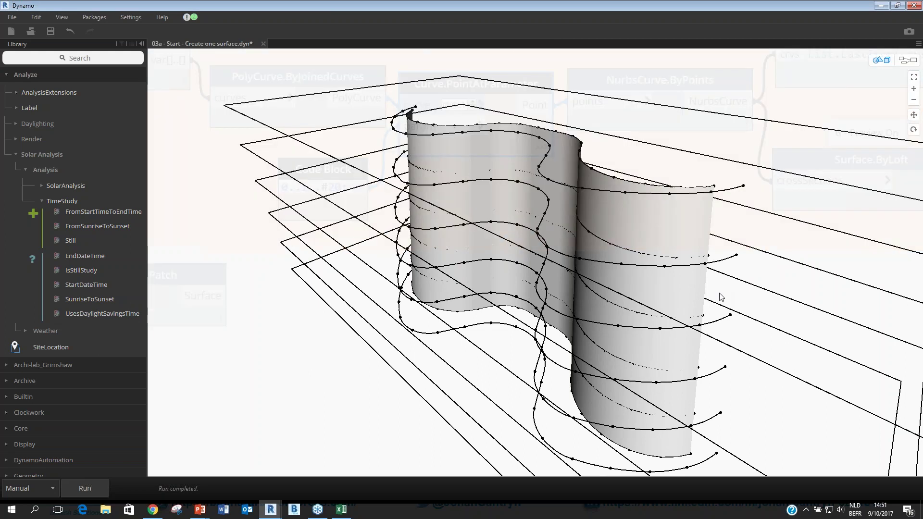
{"action": "right_click_drag", "start_coordinate": [719, 294], "coordinate": [717, 301]}
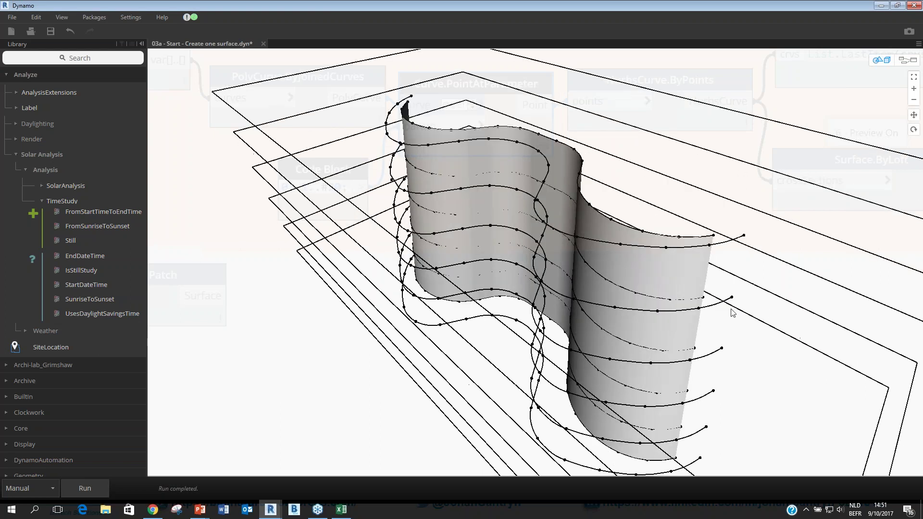
{"action": "key", "text": "ctrl+b"}
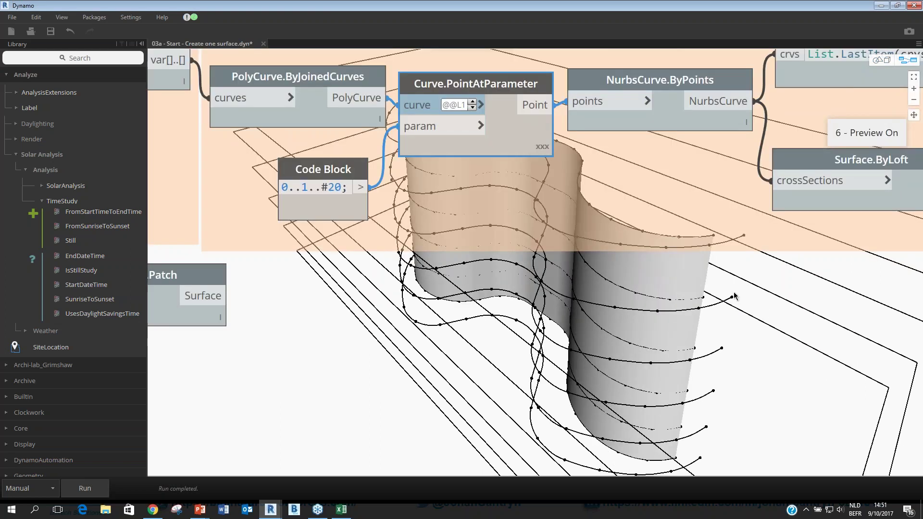
{"action": "key", "text": "ctrl+b"}
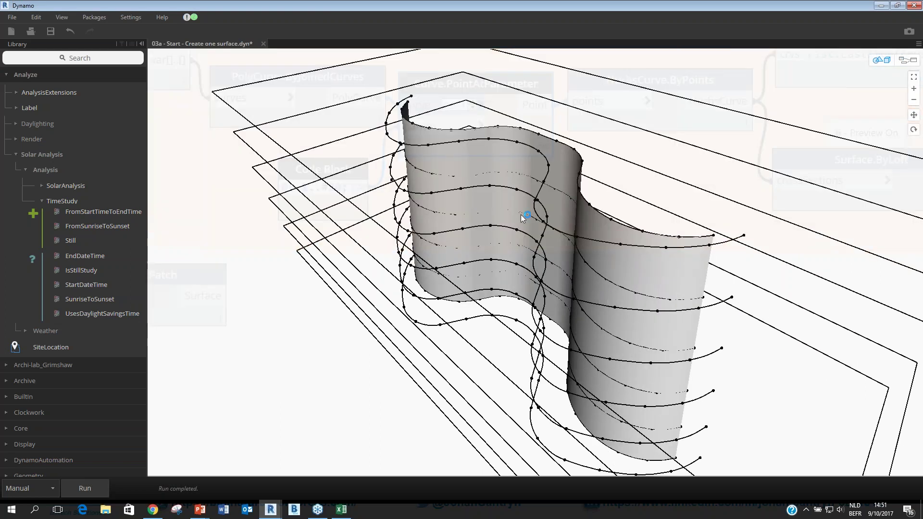
{"action": "key", "text": "ctrl+b"}
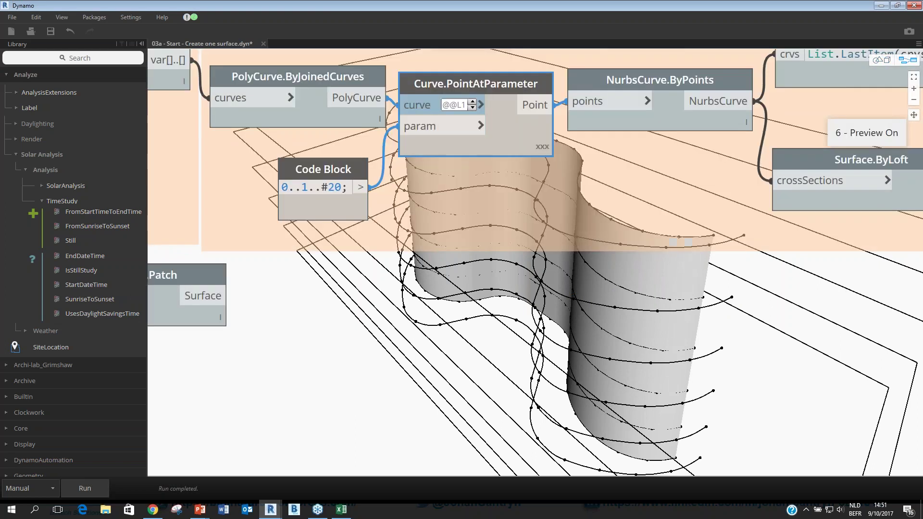
Highlight the #20 point count in the Code Block feeding the param input of Curve.PointAtParameter.
{"action": "double_click", "coordinate": [331, 187]}
{"action": "left_click_drag", "start_coordinate": [325, 187], "coordinate": [321, 187]}
{"action": "left_click", "coordinate": [656, 185]}
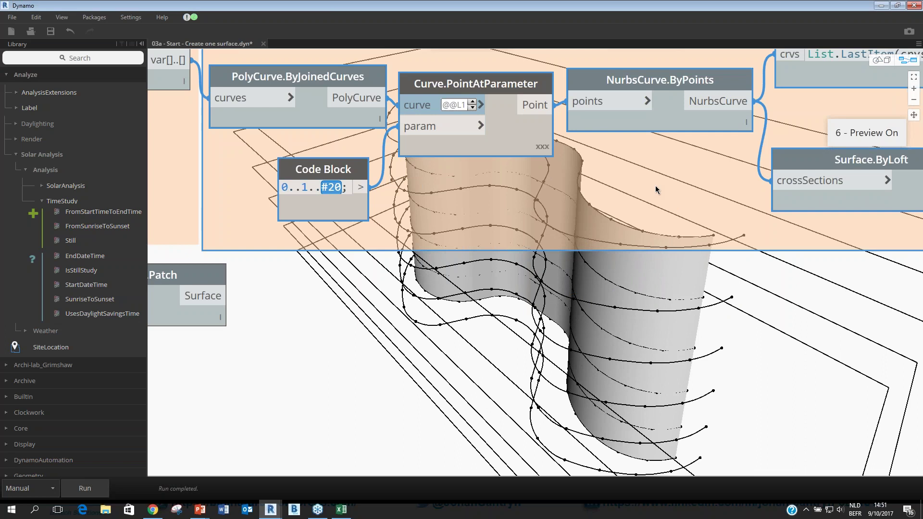
Turn off the preview of the Curve.PointAtParameter node and turn on the preview of the NurbsCurve.ByPoints node.
{"action": "left_click_drag", "start_coordinate": [575, 151], "coordinate": [543, 137]}
{"action": "right_click", "coordinate": [461, 126]}
{"action": "left_click", "coordinate": [489, 194]}
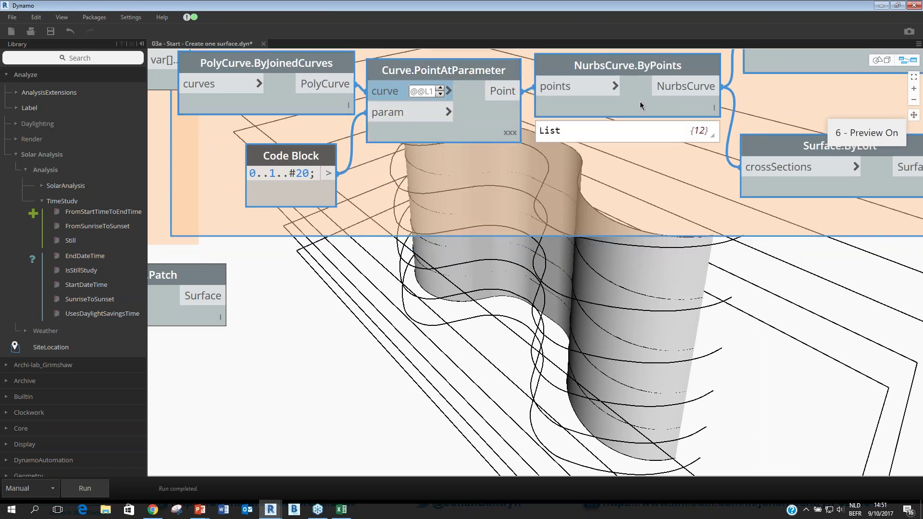
{"action": "right_click", "coordinate": [639, 102]}
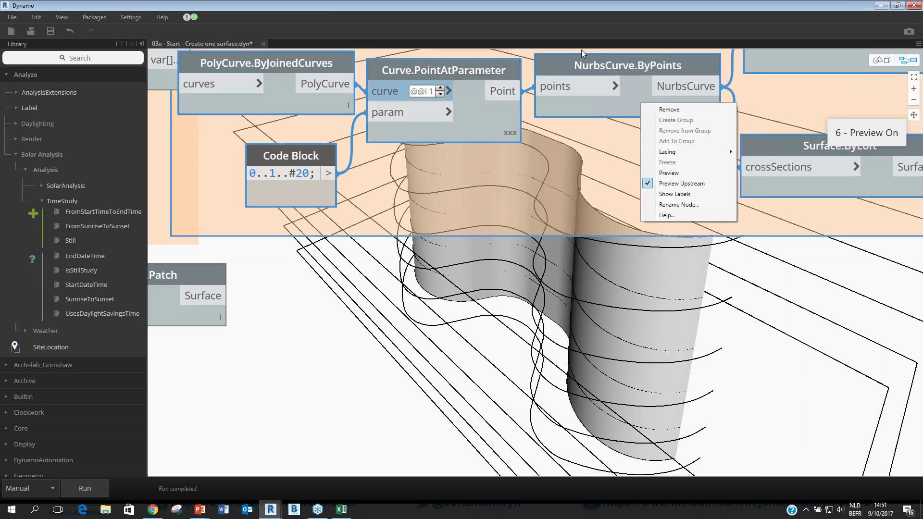
{"action": "left_click", "coordinate": [669, 173]}
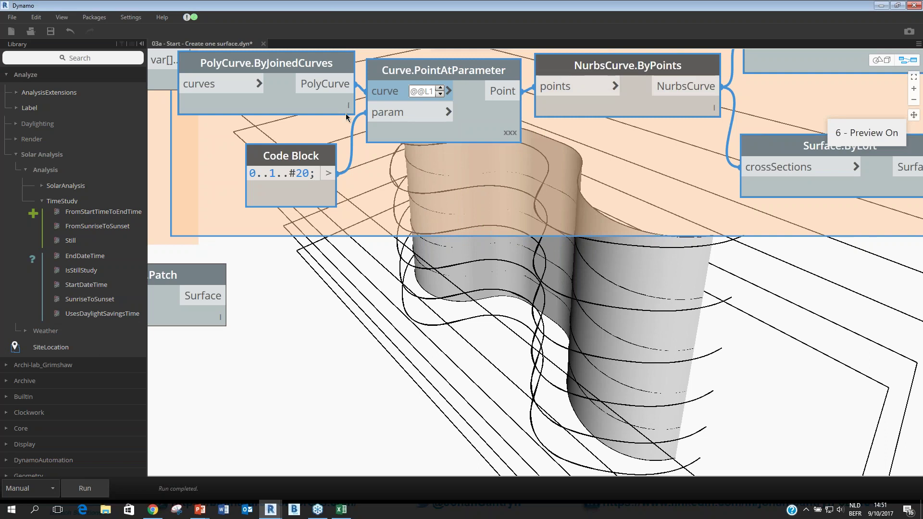
Inspect the NurbsCurve.ByPoints output list against the curves drawn in the 3D background.
{"action": "middle_click_drag", "start_coordinate": [484, 147], "coordinate": [415, 161]}
{"action": "scroll", "coordinate": [697, 253], "scroll_direction": "up", "scroll_amount": 2}
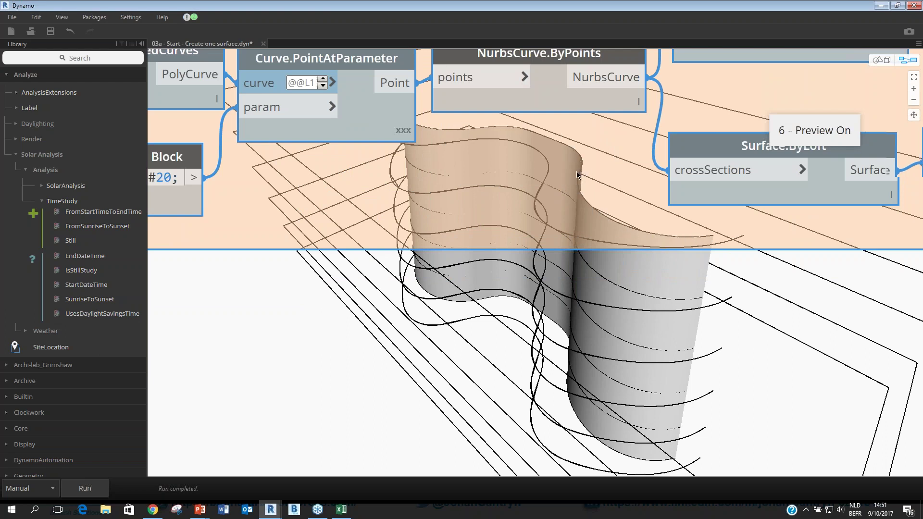
{"action": "middle_click_drag", "start_coordinate": [576, 171], "coordinate": [559, 166]}
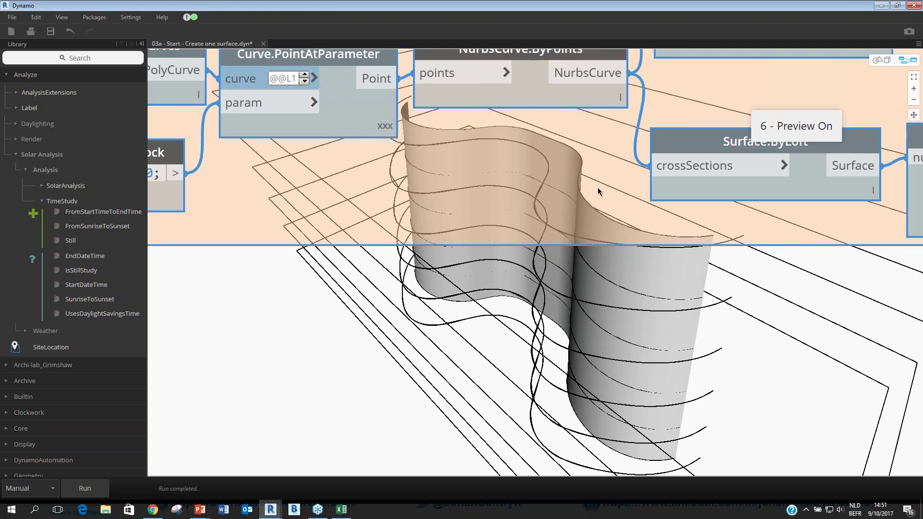
{"action": "middle_click_drag", "start_coordinate": [638, 188], "coordinate": [626, 209]}
{"action": "mouse_move", "coordinate": [539, 156]}
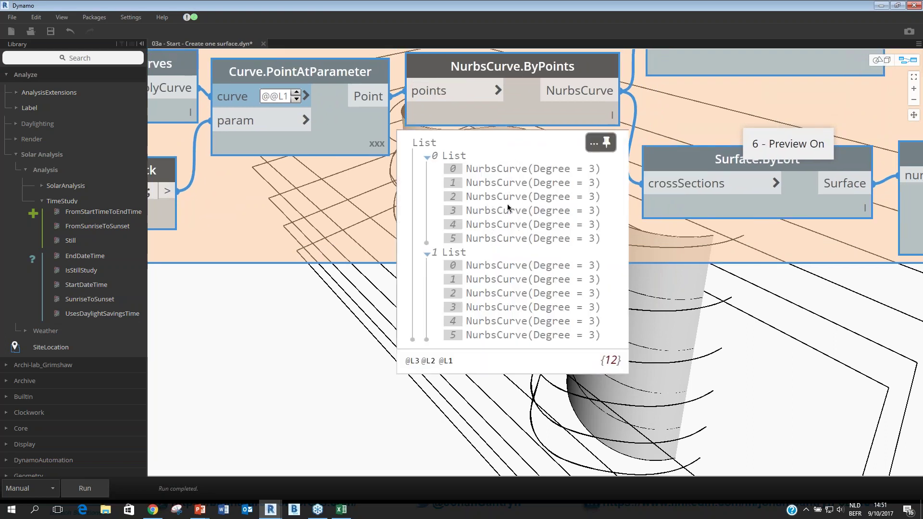
{"action": "mouse_move", "coordinate": [592, 143]}
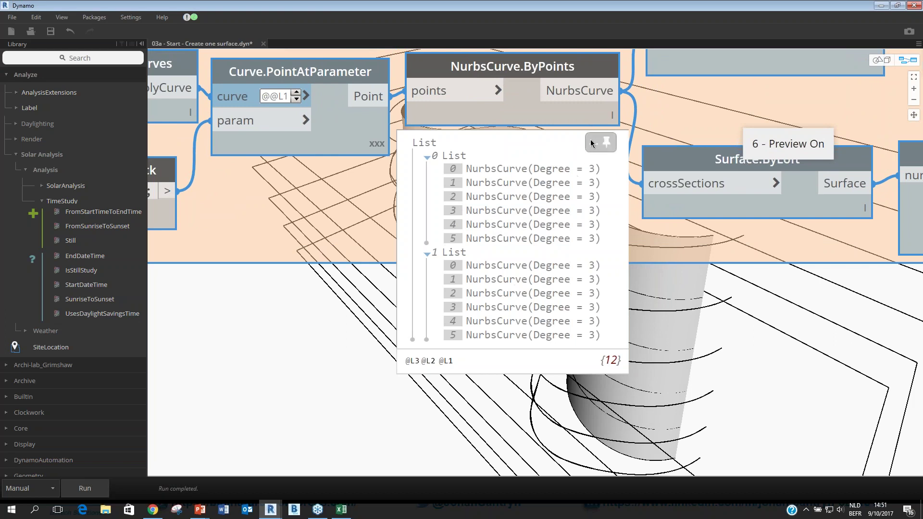
{"action": "middle_click_drag", "start_coordinate": [579, 155], "coordinate": [407, 148]}
Move the preview from NurbsCurve.ByPoints to Surface.ByLoft and view the lofted outer and inner surfaces from the front in 3D.
{"action": "right_click", "coordinate": [354, 101]}
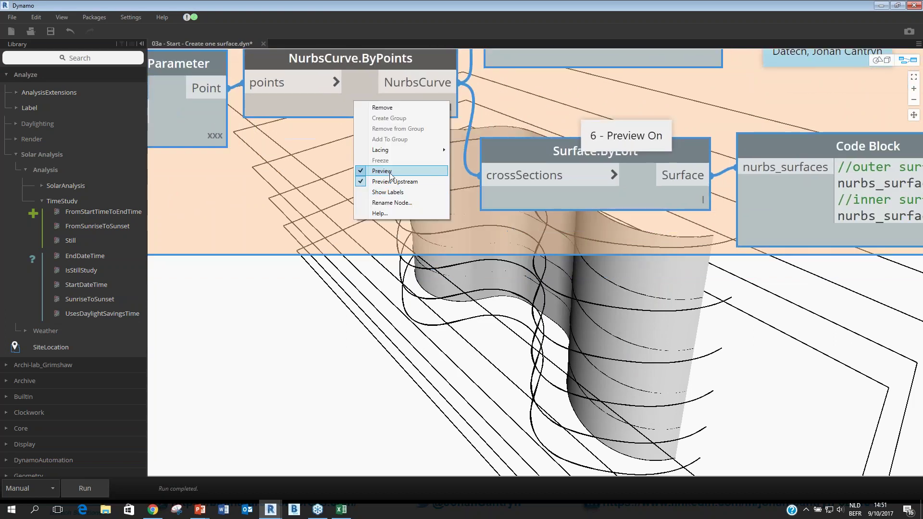
{"action": "left_click", "coordinate": [390, 172]}
{"action": "mouse_move", "coordinate": [578, 153]}
{"action": "left_mouse_down"}
{"action": "mouse_move", "coordinate": [590, 146]}
{"action": "mouse_move", "coordinate": [577, 142]}
{"action": "left_mouse_up"}
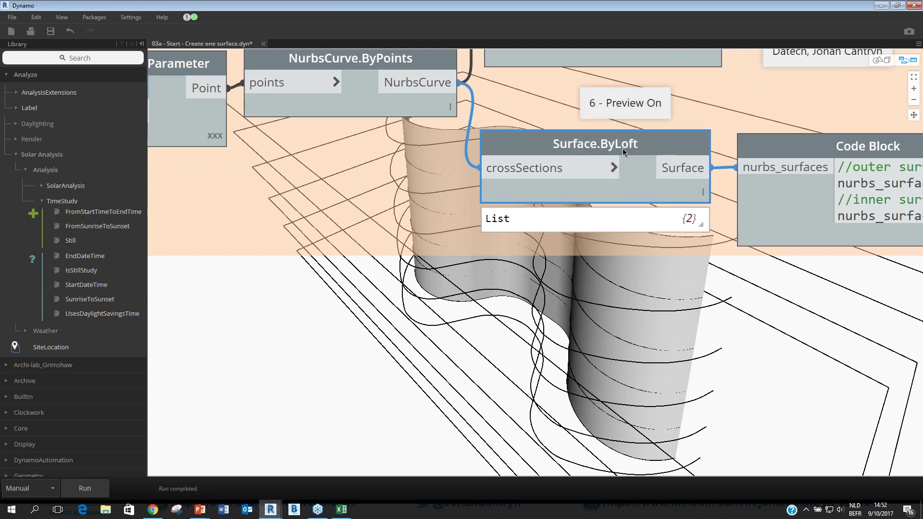
{"action": "right_click", "coordinate": [634, 188]}
{"action": "left_click", "coordinate": [656, 257]}
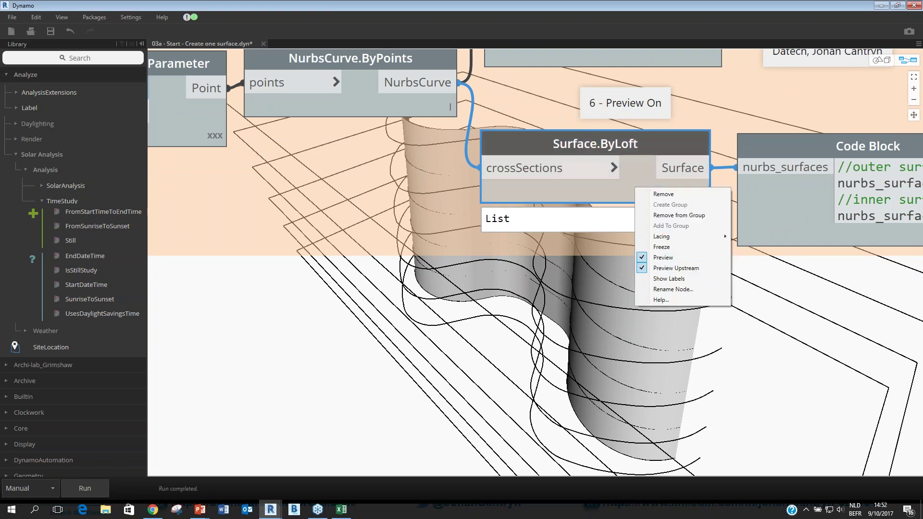
{"action": "key", "text": "ctrl+b"}
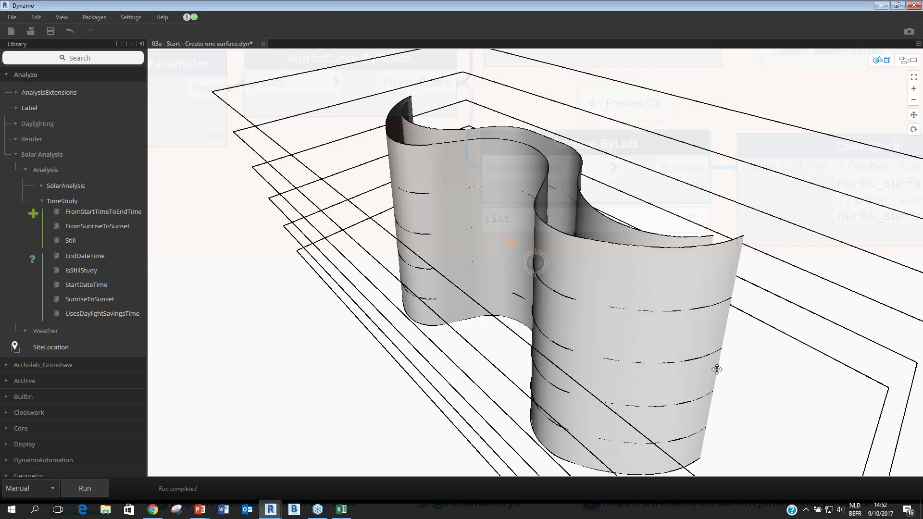
{"action": "mouse_move", "coordinate": [717, 369]}
{"action": "right_mouse_down"}
{"action": "mouse_move", "coordinate": [706, 402]}
{"action": "mouse_move", "coordinate": [693, 404]}
{"action": "mouse_move", "coordinate": [784, 394]}
{"action": "mouse_move", "coordinate": [704, 323]}
{"action": "mouse_move", "coordinate": [686, 352]}
{"action": "mouse_move", "coordinate": [749, 387]}
{"action": "mouse_move", "coordinate": [739, 415]}
{"action": "mouse_move", "coordinate": [722, 377]}
{"action": "right_mouse_up"}
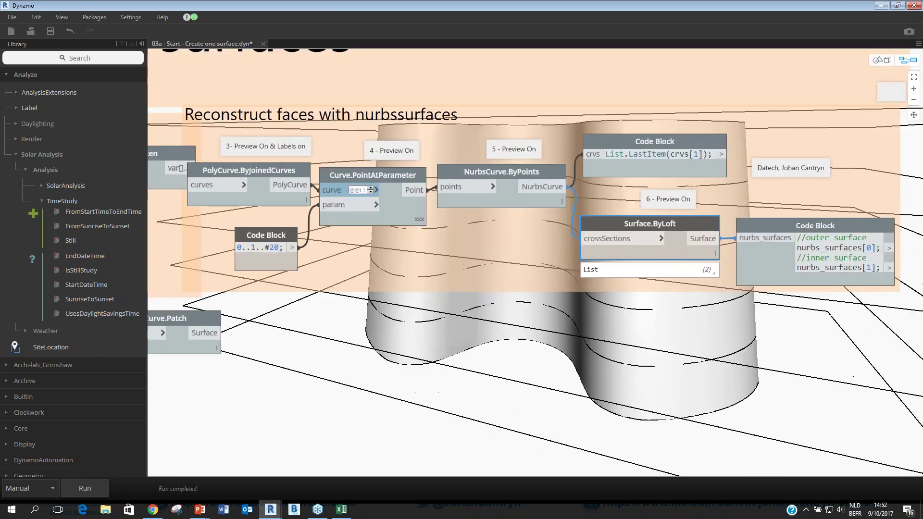
Switch to the PowerPoint slide show and advance to the slide "Generate 3D representation for analysis results".
{"action": "scroll", "coordinate": [735, 348], "scroll_direction": "down", "scroll_amount": 5}
{"action": "left_click", "coordinate": [199, 509]}
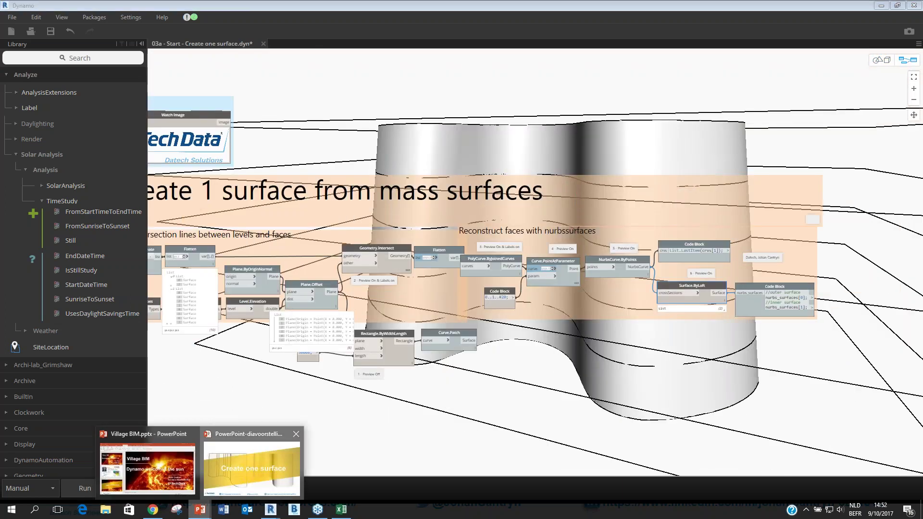
{"action": "left_click", "coordinate": [252, 464]}
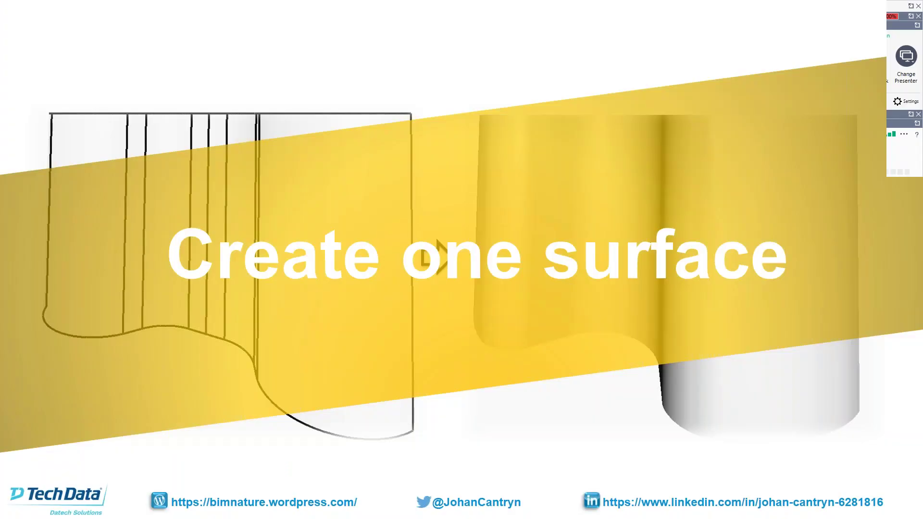
{"action": "key", "text": "Right"}
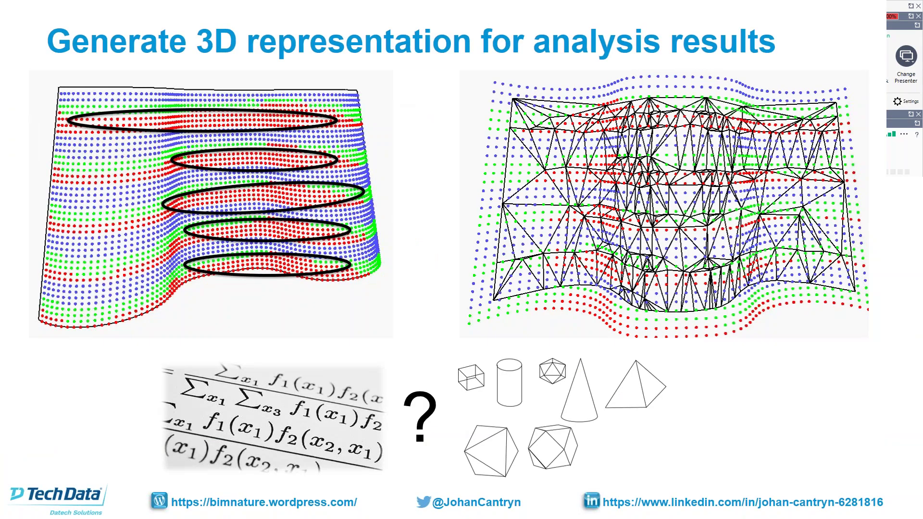
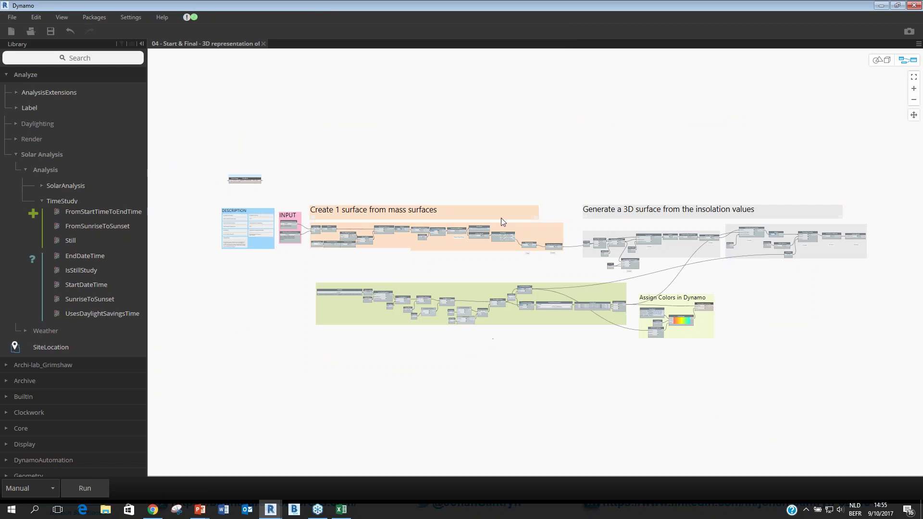
Examine the 3D representation graph, from the mass surface and Excel reading groups to the group generating a 3D surface from insolation values.
{"action": "scroll", "coordinate": [500, 219], "scroll_direction": "up", "scroll_amount": 2}
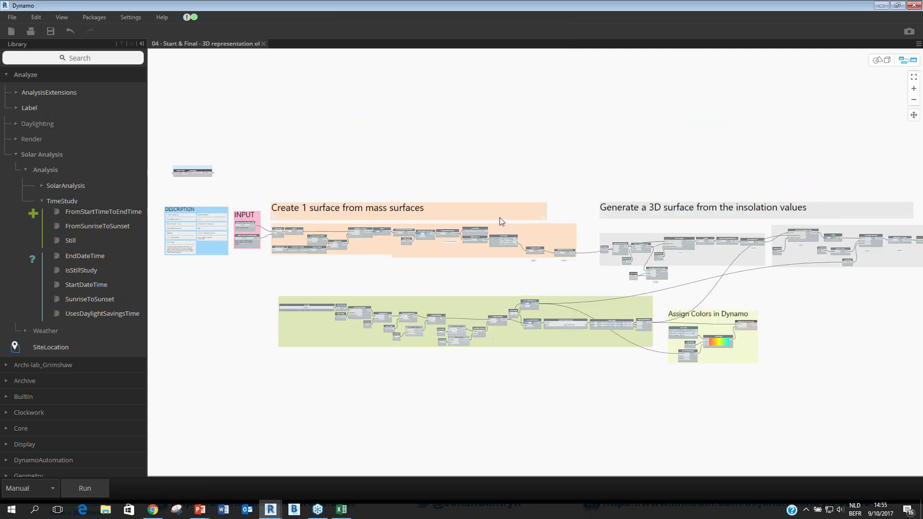
{"action": "scroll", "coordinate": [500, 218], "scroll_direction": "up", "scroll_amount": 4}
{"action": "middle_click_drag", "start_coordinate": [471, 205], "coordinate": [538, 180]}
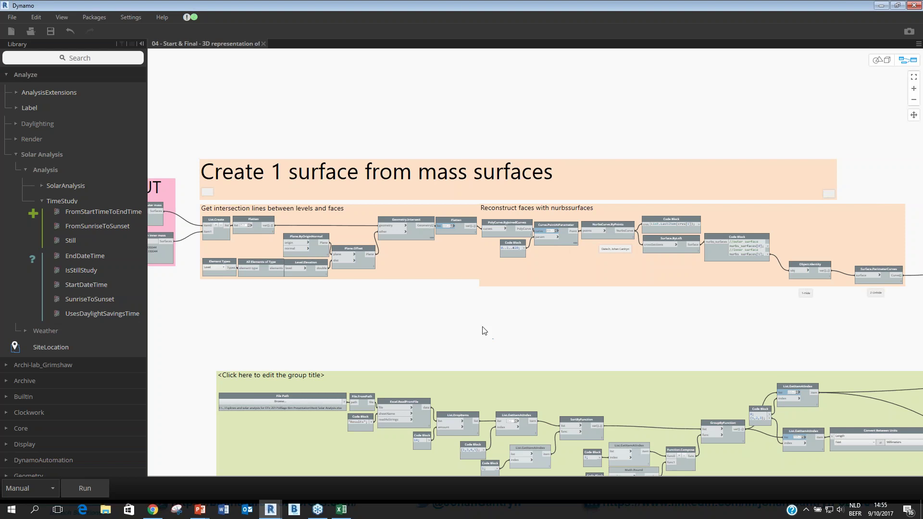
{"action": "scroll", "coordinate": [485, 331], "scroll_direction": "down", "scroll_amount": 2}
{"action": "scroll", "coordinate": [536, 244], "scroll_direction": "down", "scroll_amount": 2}
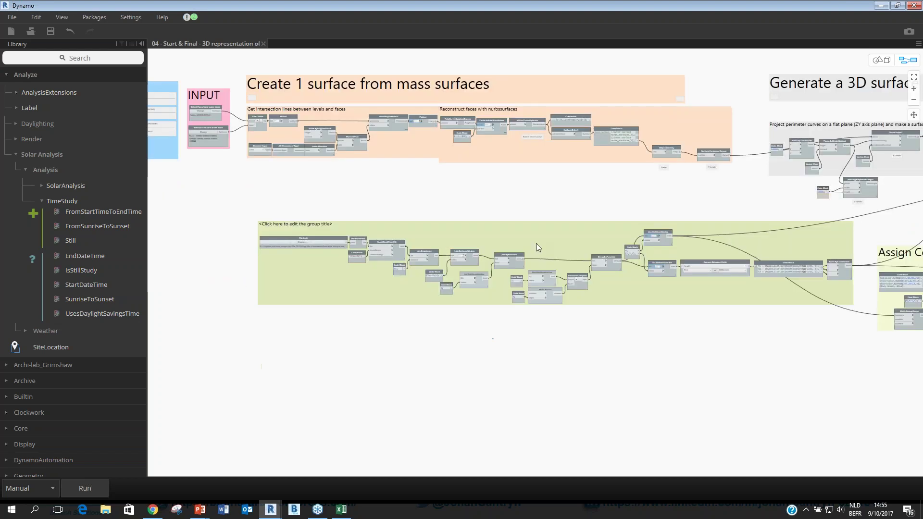
{"action": "scroll", "coordinate": [536, 243], "scroll_direction": "up", "scroll_amount": 5}
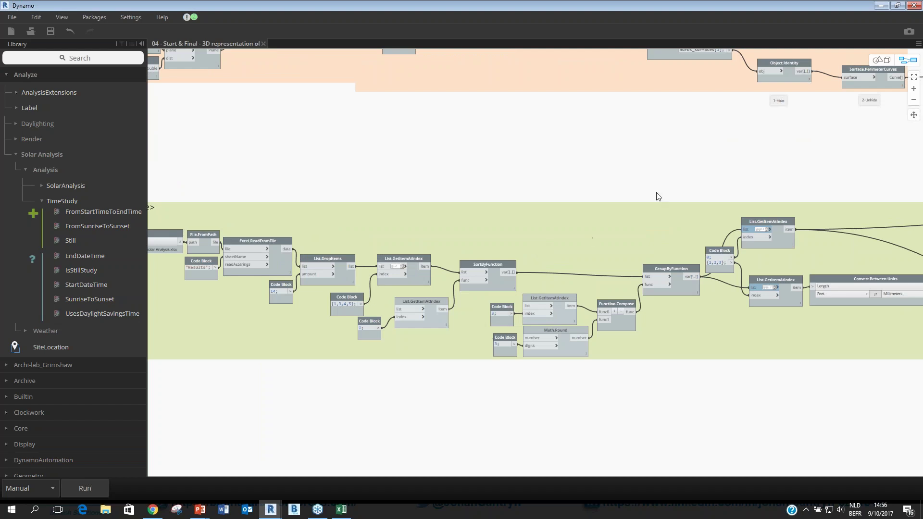
{"action": "middle_click_drag", "start_coordinate": [589, 193], "coordinate": [321, 166]}
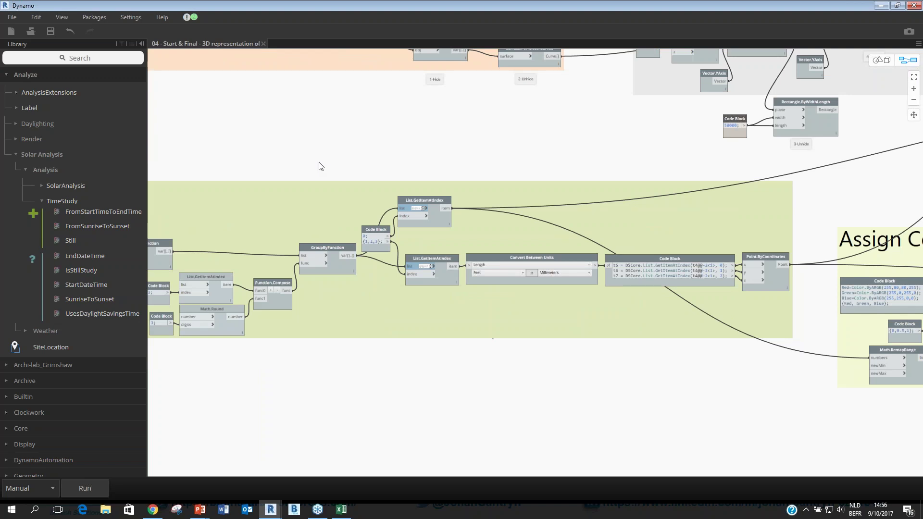
{"action": "middle_click_drag", "start_coordinate": [727, 231], "coordinate": [662, 321]}
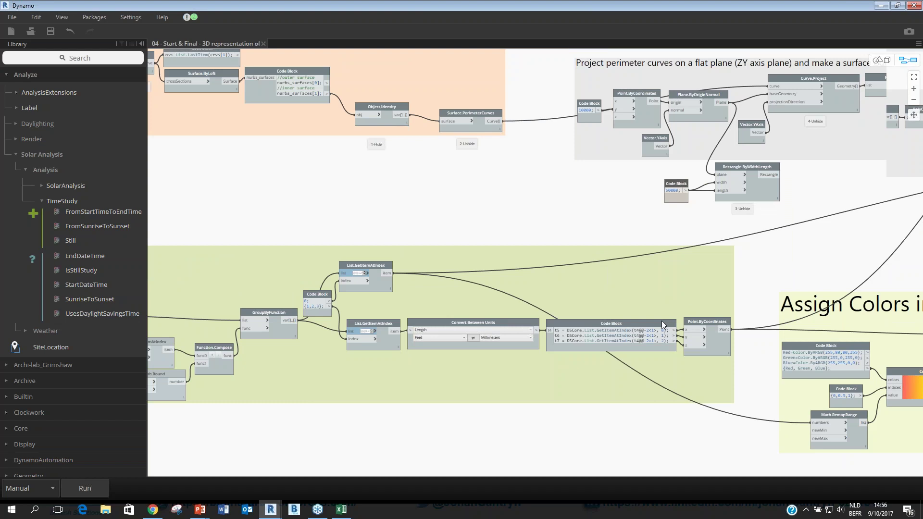
{"action": "middle_click_drag", "start_coordinate": [662, 321], "coordinate": [662, 384]}
{"action": "scroll", "coordinate": [660, 254], "scroll_direction": "up", "scroll_amount": 2}
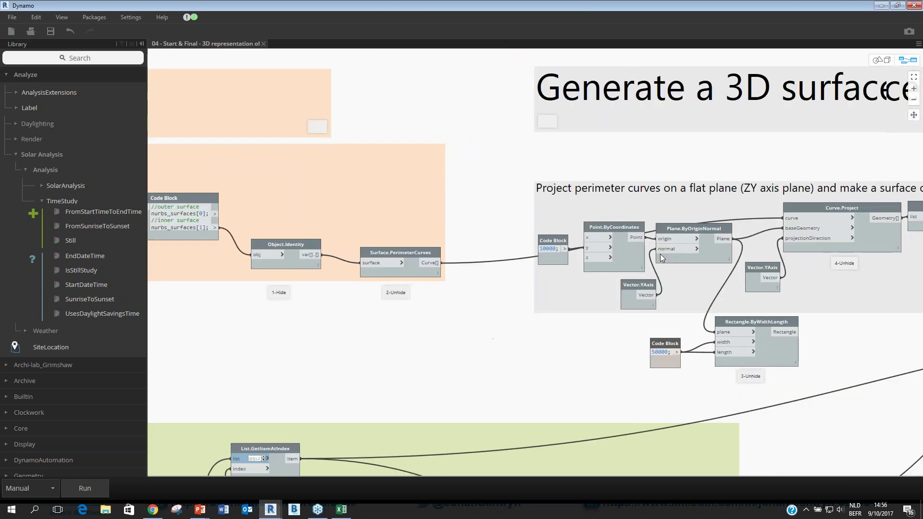
{"action": "middle_click_drag", "start_coordinate": [660, 254], "coordinate": [665, 266]}
Run the graph and turn on the preview of the Object.Identity node holding the inner surface.
{"action": "left_click", "coordinate": [84, 489]}
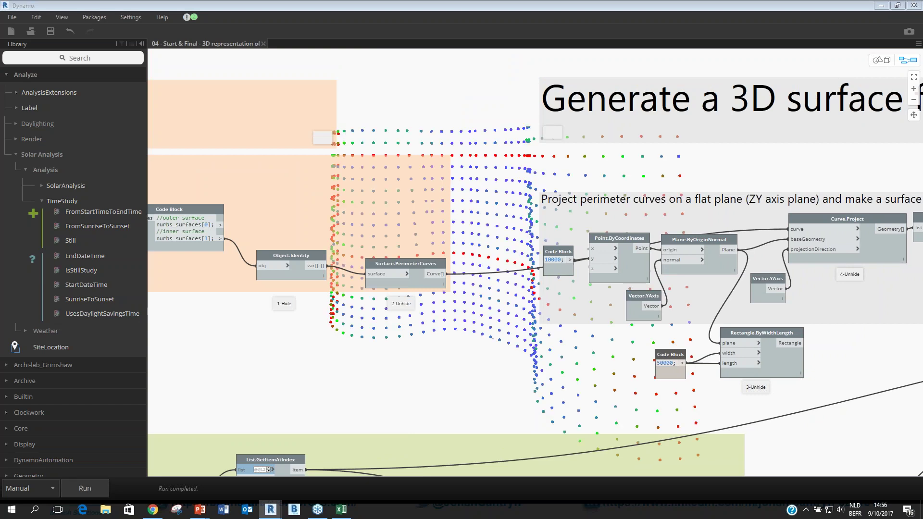
{"action": "left_click", "coordinate": [291, 272]}
{"action": "right_click", "coordinate": [296, 276]}
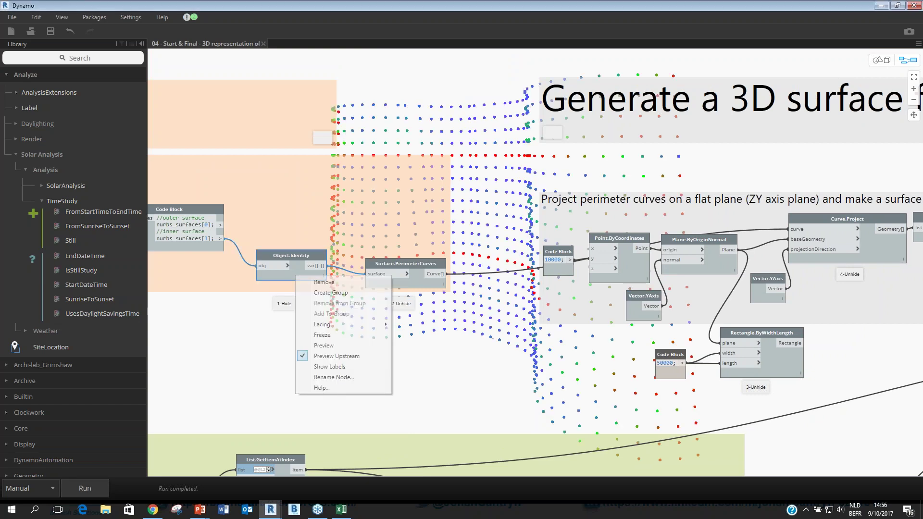
{"action": "left_click", "coordinate": [321, 346]}
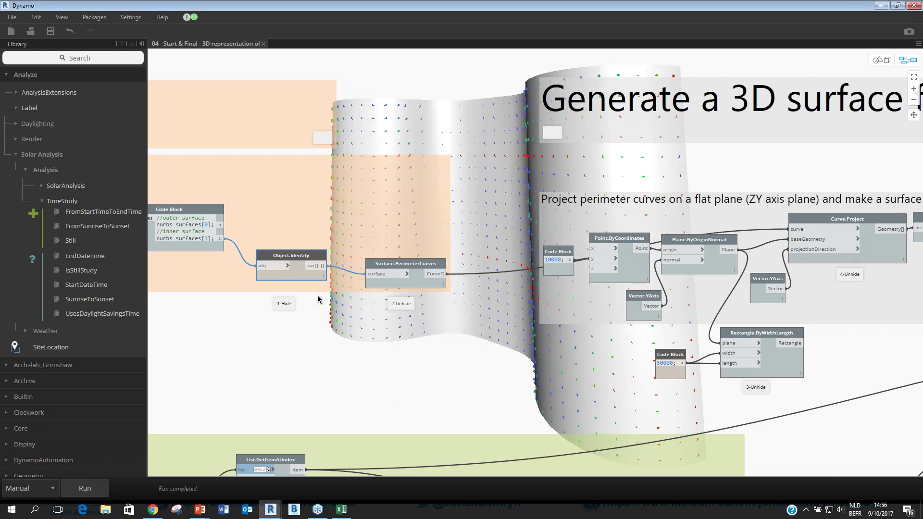
Toggle the Object.Identity preview off and back on to compare the inner surface with the colored analysis points.
{"action": "right_click", "coordinate": [295, 275]}
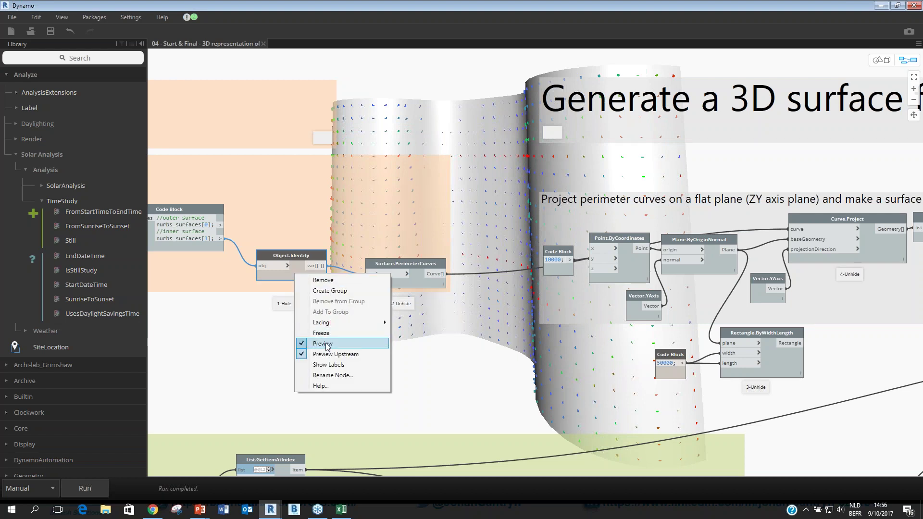
{"action": "left_click", "coordinate": [319, 342]}
{"action": "right_click", "coordinate": [295, 276]}
{"action": "left_click", "coordinate": [308, 344]}
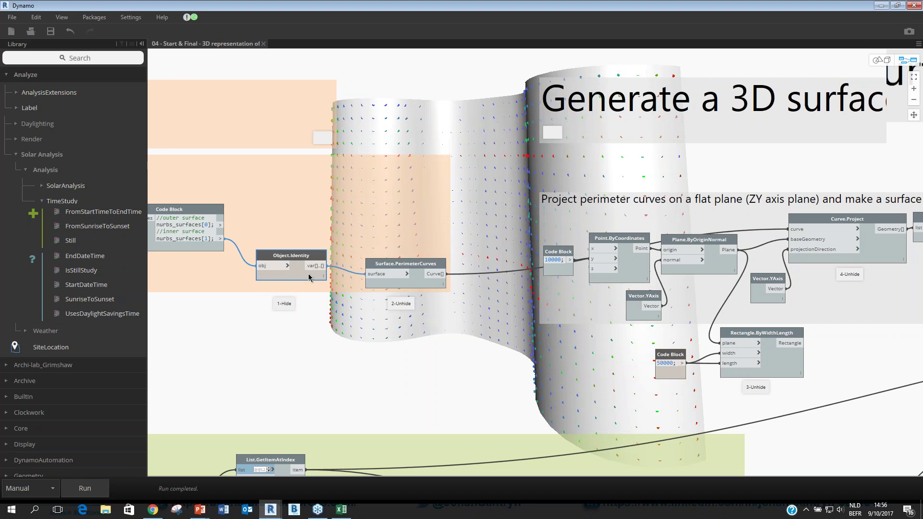
Examine the Object.Identity node up close, checking its output and its links to the Code Block and Surface.PerimeterCurves.
{"action": "scroll", "coordinate": [308, 273], "scroll_direction": "up", "scroll_amount": 2}
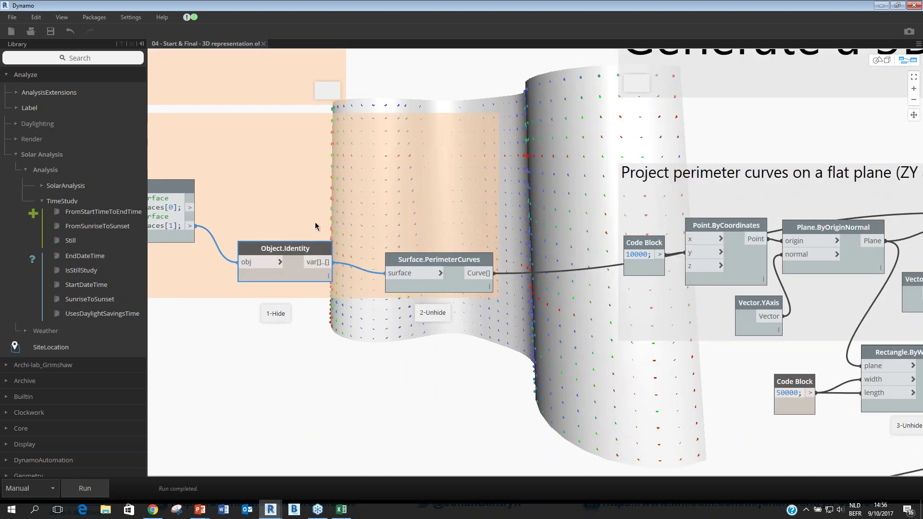
{"action": "scroll", "coordinate": [308, 251], "scroll_direction": "up", "scroll_amount": 3}
{"action": "mouse_move", "coordinate": [431, 310]}
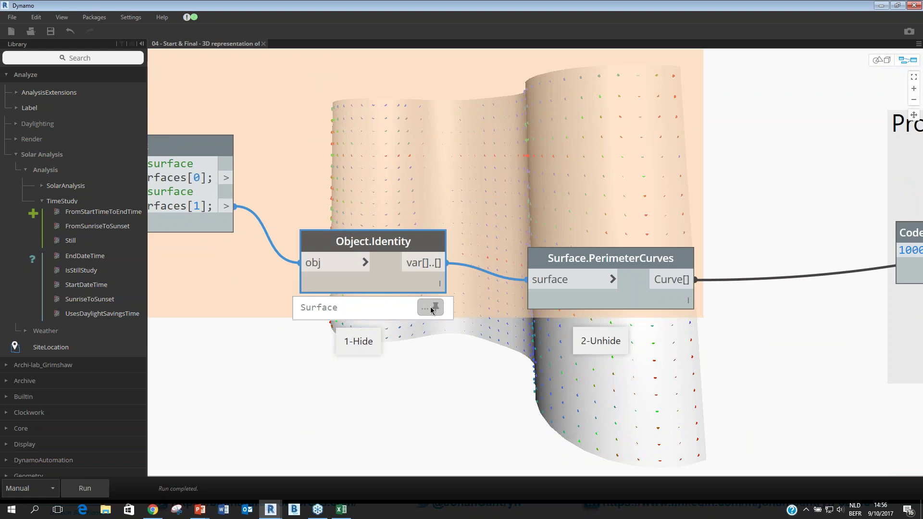
{"action": "middle_click_drag", "start_coordinate": [315, 182], "coordinate": [398, 172]}
{"action": "mouse_move", "coordinate": [683, 270]}
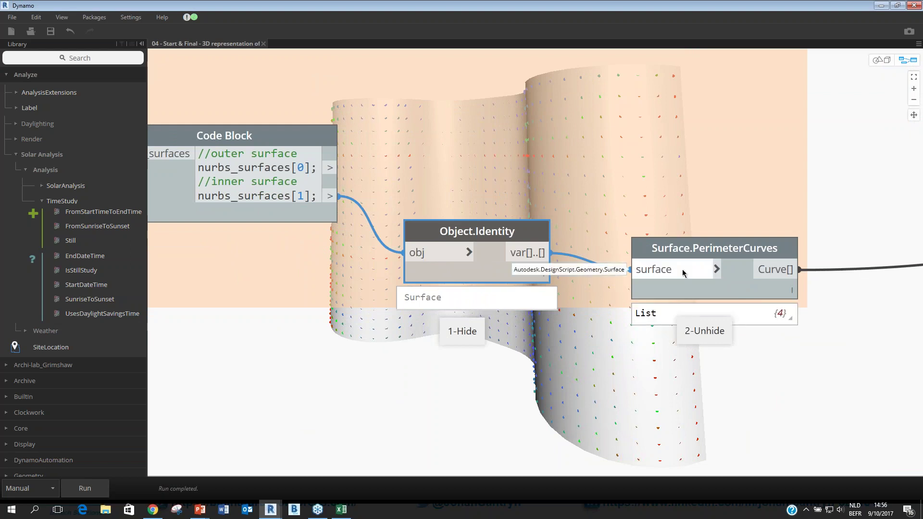
{"action": "mouse_move", "coordinate": [474, 225]}
{"action": "left_click_drag", "start_coordinate": [474, 225], "coordinate": [472, 218]}
{"action": "mouse_move", "coordinate": [414, 281]}
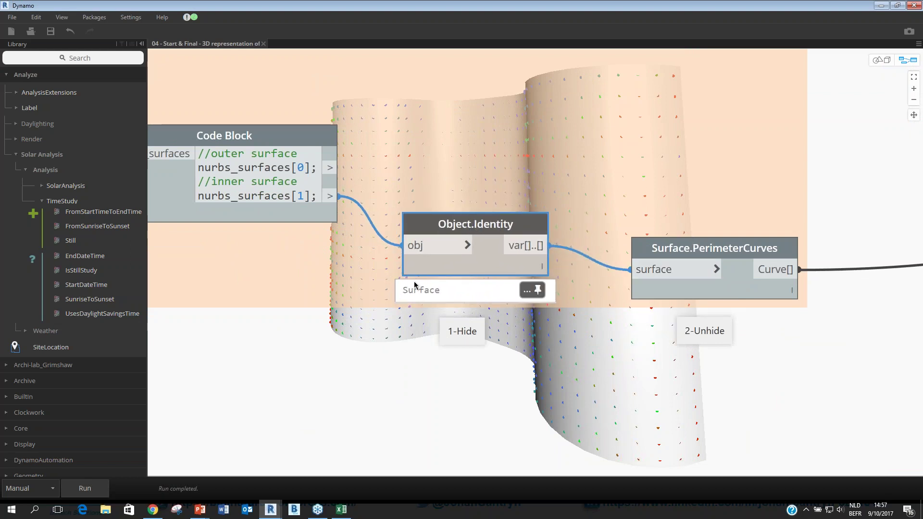
Hide the Object.Identity surface preview and check the Code Block's outer and inner surface outputs.
{"action": "right_click", "coordinate": [486, 262]}
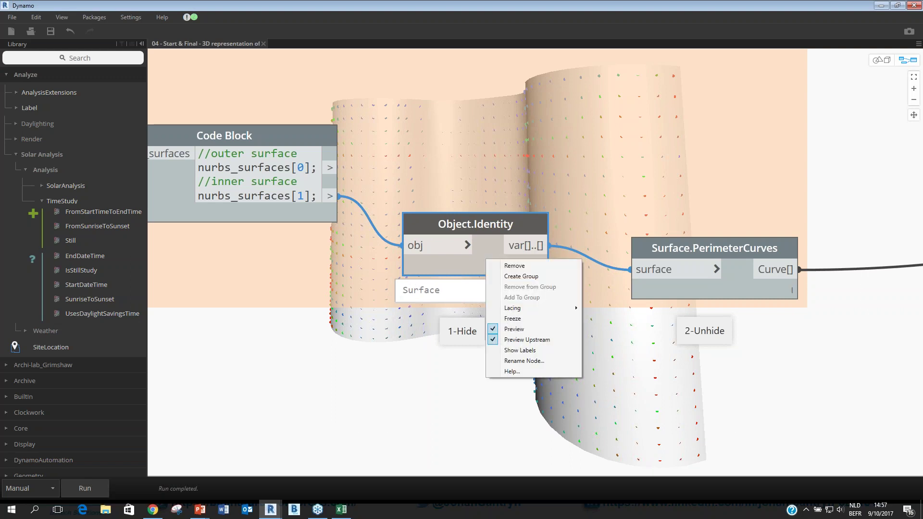
{"action": "left_click", "coordinate": [515, 329]}
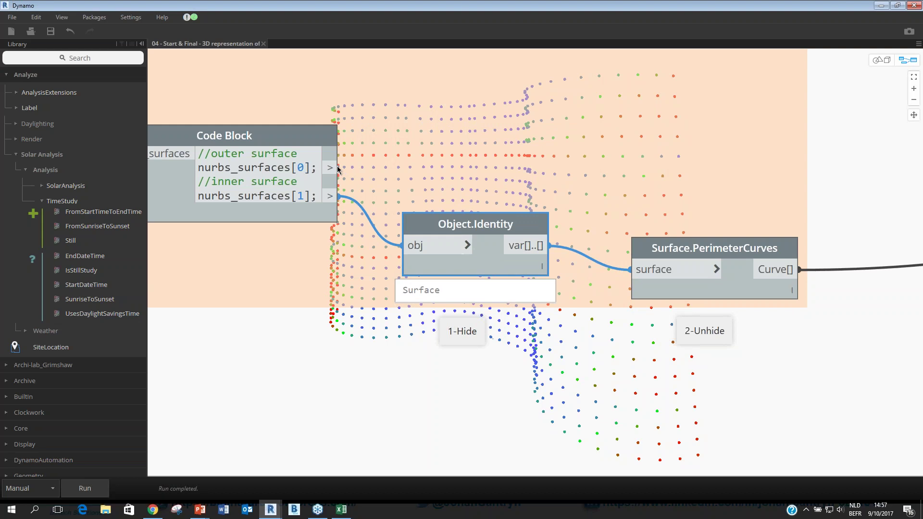
{"action": "mouse_move", "coordinate": [332, 169]}
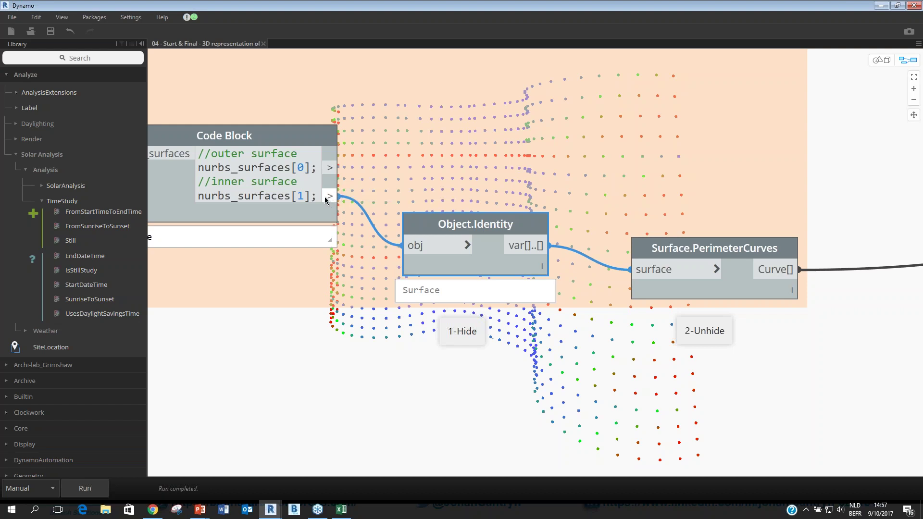
Turn on the preview of the Object.Identity node to show the inner surface behind the analysis points.
{"action": "right_click", "coordinate": [477, 265]}
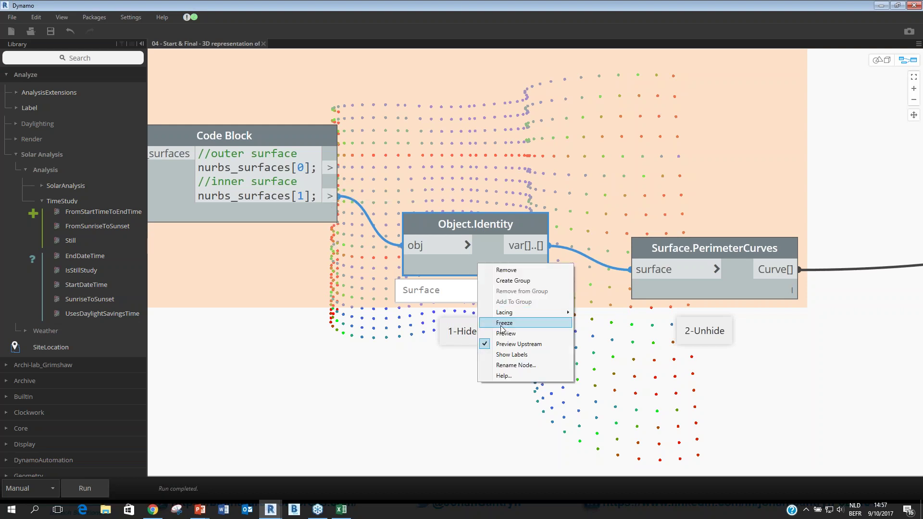
{"action": "left_click", "coordinate": [510, 331]}
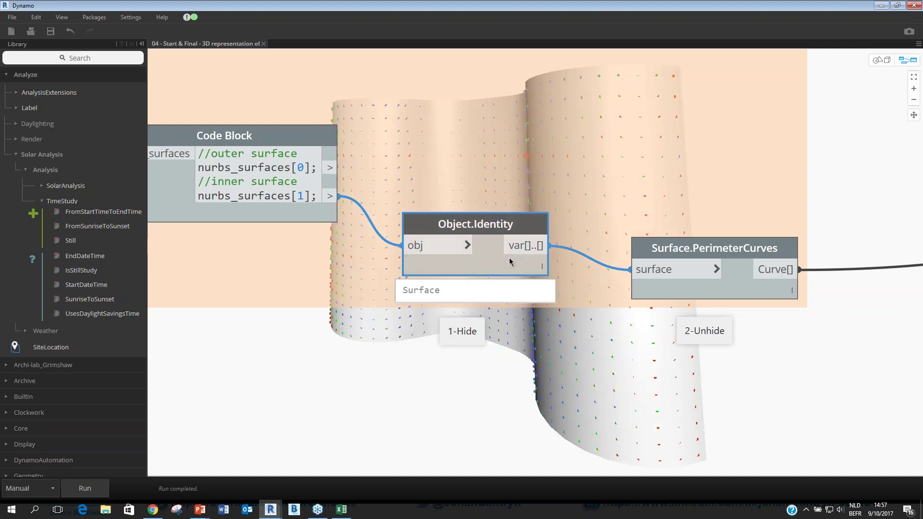
{"action": "middle_click_drag", "start_coordinate": [498, 259], "coordinate": [350, 107]}
{"action": "right_click", "coordinate": [269, 157]}
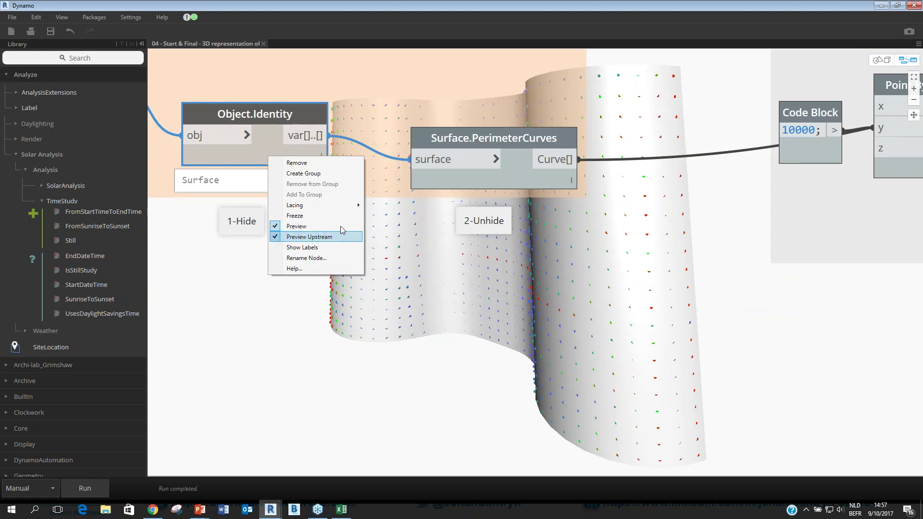
Turn on the preview of the Surface.PerimeterCurves node to outline the edges of the inner surface.
{"action": "left_click", "coordinate": [513, 129]}
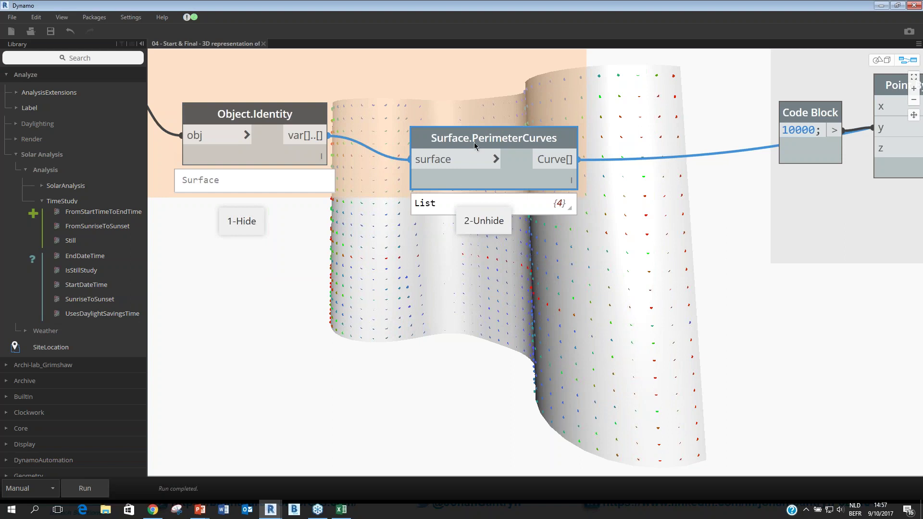
{"action": "right_click", "coordinate": [453, 140]}
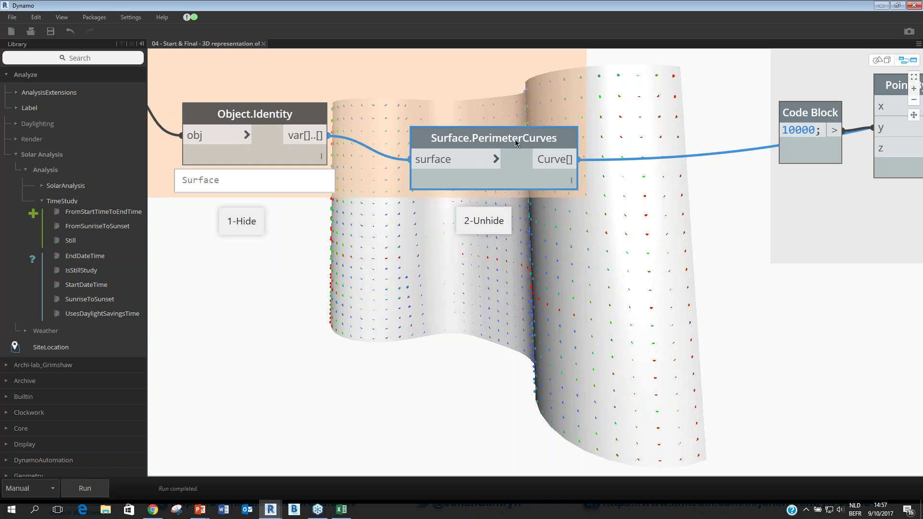
{"action": "mouse_move", "coordinate": [520, 151]}
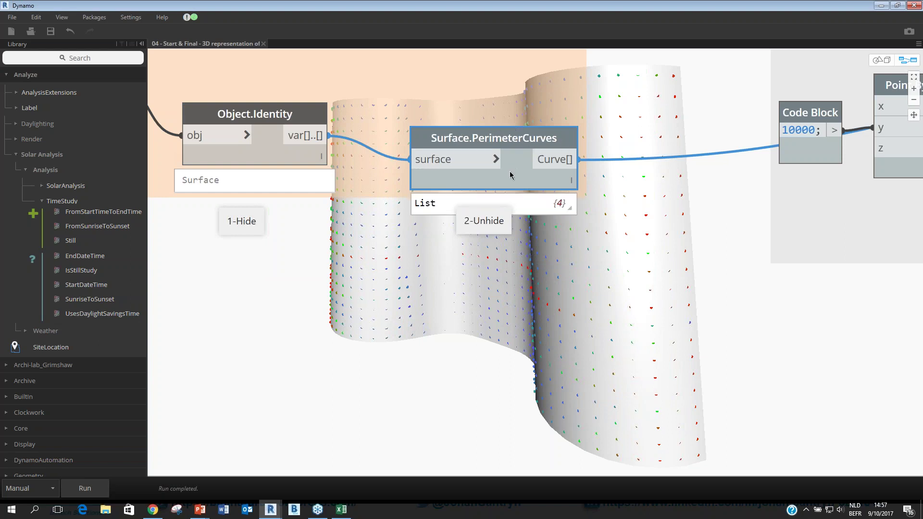
{"action": "right_click", "coordinate": [523, 173]}
{"action": "left_click", "coordinate": [544, 243]}
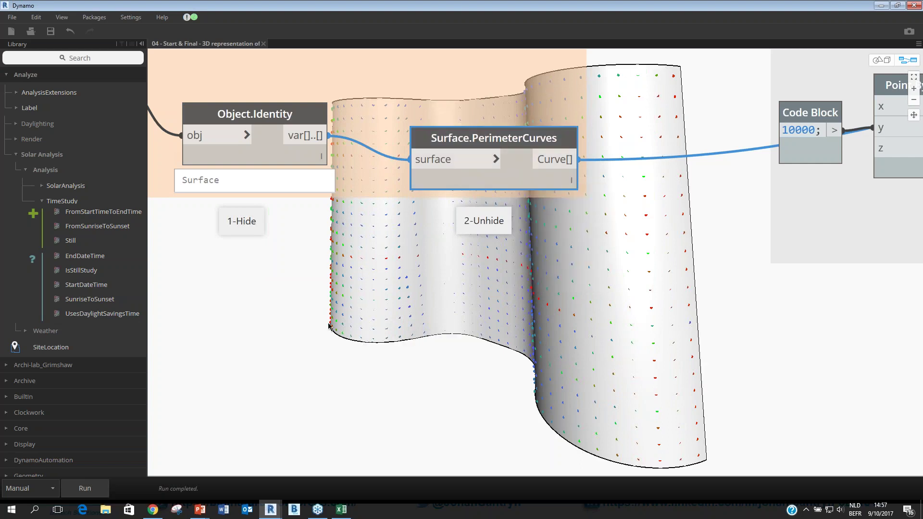
Hide the Object.Identity surface preview and view the perimeter curves with the colored analysis points in 3D.
{"action": "right_click", "coordinate": [269, 152]}
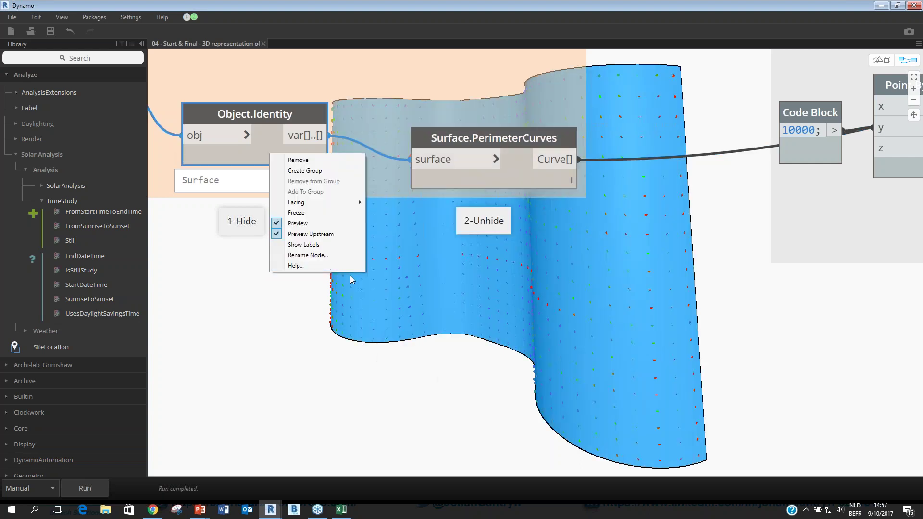
{"action": "left_click", "coordinate": [310, 224]}
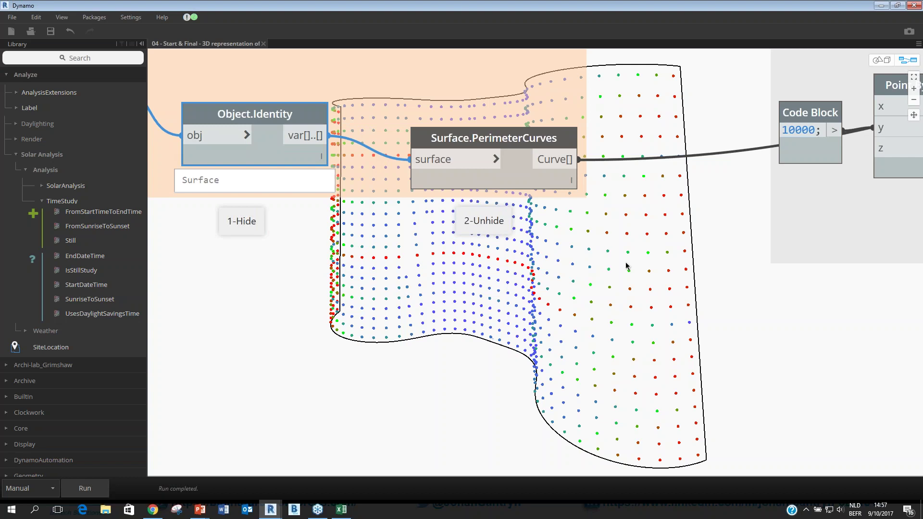
{"action": "key", "text": "ctrl+b"}
{"action": "mouse_move", "coordinate": [629, 273]}
{"action": "right_mouse_down"}
{"action": "mouse_move", "coordinate": [484, 267]}
{"action": "mouse_move", "coordinate": [637, 272]}
{"action": "right_mouse_up"}
{"action": "key", "text": "ctrl+b"}
Move the Surface.PerimeterCurves node upward so its link runs above the plane nodes towards Curve.Project.
{"action": "scroll", "coordinate": [638, 273], "scroll_direction": "down", "scroll_amount": 1}
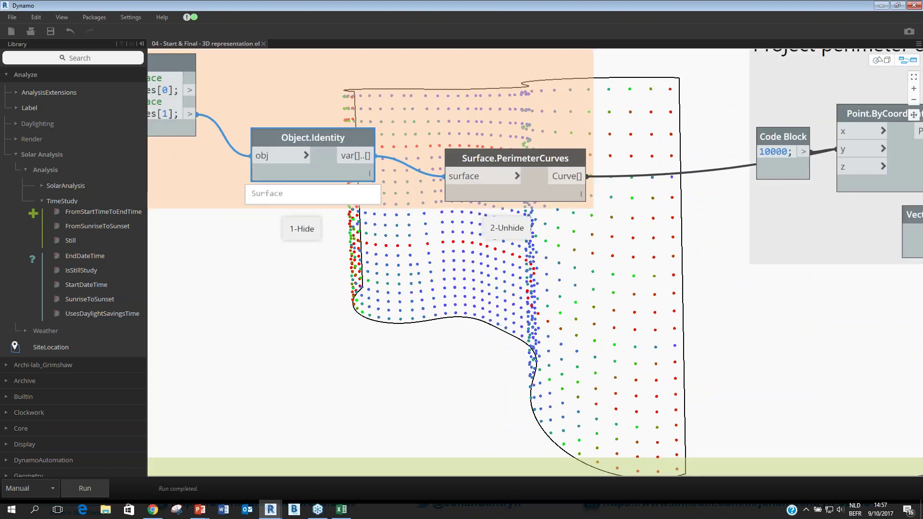
{"action": "scroll", "coordinate": [633, 274], "scroll_direction": "down", "scroll_amount": 1}
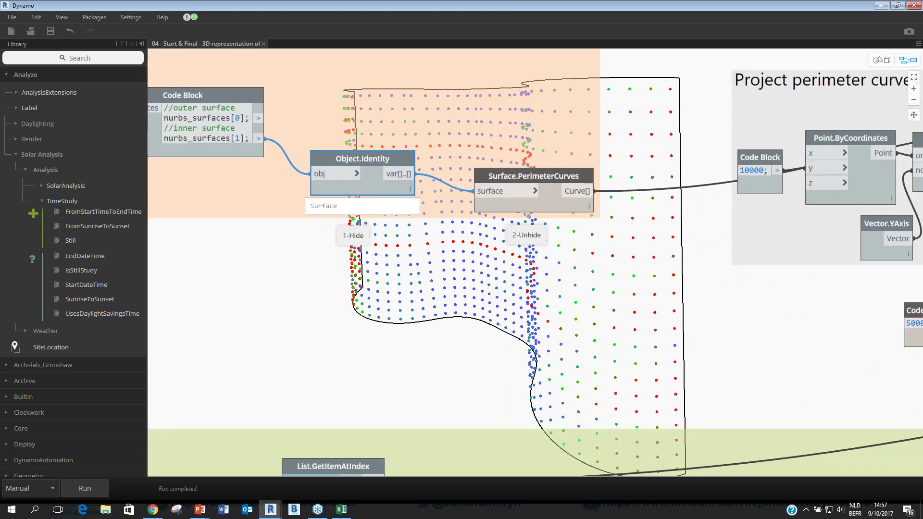
{"action": "scroll", "coordinate": [661, 270], "scroll_direction": "down", "scroll_amount": 2}
{"action": "middle_click_drag", "start_coordinate": [661, 270], "coordinate": [373, 301]}
{"action": "scroll", "coordinate": [441, 233], "scroll_direction": "up", "scroll_amount": 1}
{"action": "scroll", "coordinate": [441, 234], "scroll_direction": "up", "scroll_amount": 1}
{"action": "left_click_drag", "start_coordinate": [222, 213], "coordinate": [227, 134]}
Turn on the preview of the Rectangle.ByWidthLength node that represents the projection plane.
{"action": "middle_click_drag", "start_coordinate": [624, 281], "coordinate": [587, 291]}
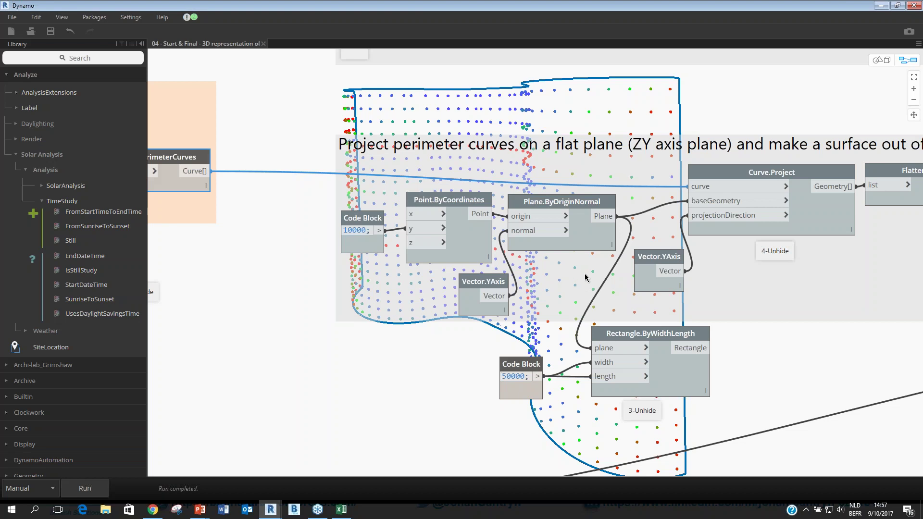
{"action": "middle_click_drag", "start_coordinate": [586, 278], "coordinate": [624, 271]}
{"action": "left_click_drag", "start_coordinate": [617, 208], "coordinate": [625, 210]}
{"action": "left_click_drag", "start_coordinate": [527, 285], "coordinate": [529, 284]}
{"action": "left_click_drag", "start_coordinate": [619, 213], "coordinate": [609, 212]}
{"action": "left_click", "coordinate": [725, 374]}
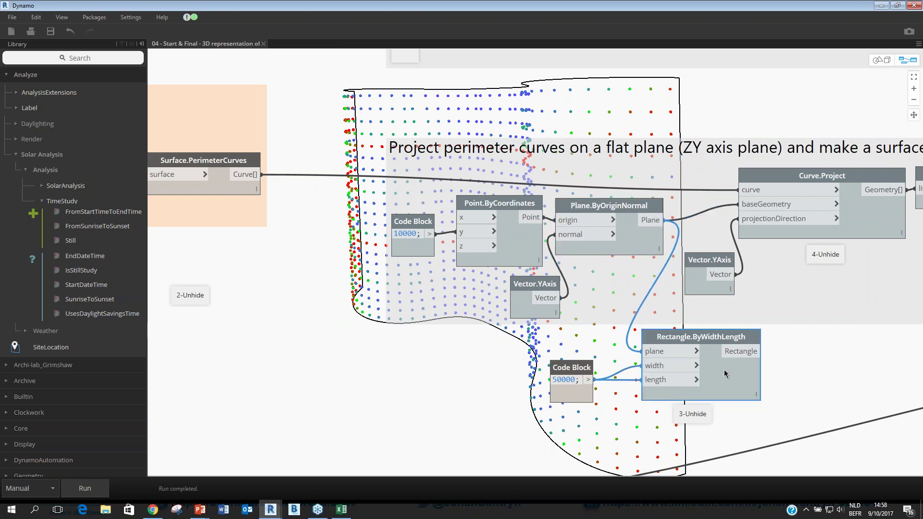
{"action": "right_click", "coordinate": [725, 374]}
{"action": "left_click", "coordinate": [764, 441]}
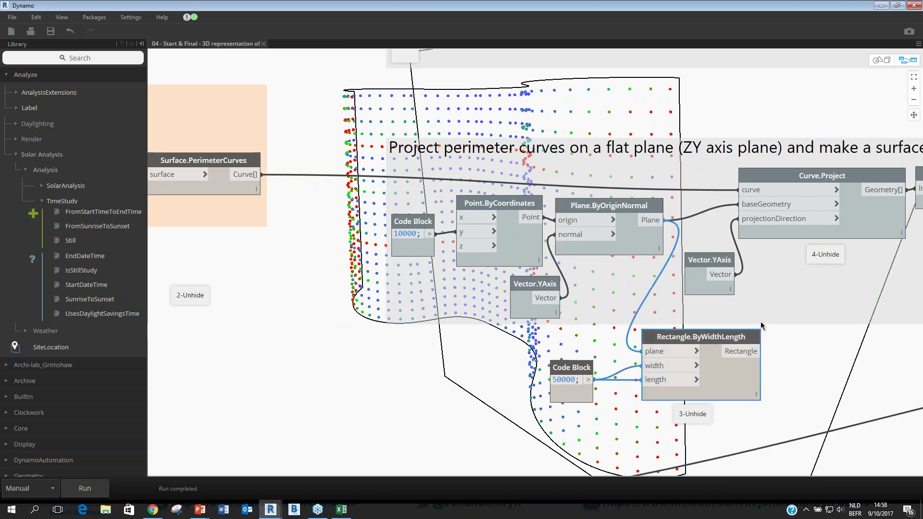
Inspect the rectangular plane in the 3D view from several angles relative to the facade points and perimeter curves.
{"action": "key", "text": "ctrl+b"}
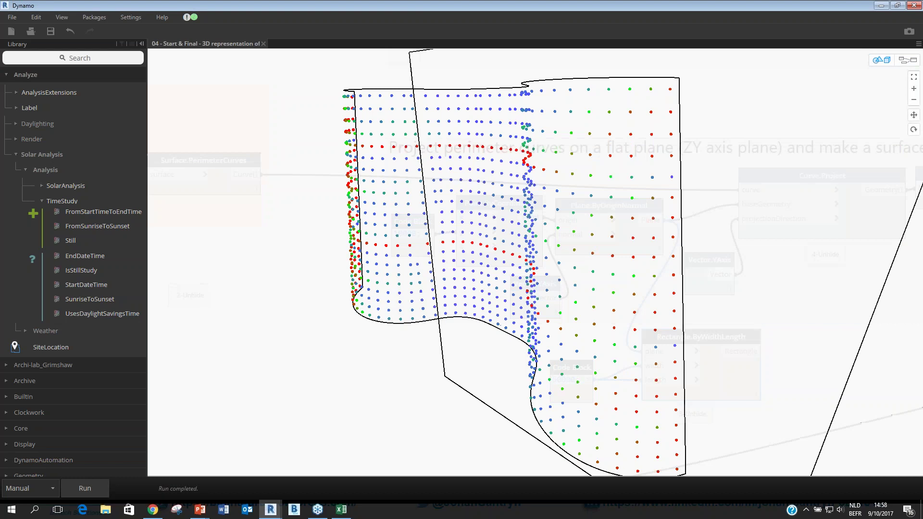
{"action": "scroll", "coordinate": [767, 323], "scroll_direction": "down", "scroll_amount": 5}
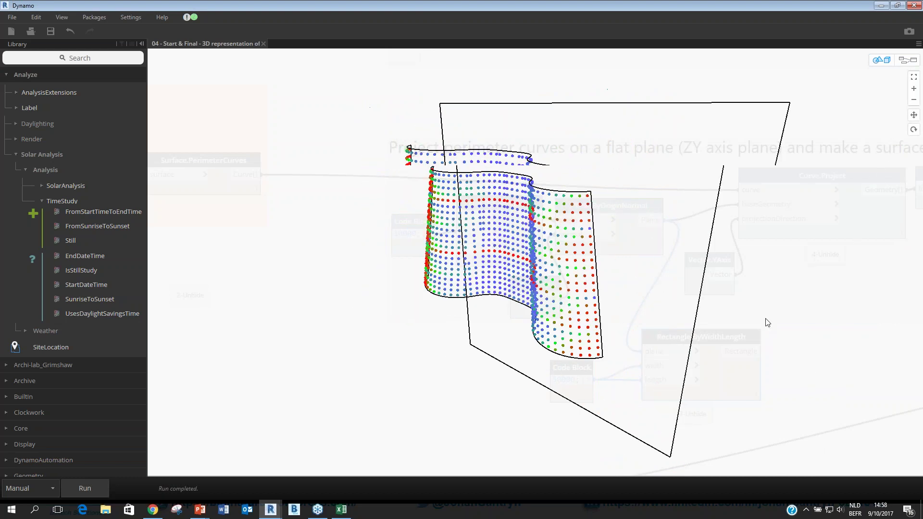
{"action": "right_click_drag", "start_coordinate": [767, 323], "coordinate": [729, 308]}
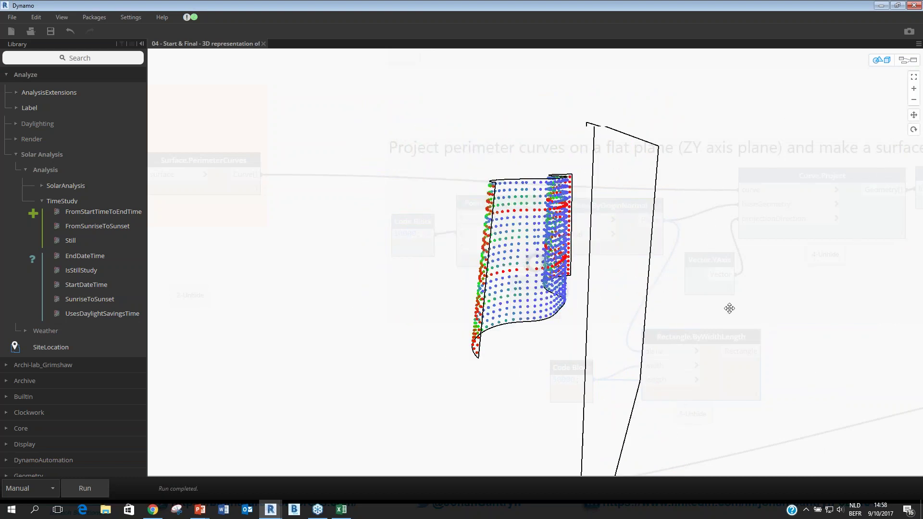
{"action": "key", "text": "ctrl+b"}
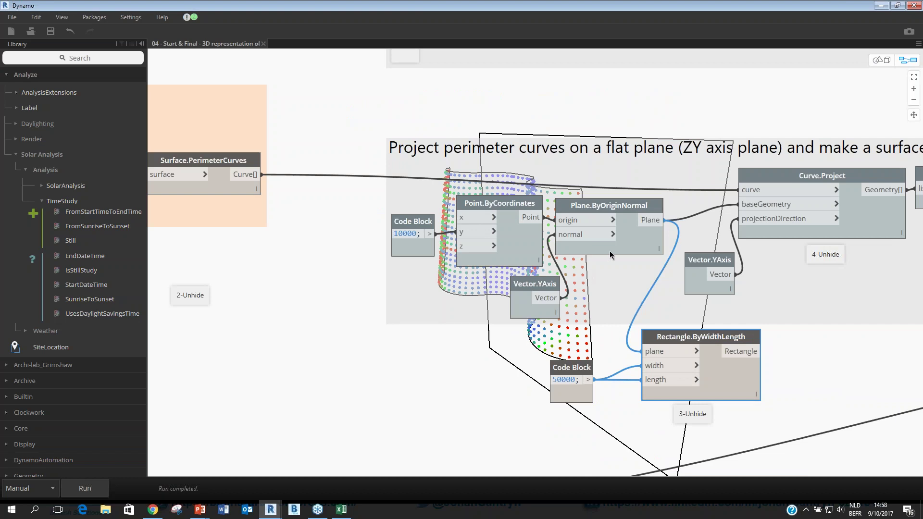
Examine the Curve.Project node and what feeds its curve, baseGeometry and projectionDirection inputs.
{"action": "middle_click_drag", "start_coordinate": [520, 271], "coordinate": [466, 286]}
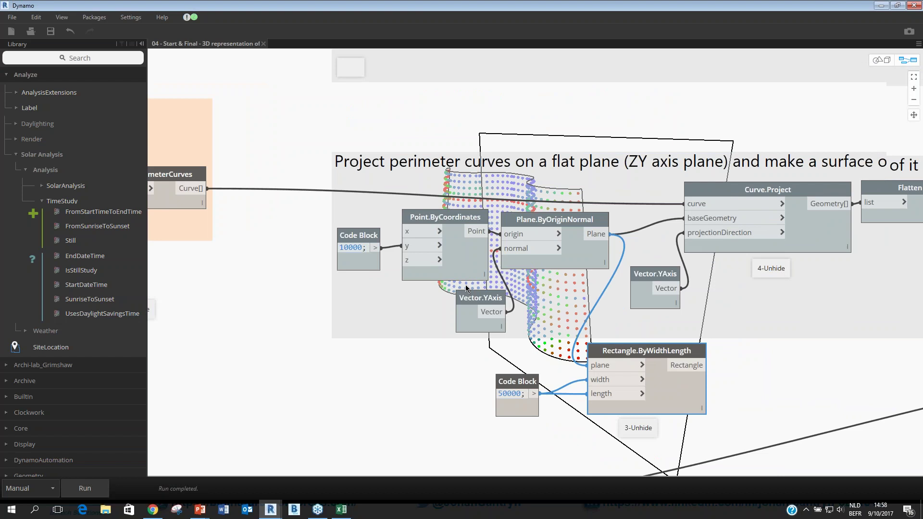
{"action": "scroll", "coordinate": [623, 236], "scroll_direction": "down", "scroll_amount": 3}
{"action": "scroll", "coordinate": [652, 275], "scroll_direction": "up", "scroll_amount": 5}
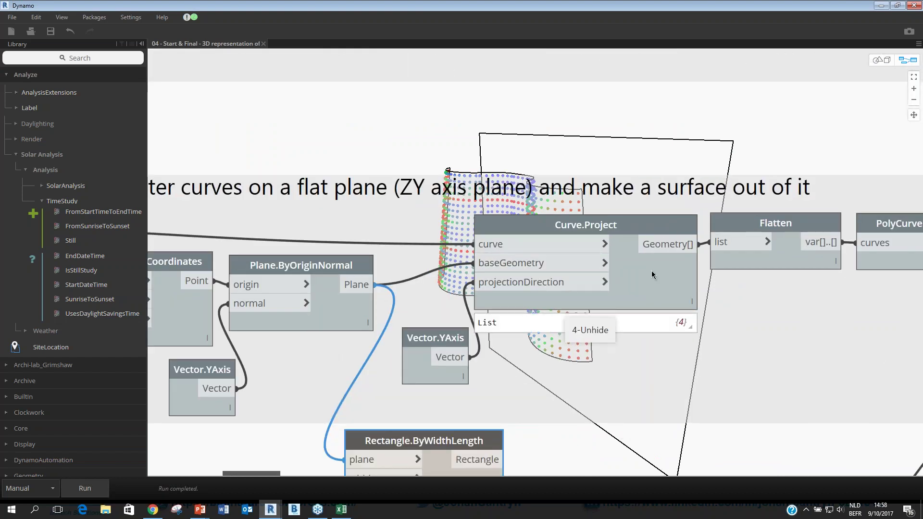
{"action": "scroll", "coordinate": [651, 270], "scroll_direction": "down", "scroll_amount": 3}
{"action": "scroll", "coordinate": [642, 275], "scroll_direction": "up", "scroll_amount": 1}
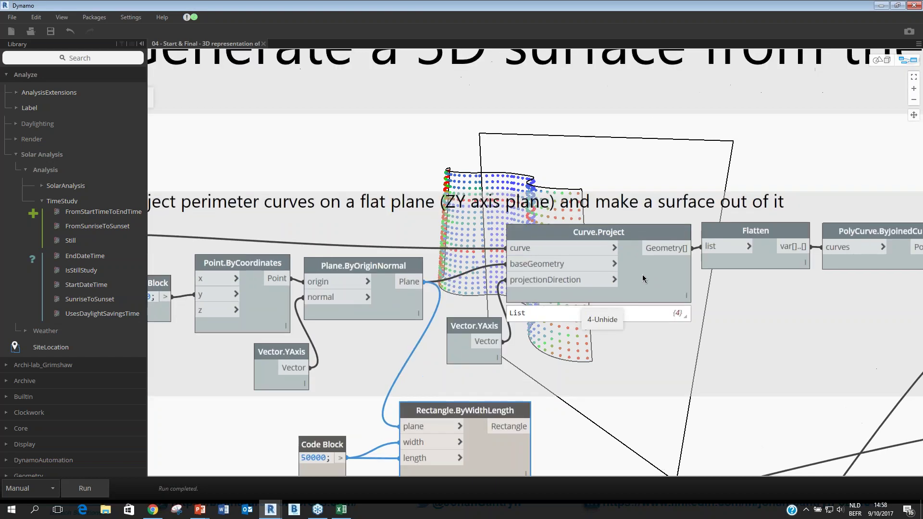
{"action": "scroll", "coordinate": [509, 247], "scroll_direction": "down", "scroll_amount": 2}
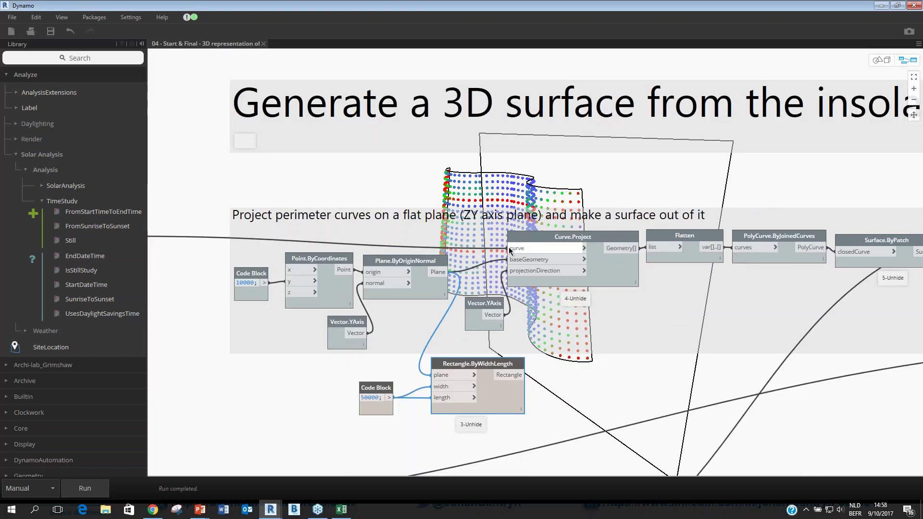
{"action": "scroll", "coordinate": [509, 250], "scroll_direction": "up", "scroll_amount": 1}
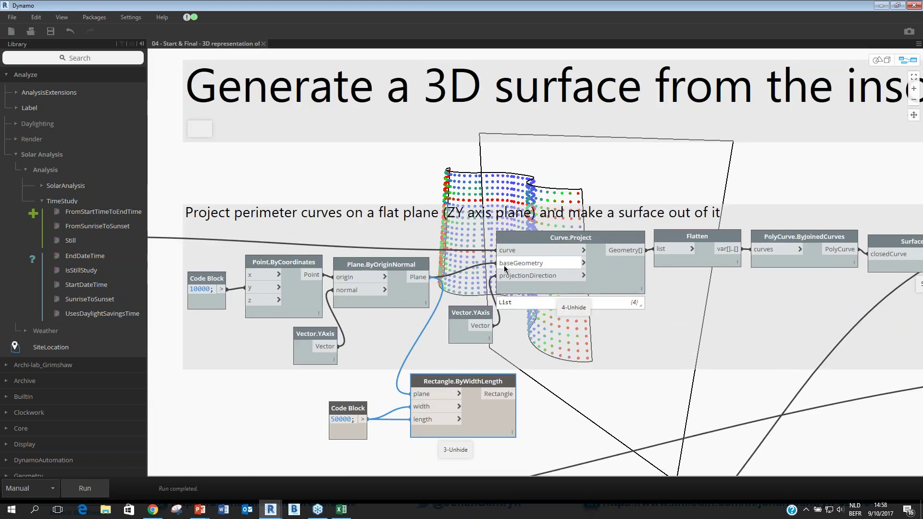
{"action": "scroll", "coordinate": [505, 270], "scroll_direction": "up", "scroll_amount": 2}
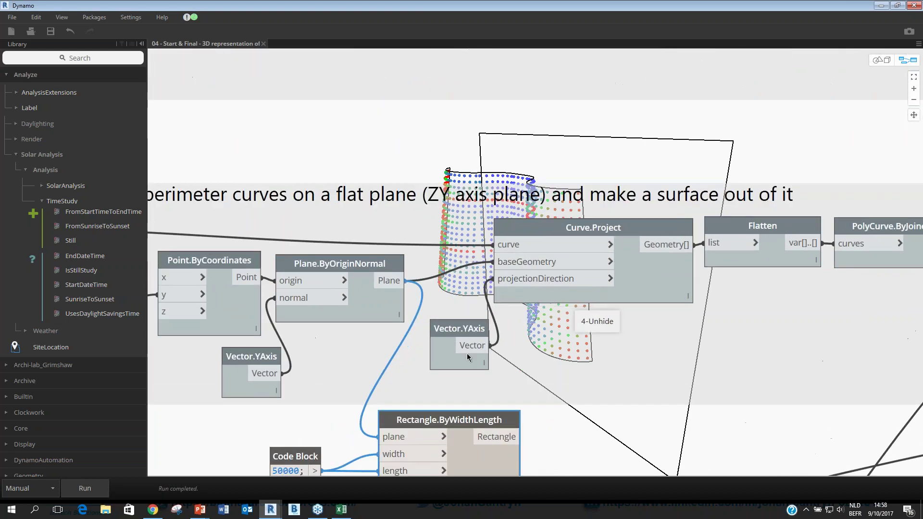
{"action": "mouse_move", "coordinate": [469, 356]}
Turn on the Curve.Project preview and inspect the projected perimeter curves on the flat plane in 3D.
{"action": "right_click", "coordinate": [656, 272]}
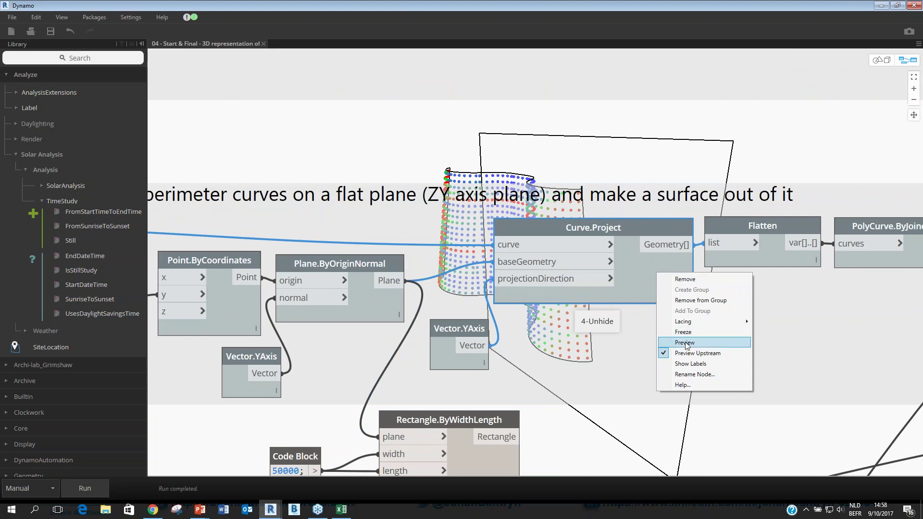
{"action": "left_click", "coordinate": [697, 342]}
{"action": "left_click", "coordinate": [664, 354]}
{"action": "key", "text": "ctrl+b"}
{"action": "key", "text": "ctrl+b"}
{"action": "key", "text": "ctrl+b"}
{"action": "mouse_move", "coordinate": [665, 352]}
{"action": "right_mouse_down"}
{"action": "mouse_move", "coordinate": [711, 334]}
{"action": "mouse_move", "coordinate": [722, 349]}
{"action": "mouse_move", "coordinate": [639, 341]}
{"action": "mouse_move", "coordinate": [651, 344]}
{"action": "right_mouse_up"}
{"action": "key", "text": "ctrl+b"}
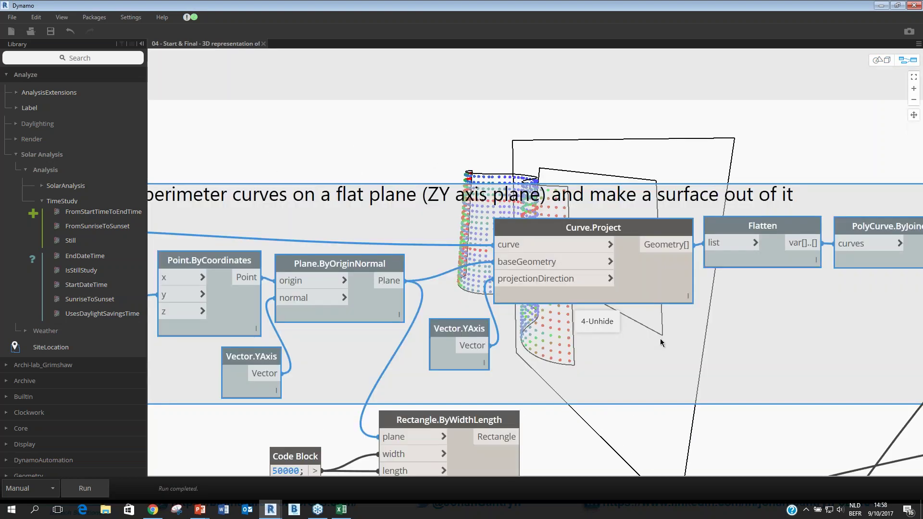
{"action": "key", "text": "ctrl+b"}
{"action": "key", "text": "ctrl+b"}
Turn on the Surface.ByPatch preview and inspect the flat surface in 3D beside the curved facade points.
{"action": "middle_click_drag", "start_coordinate": [595, 300], "coordinate": [455, 303]}
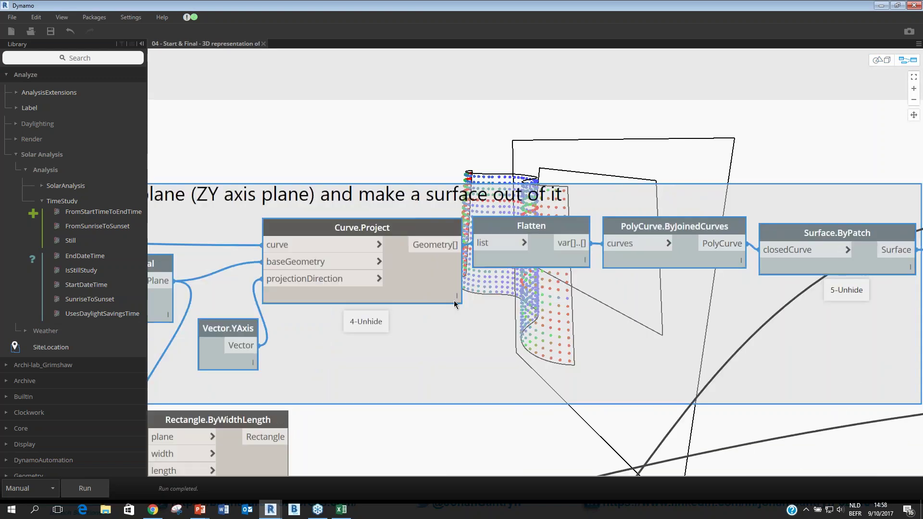
{"action": "middle_click_drag", "start_coordinate": [601, 289], "coordinate": [481, 312]}
{"action": "mouse_move", "coordinate": [729, 247]}
{"action": "left_mouse_down"}
{"action": "mouse_move", "coordinate": [740, 242]}
{"action": "mouse_move", "coordinate": [733, 252]}
{"action": "left_mouse_up"}
{"action": "right_click", "coordinate": [741, 289]}
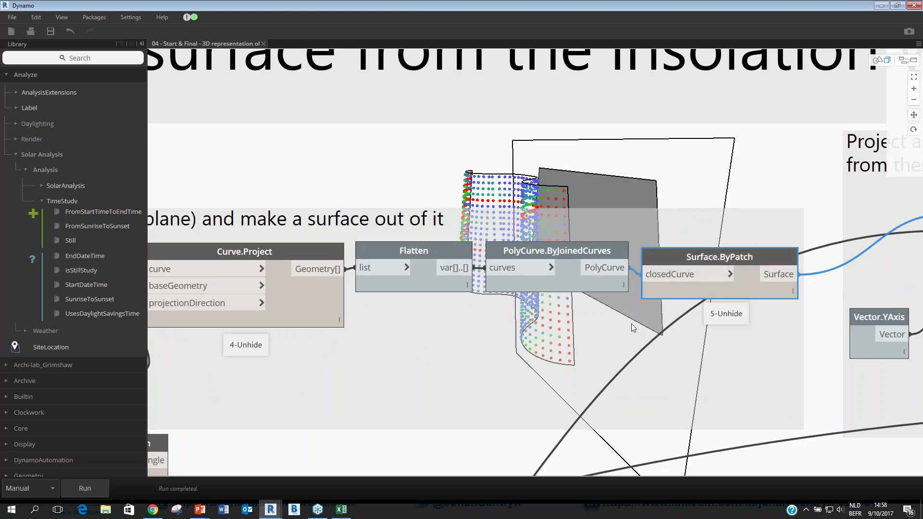
{"action": "key", "text": "ctrl+b"}
{"action": "right_click_drag", "start_coordinate": [636, 336], "coordinate": [673, 317]}
{"action": "scroll", "coordinate": [687, 338], "scroll_direction": "up", "scroll_amount": 1}
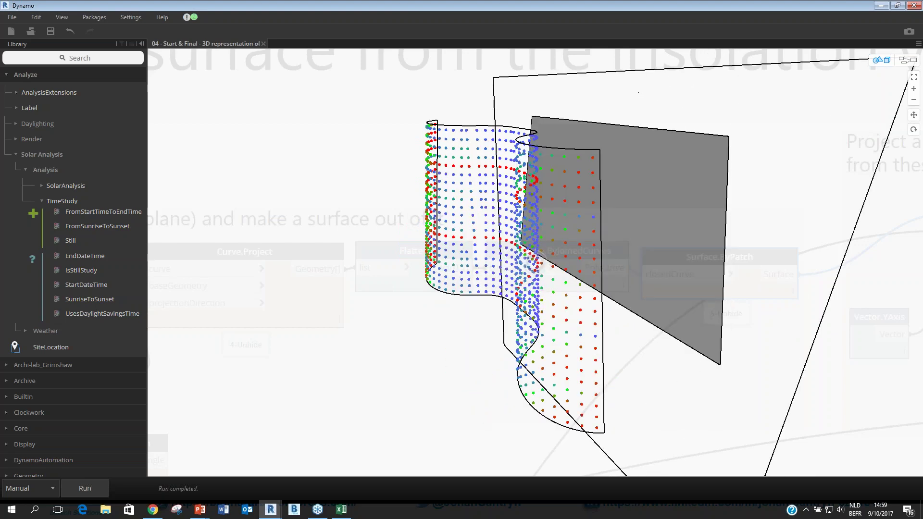
{"action": "key", "text": "ctrl+g"}
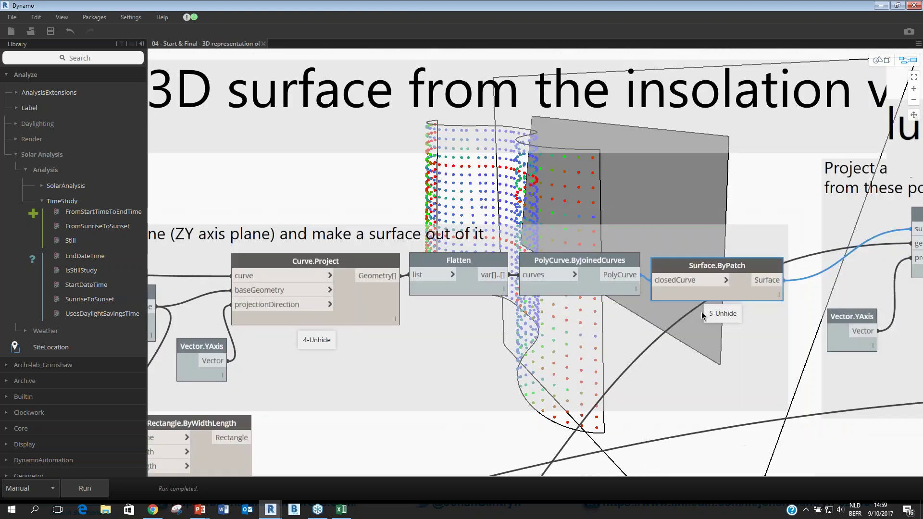
Select the Surface.ProjectInputOnto node in the point projection group and examine its inputs.
{"action": "scroll", "coordinate": [702, 316], "scroll_direction": "down", "scroll_amount": 6}
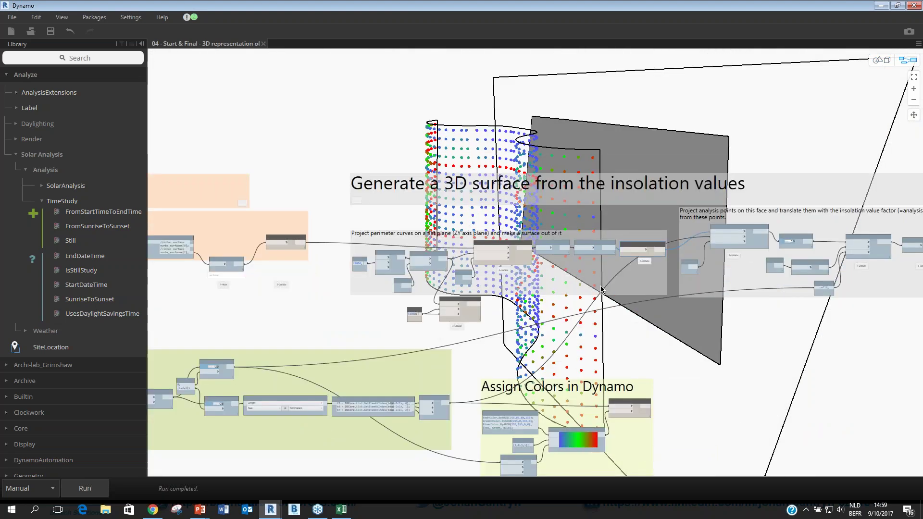
{"action": "scroll", "coordinate": [669, 287], "scroll_direction": "up", "scroll_amount": 3}
{"action": "middle_click_drag", "start_coordinate": [668, 287], "coordinate": [613, 323]}
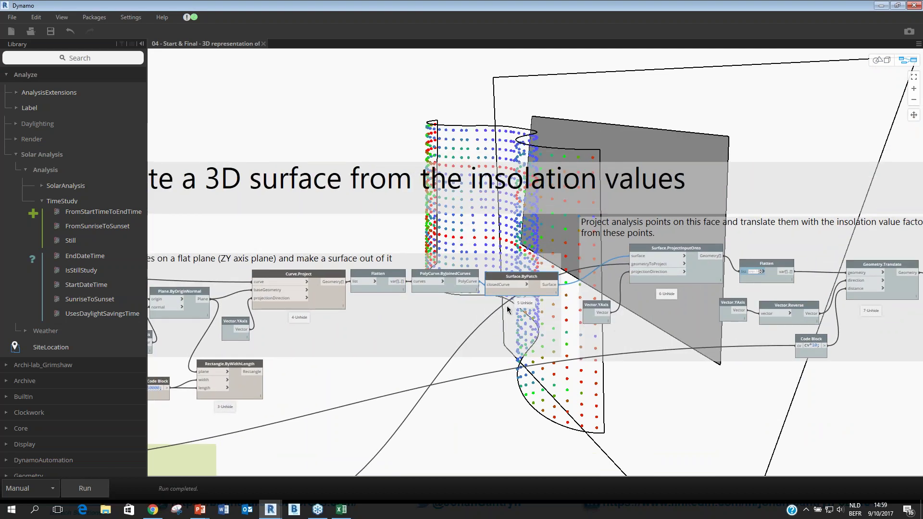
{"action": "scroll", "coordinate": [588, 321], "scroll_direction": "up", "scroll_amount": 2}
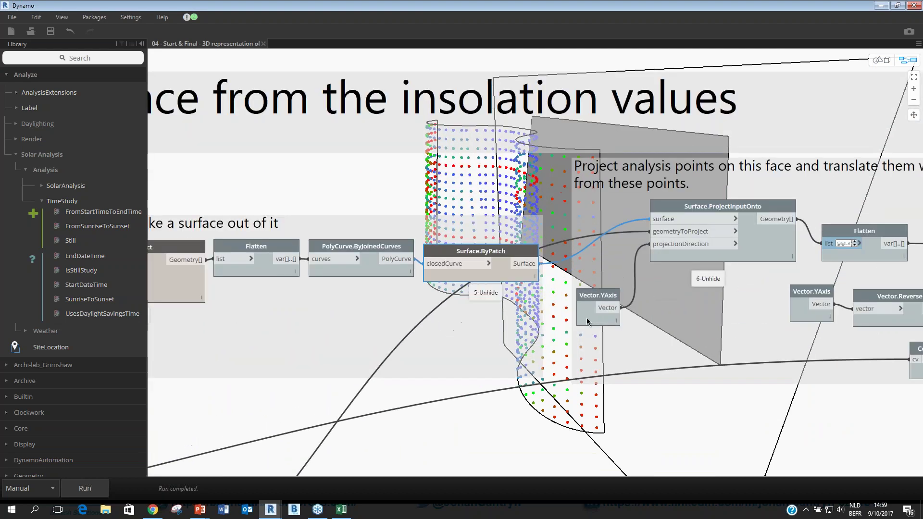
{"action": "middle_click_drag", "start_coordinate": [689, 214], "coordinate": [678, 229]}
{"action": "left_click", "coordinate": [680, 232]}
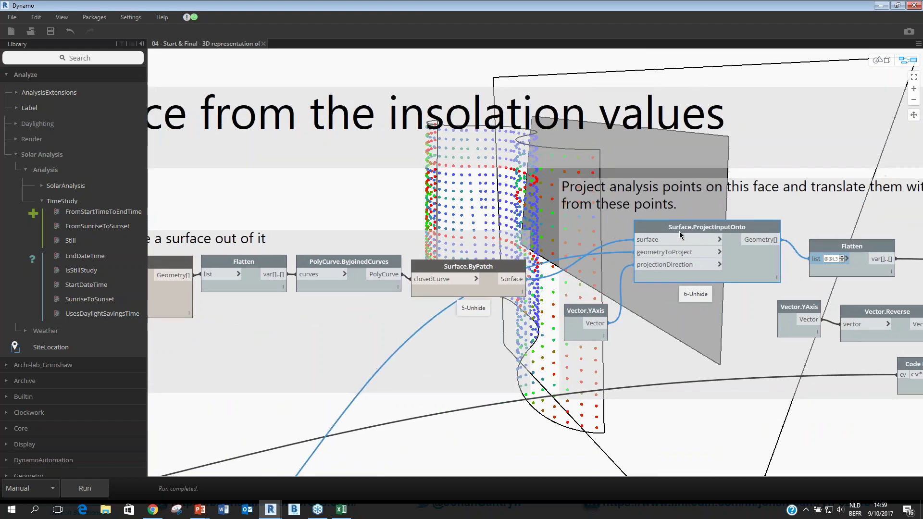
{"action": "scroll", "coordinate": [682, 229], "scroll_direction": "up", "scroll_amount": 2}
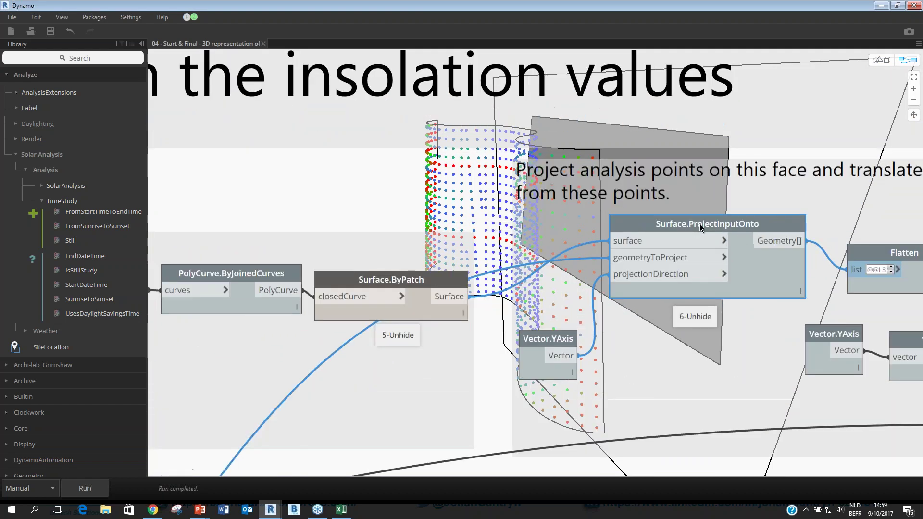
Examine the surface, geometryToProject and projectionDirection inputs of the Surface.ProjectInputOnto node and the nodes that feed them.
{"action": "scroll", "coordinate": [700, 228], "scroll_direction": "up", "scroll_amount": 2}
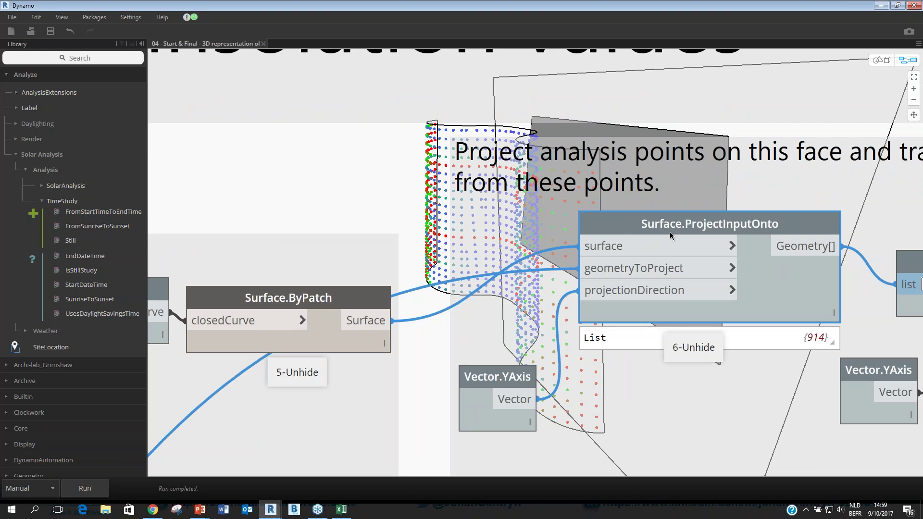
{"action": "scroll", "coordinate": [670, 232], "scroll_direction": "down", "scroll_amount": 2}
{"action": "scroll", "coordinate": [748, 230], "scroll_direction": "up", "scroll_amount": 2}
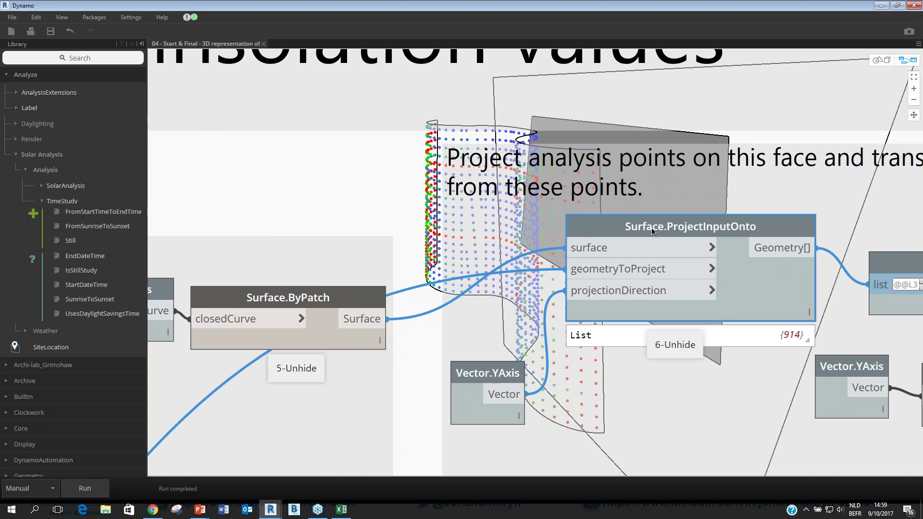
{"action": "scroll", "coordinate": [651, 227], "scroll_direction": "down", "scroll_amount": 3}
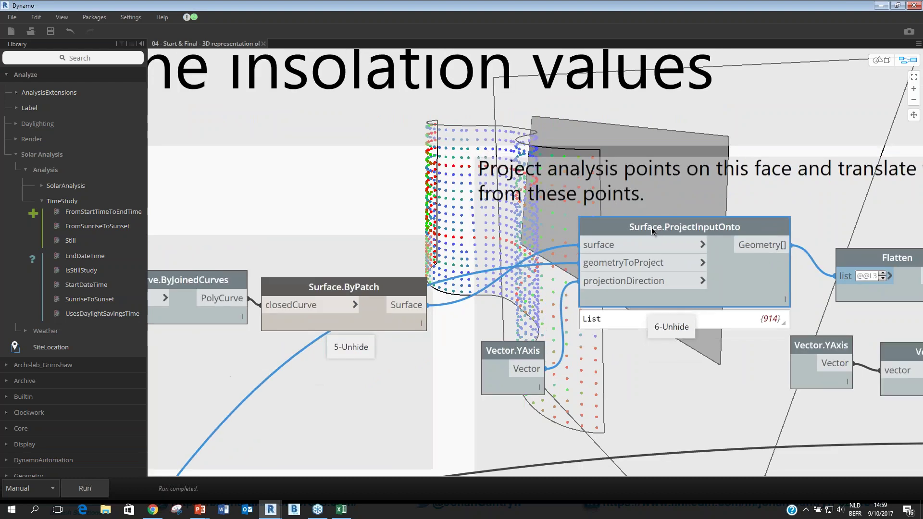
{"action": "left_click", "coordinate": [635, 244]}
{"action": "left_click", "coordinate": [636, 244]}
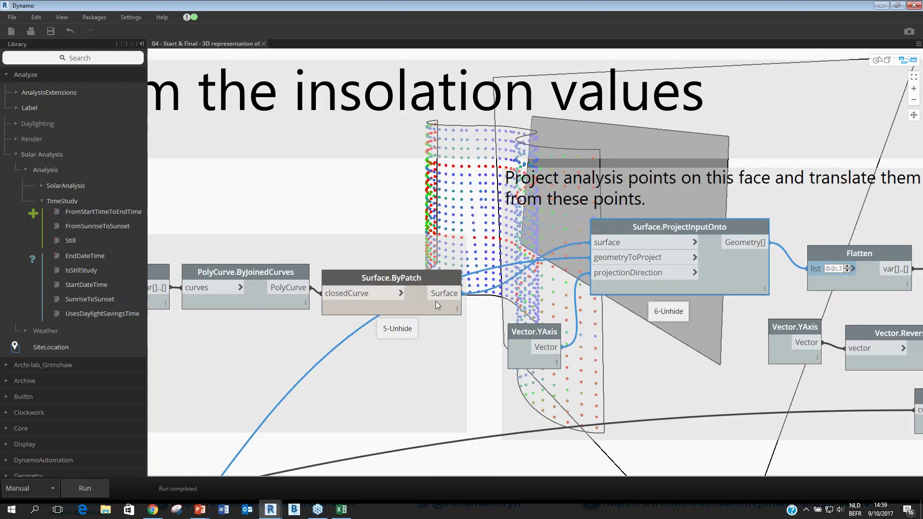
Highlight the patch surface by selecting the Surface.ByPatch node and inspect it in the 3D preview.
{"action": "left_click", "coordinate": [436, 281]}
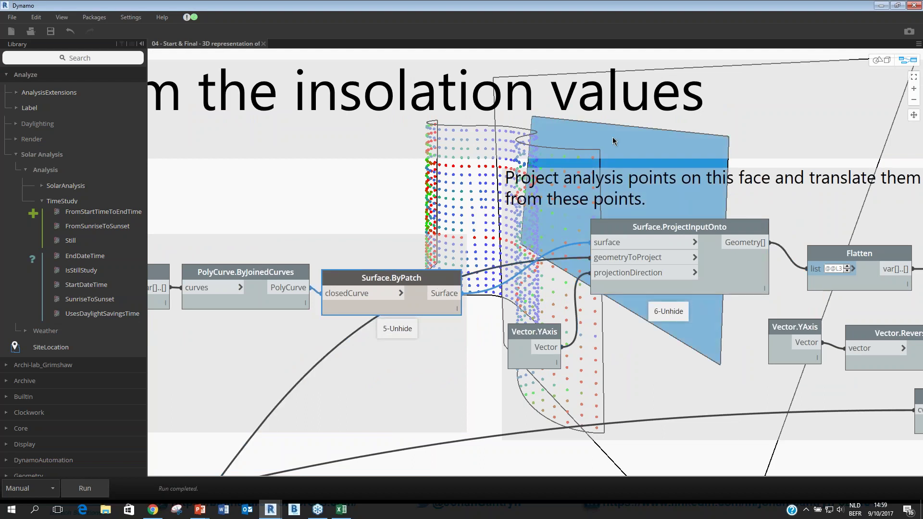
{"action": "key", "text": "ctrl+b"}
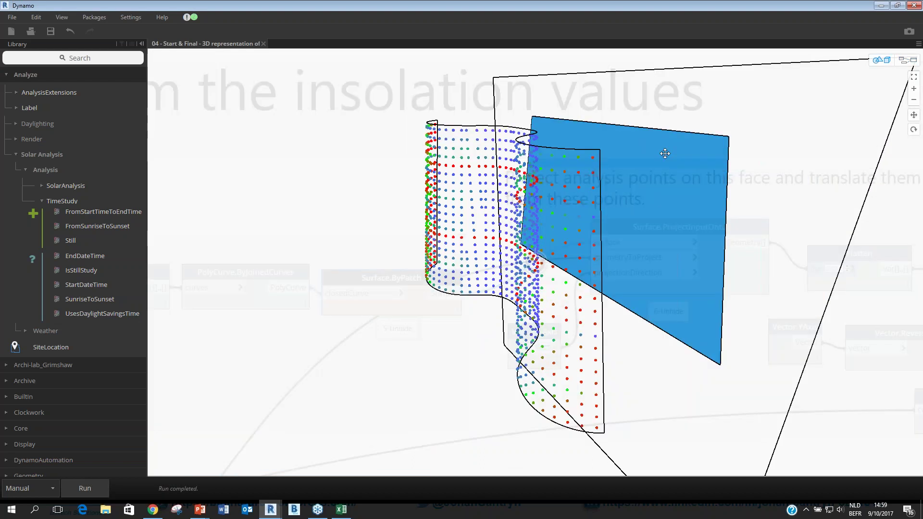
{"action": "right_click_drag", "start_coordinate": [665, 153], "coordinate": [669, 154]}
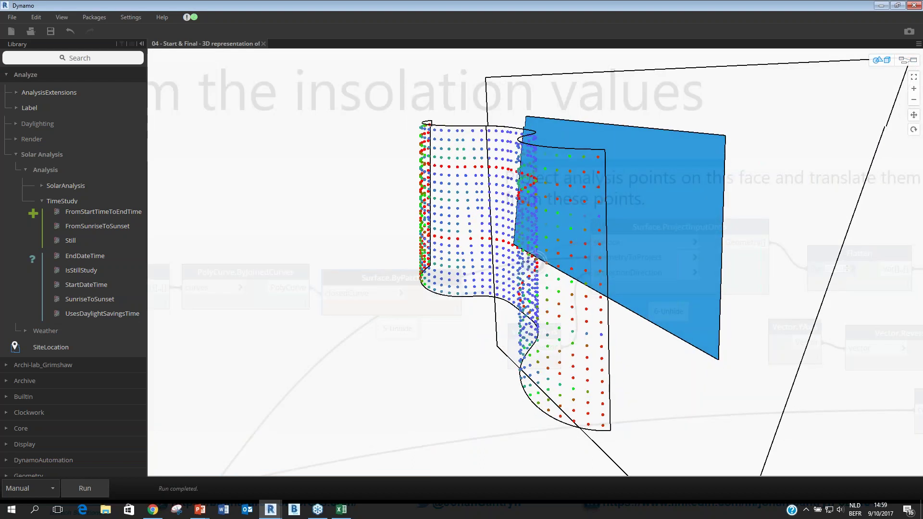
{"action": "key", "text": "ctrl+b"}
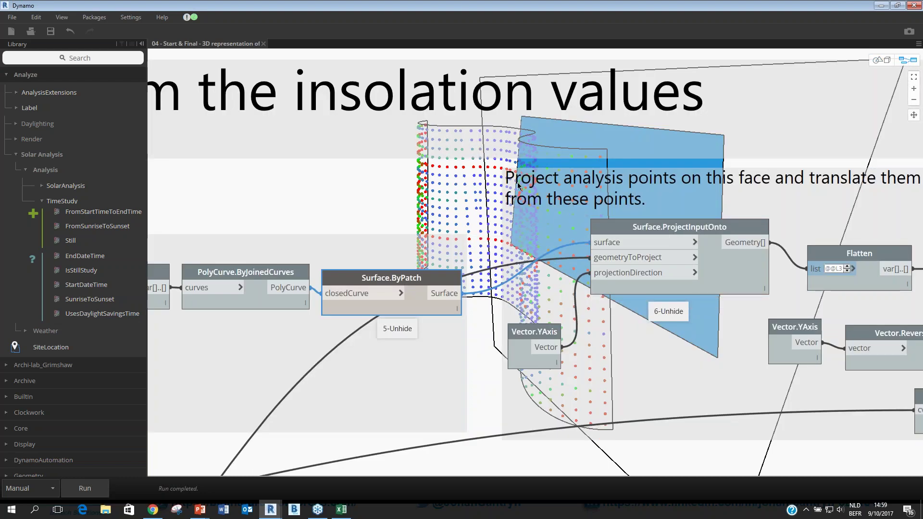
Turn on the Surface.ProjectInputOnto preview and inspect the analysis points projected onto the flat surface in 3D.
{"action": "mouse_move", "coordinate": [722, 272]}
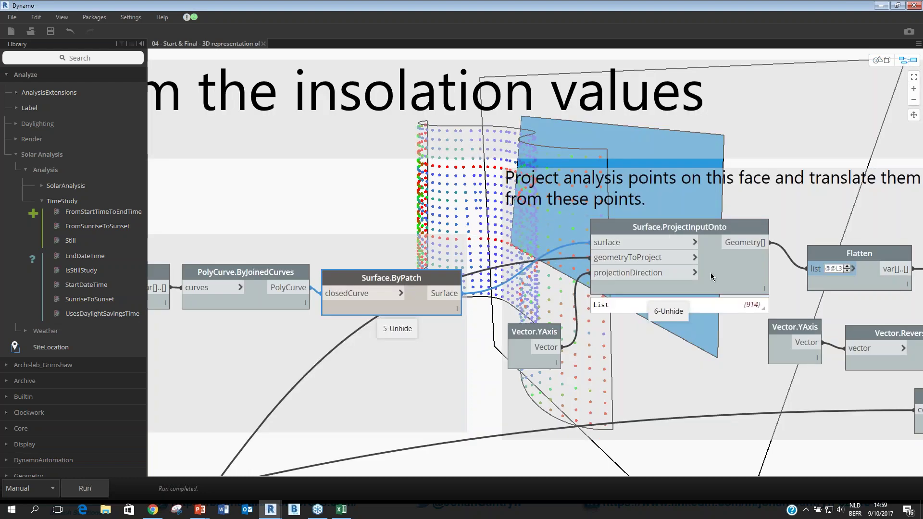
{"action": "middle_click_drag", "start_coordinate": [711, 274], "coordinate": [666, 272]}
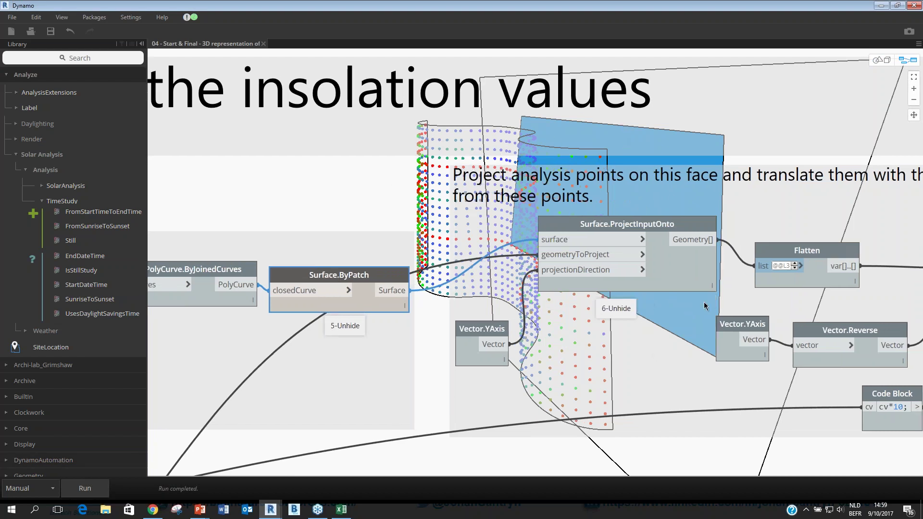
{"action": "middle_click_drag", "start_coordinate": [635, 303], "coordinate": [500, 292]}
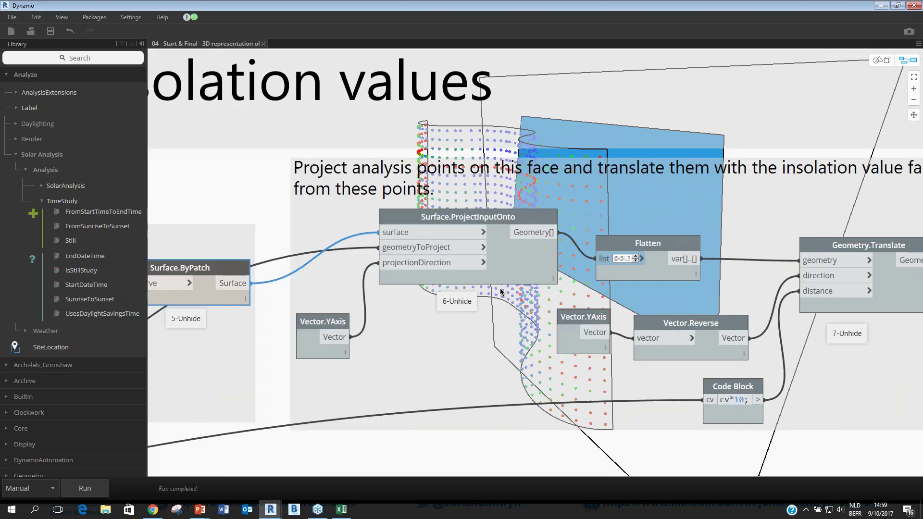
{"action": "scroll", "coordinate": [500, 292], "scroll_direction": "down", "scroll_amount": 3}
{"action": "scroll", "coordinate": [483, 266], "scroll_direction": "up", "scroll_amount": 4}
{"action": "right_click", "coordinate": [505, 250]}
{"action": "left_click", "coordinate": [531, 284]}
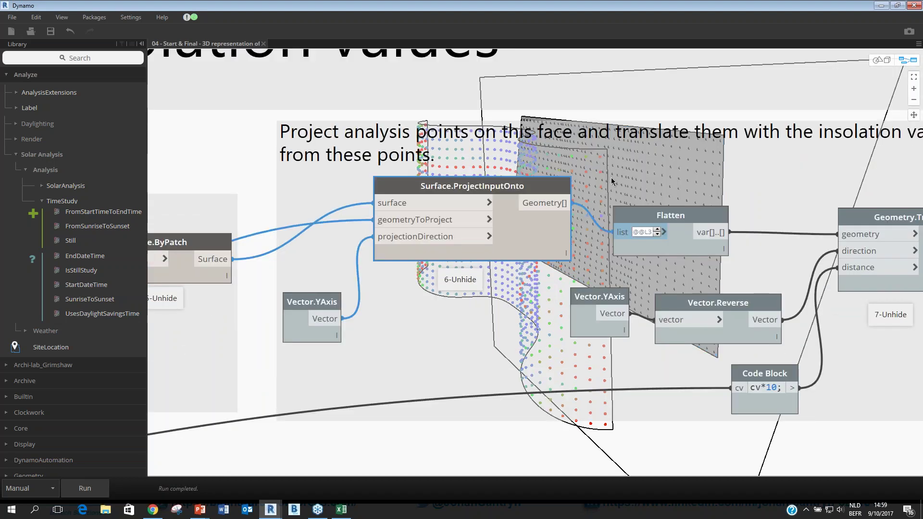
{"action": "key", "text": "ctrl+b"}
{"action": "mouse_move", "coordinate": [612, 182]}
{"action": "right_mouse_down"}
{"action": "mouse_move", "coordinate": [656, 180]}
{"action": "mouse_move", "coordinate": [661, 159]}
{"action": "mouse_move", "coordinate": [634, 185]}
{"action": "mouse_move", "coordinate": [698, 201]}
{"action": "right_mouse_up"}
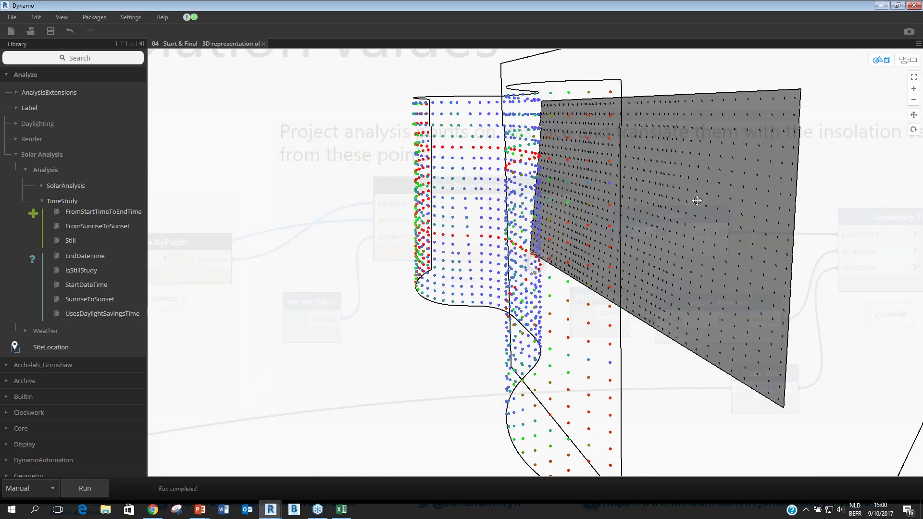
{"action": "key", "text": "ctrl+b"}
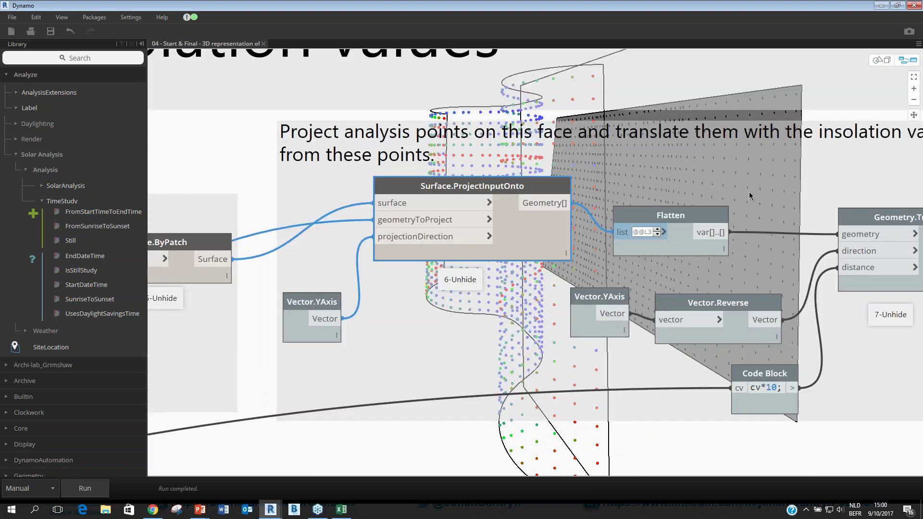
Trace the insolation value wire from Geometry.Translate back to List.GetItemAtIndex and examine the index 0 in its Code Block.
{"action": "scroll", "coordinate": [677, 220], "scroll_direction": "up", "scroll_amount": 2}
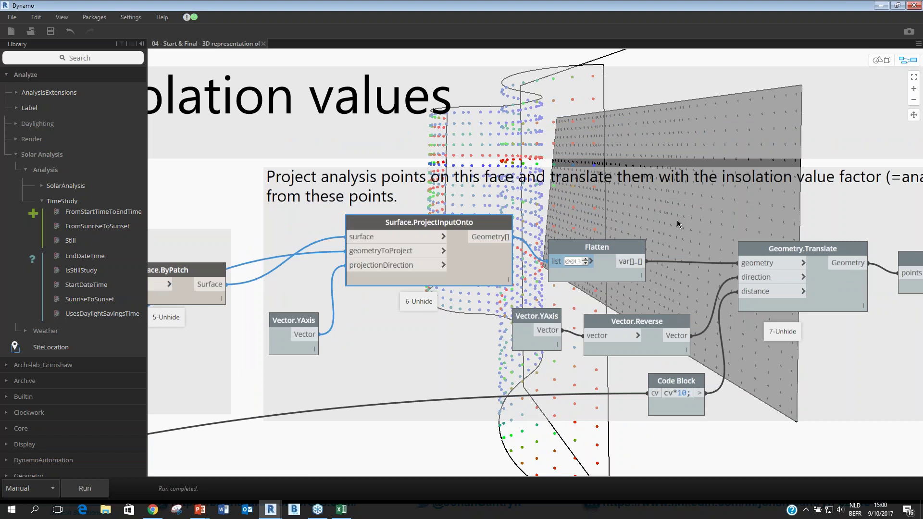
{"action": "middle_click_drag", "start_coordinate": [677, 220], "coordinate": [609, 218]}
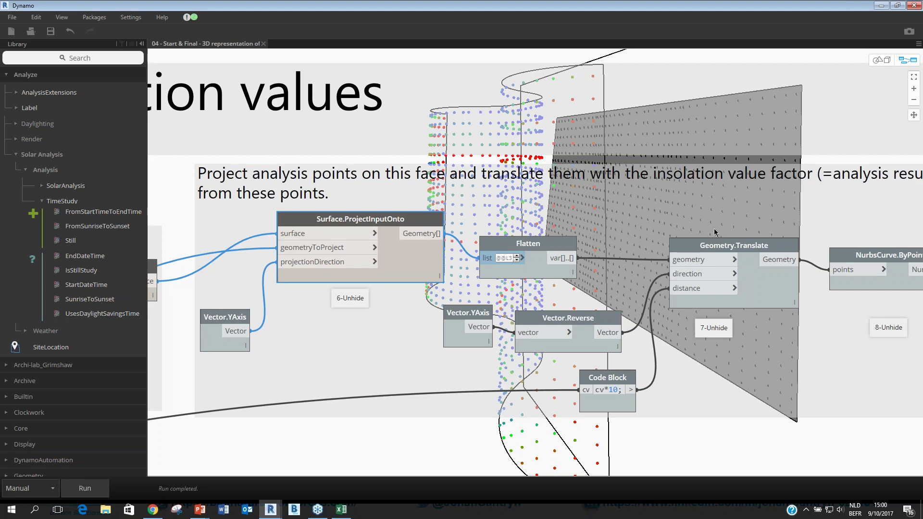
{"action": "scroll", "coordinate": [774, 310], "scroll_direction": "down", "scroll_amount": 1}
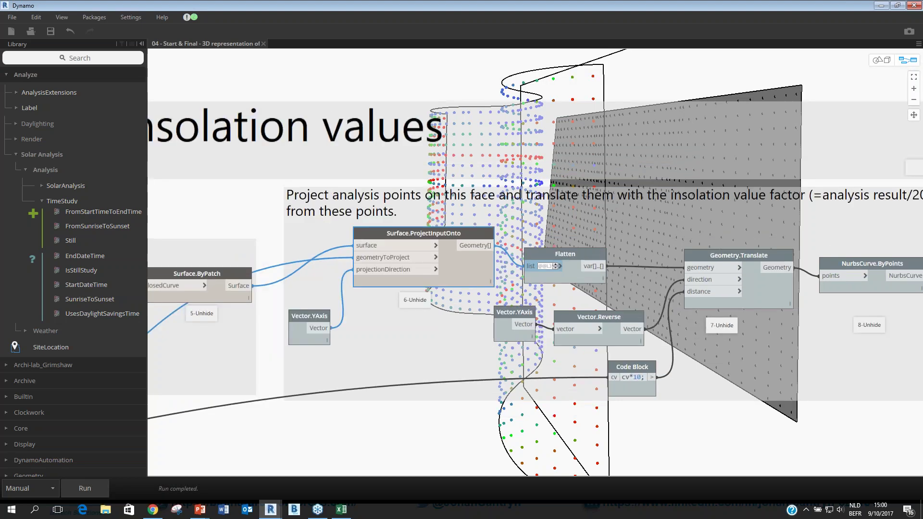
{"action": "scroll", "coordinate": [745, 312], "scroll_direction": "down", "scroll_amount": 4}
{"action": "scroll", "coordinate": [448, 356], "scroll_direction": "up", "scroll_amount": 2}
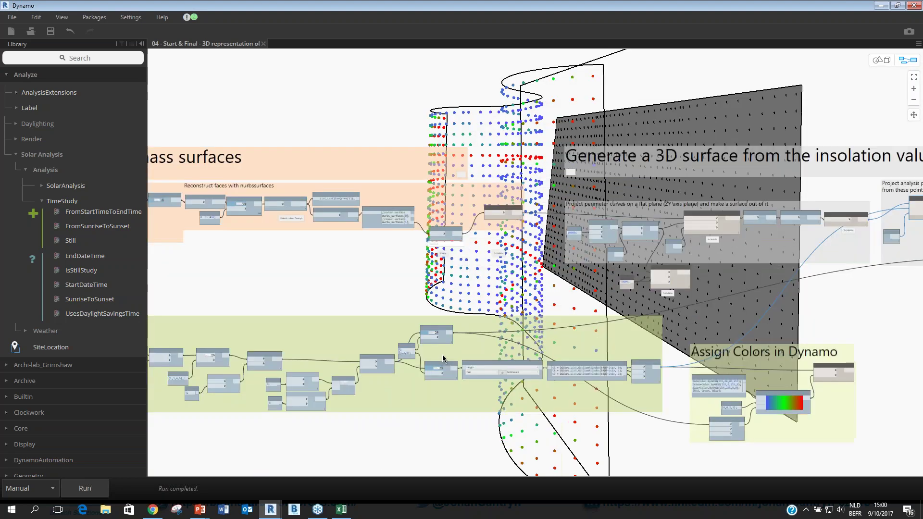
{"action": "scroll", "coordinate": [443, 359], "scroll_direction": "up", "scroll_amount": 3}
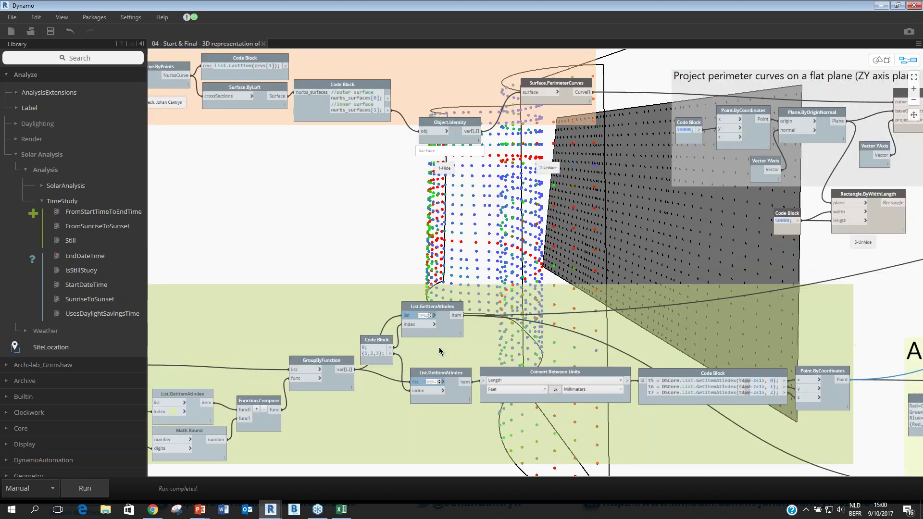
{"action": "scroll", "coordinate": [440, 351], "scroll_direction": "up", "scroll_amount": 4}
{"action": "mouse_move", "coordinate": [421, 328]}
{"action": "left_click_drag", "start_coordinate": [419, 324], "coordinate": [406, 324]}
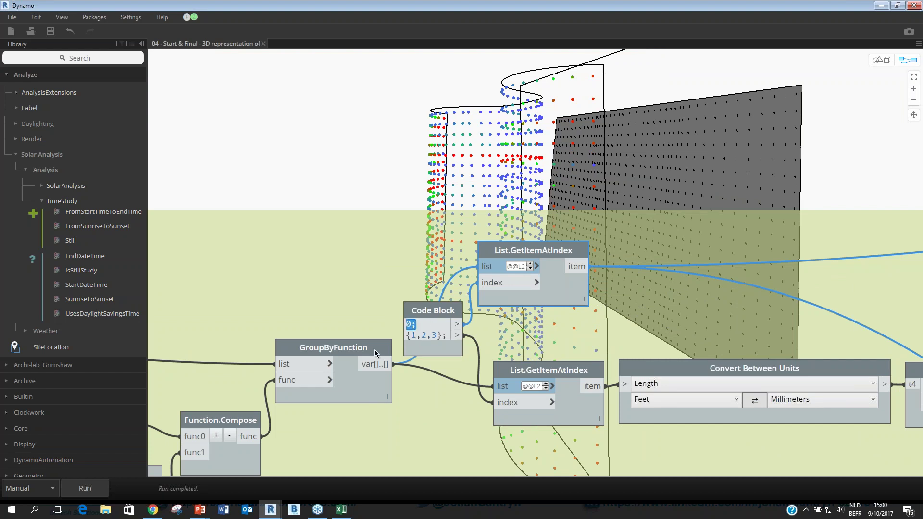
Switch to the Revit Solar Analysis.xlsx workbook in Excel, then return to Dynamo and point out the index 0 in the Code Block.
{"action": "left_click", "coordinate": [342, 510]}
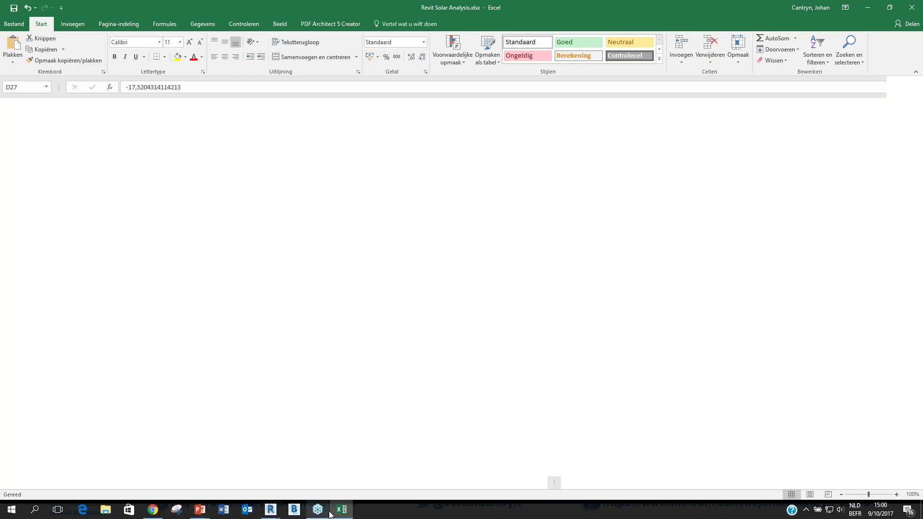
{"action": "left_click", "coordinate": [273, 511]}
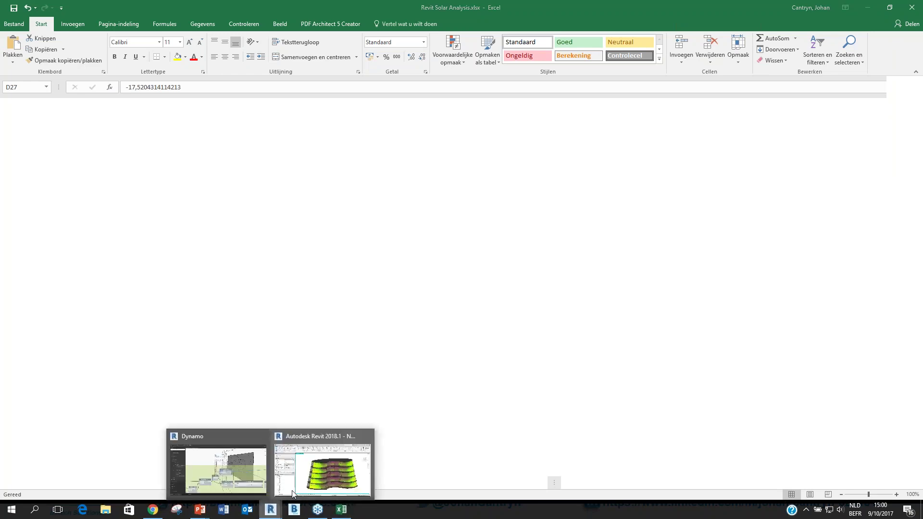
{"action": "left_click", "coordinate": [218, 470]}
{"action": "double_click", "coordinate": [408, 326]}
{"action": "left_click", "coordinate": [607, 175]}
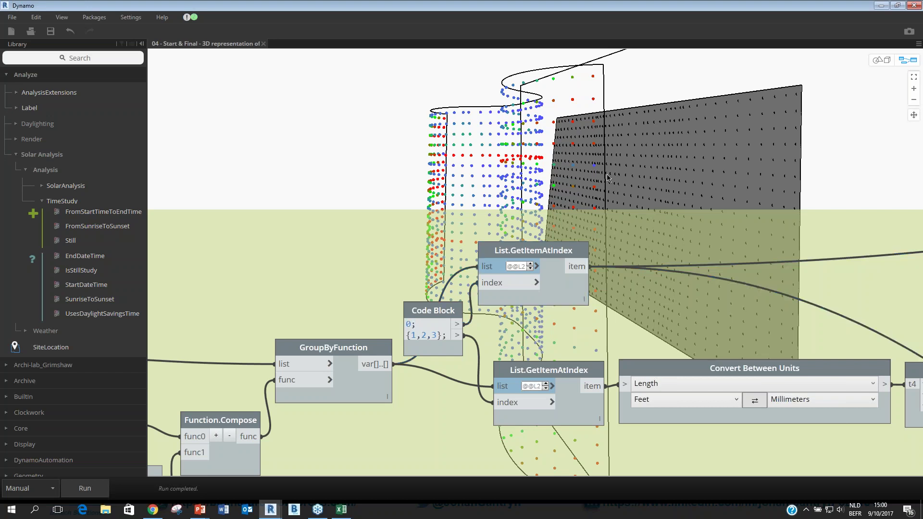
Examine the Geometry.Translate node with its cv*10 Code Block distance and Vector.Reverse direction in the point projection group.
{"action": "scroll", "coordinate": [607, 174], "scroll_direction": "down", "scroll_amount": 3}
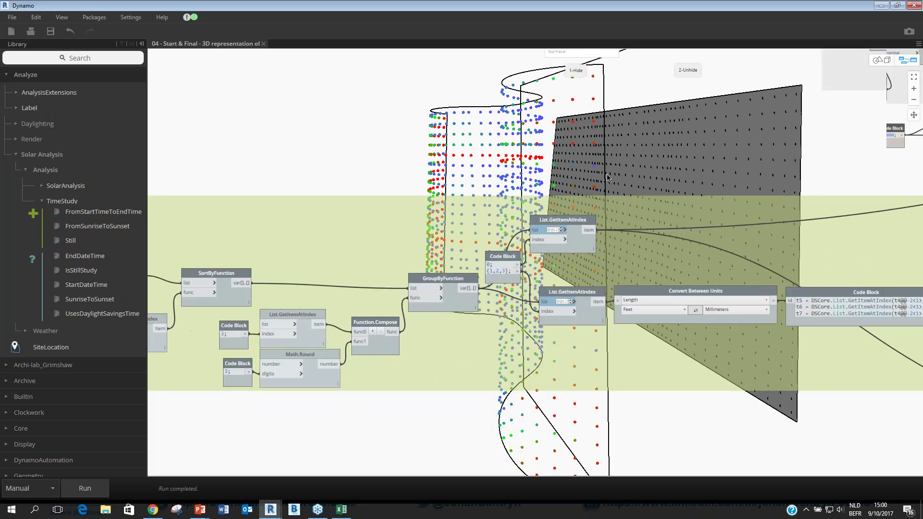
{"action": "scroll", "coordinate": [607, 174], "scroll_direction": "down", "scroll_amount": 5}
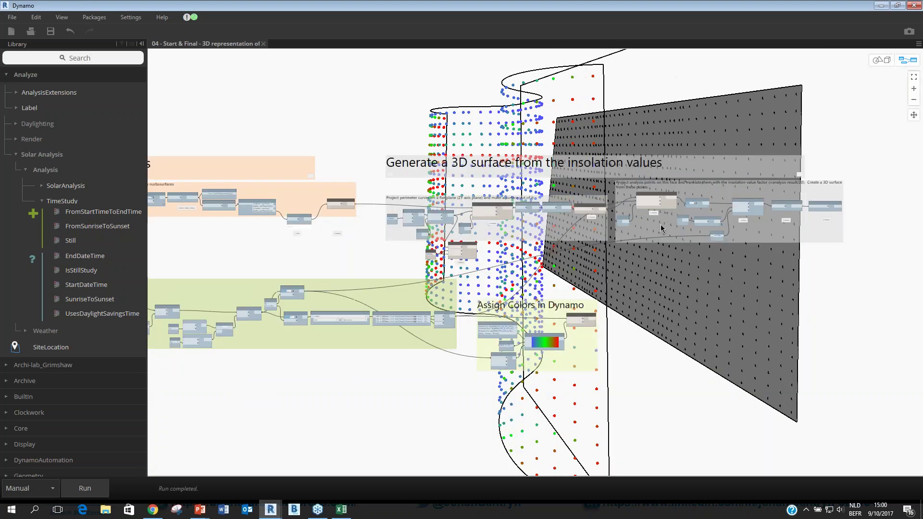
{"action": "scroll", "coordinate": [661, 228], "scroll_direction": "up", "scroll_amount": 2}
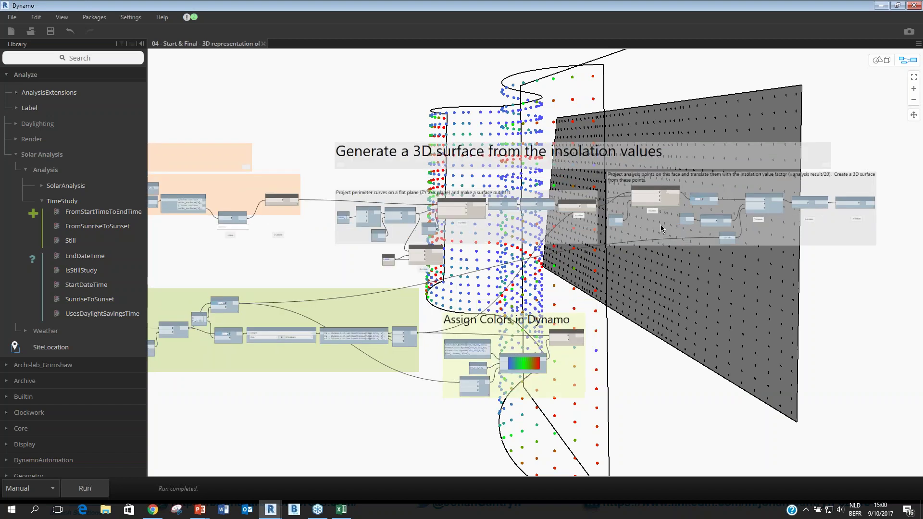
{"action": "scroll", "coordinate": [748, 157], "scroll_direction": "up", "scroll_amount": 8}
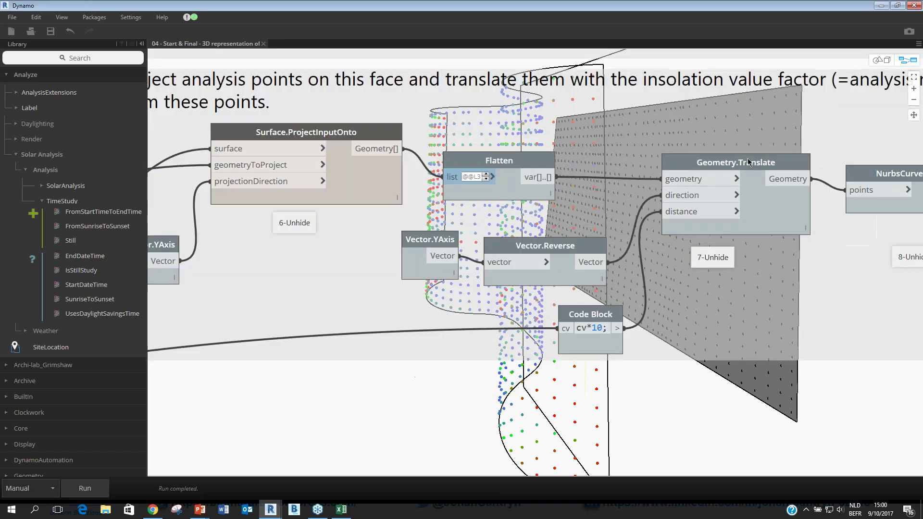
{"action": "middle_click_drag", "start_coordinate": [748, 157], "coordinate": [716, 183]}
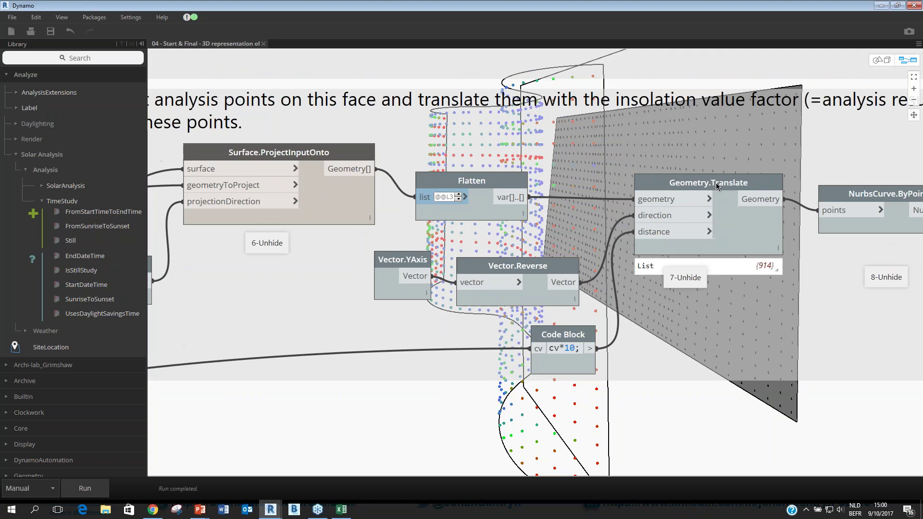
{"action": "double_click", "coordinate": [576, 348]}
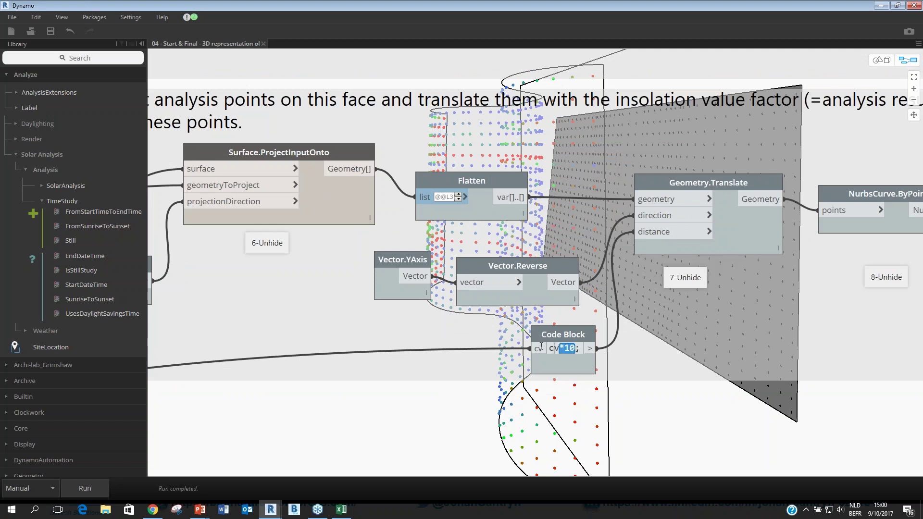
{"action": "left_click_drag", "start_coordinate": [576, 348], "coordinate": [539, 342]}
{"action": "left_click_drag", "start_coordinate": [511, 269], "coordinate": [513, 266]}
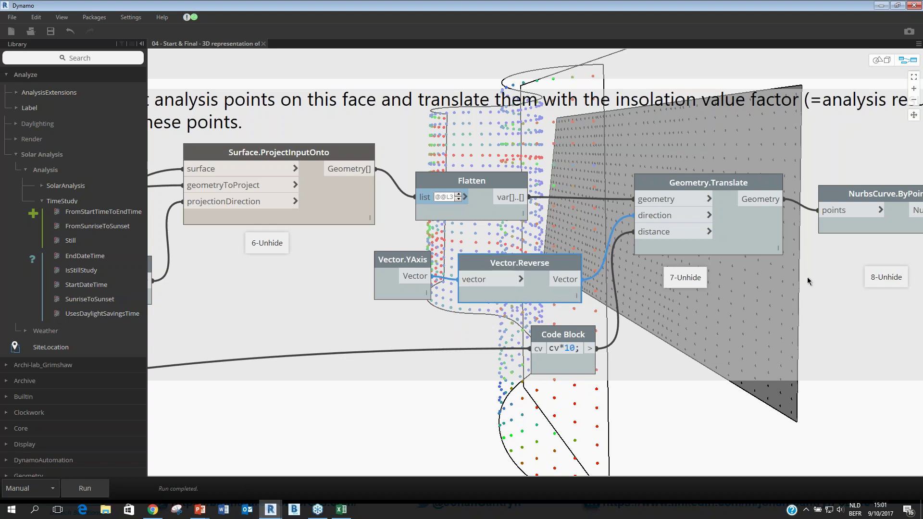
Turn on the Geometry.Translate preview, turn off the Surface.ProjectInputOnto preview, and inspect the translated points in 3D.
{"action": "right_click", "coordinate": [752, 238]}
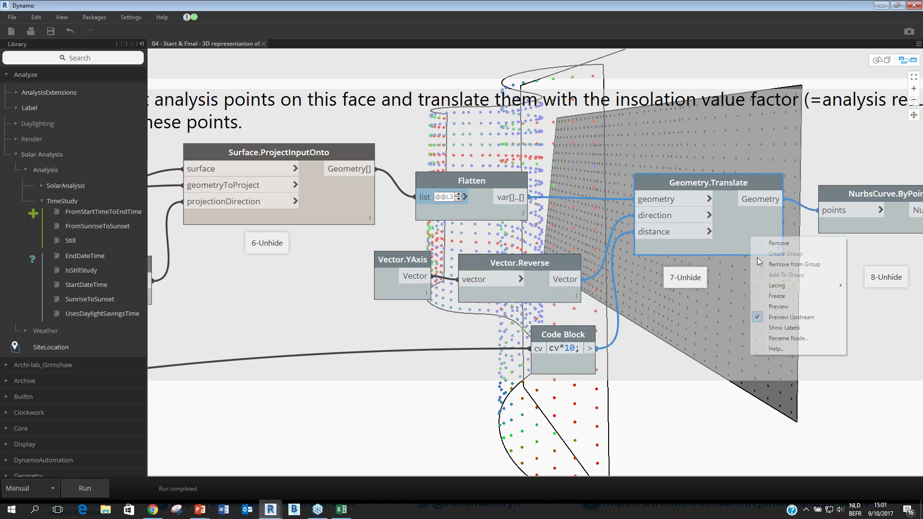
{"action": "left_click", "coordinate": [774, 307]}
{"action": "right_click", "coordinate": [321, 193]}
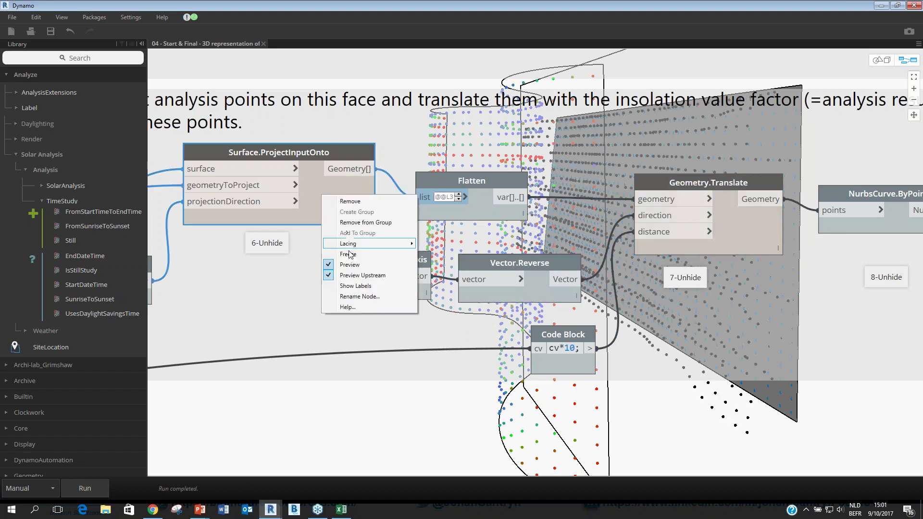
{"action": "left_click", "coordinate": [351, 265]}
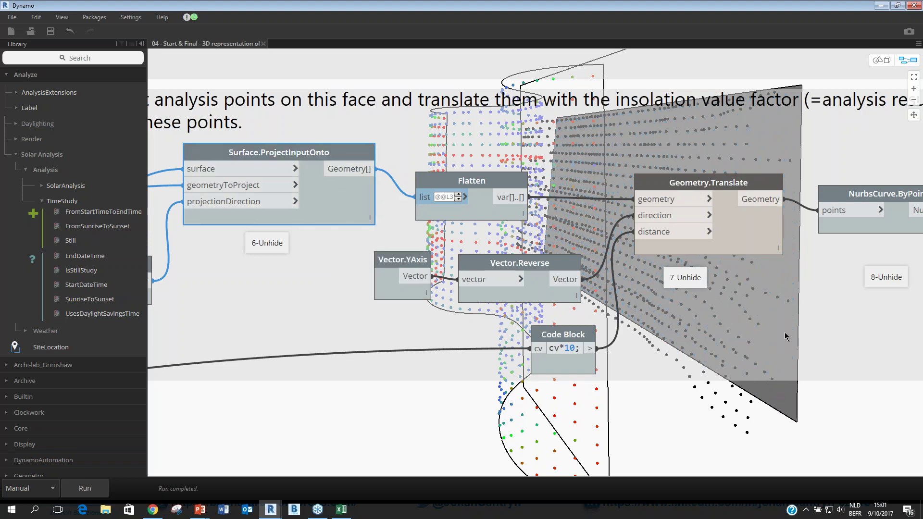
{"action": "key", "text": "ctrl+b"}
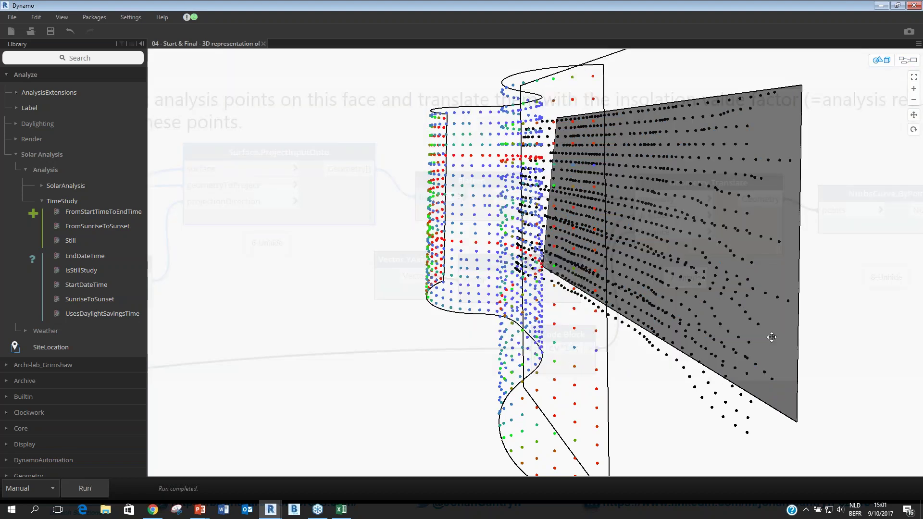
{"action": "mouse_move", "coordinate": [772, 337]}
{"action": "right_mouse_down"}
{"action": "mouse_move", "coordinate": [758, 335]}
{"action": "mouse_move", "coordinate": [783, 339]}
{"action": "right_mouse_up"}
{"action": "key", "text": "ctrl+b"}
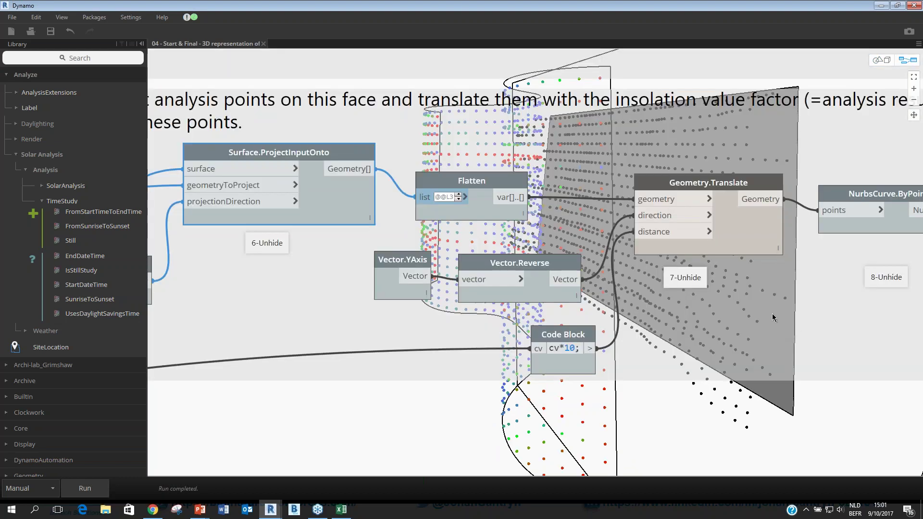
Turn on the NurbsCurve.ByPoints preview, turn off the Geometry.Translate preview, and inspect the curves in 3D.
{"action": "middle_click_drag", "start_coordinate": [772, 313], "coordinate": [537, 273]}
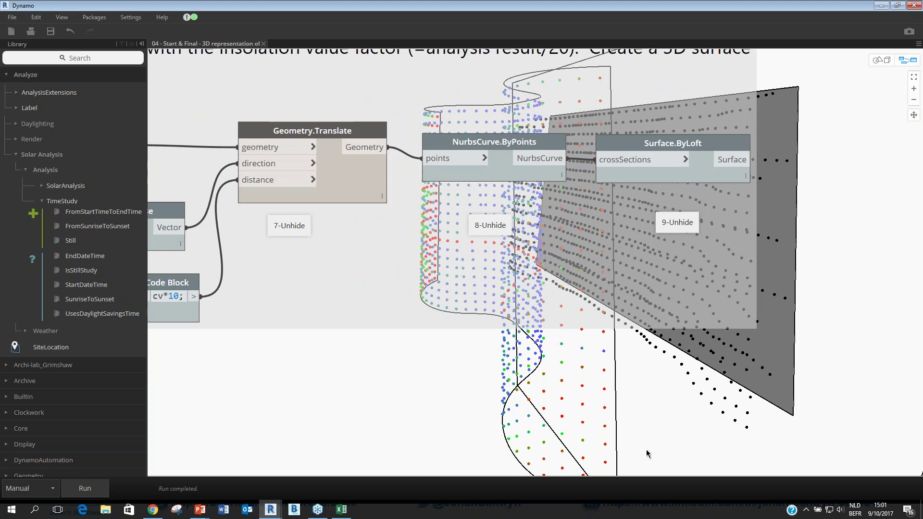
{"action": "right_click", "coordinate": [506, 173]}
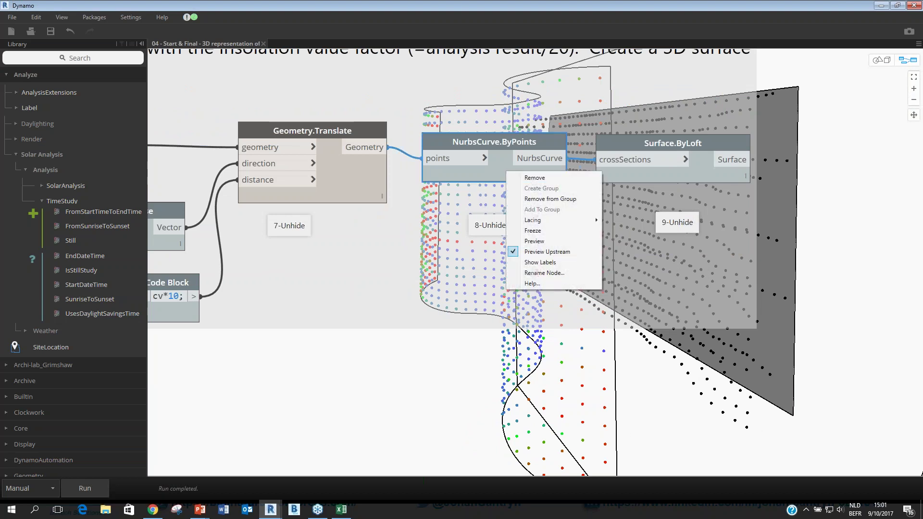
{"action": "left_click", "coordinate": [336, 176]}
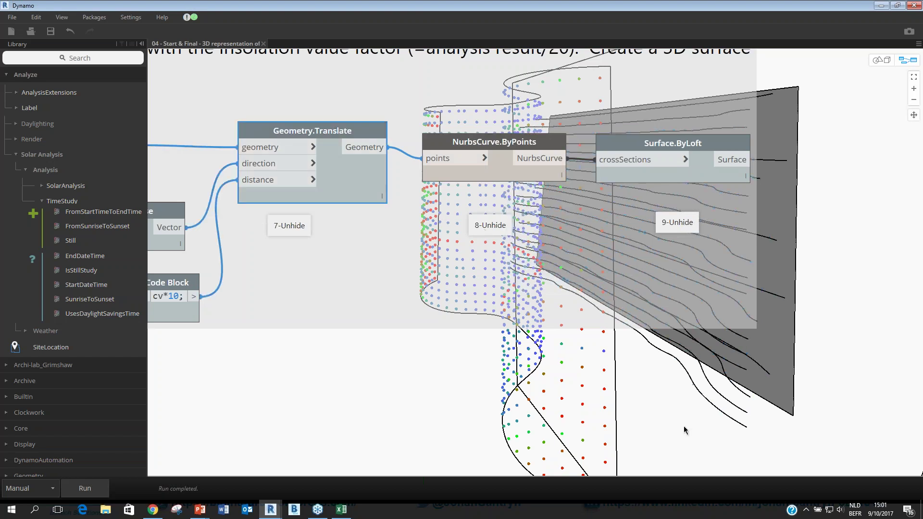
{"action": "key", "text": "ctrl+b"}
{"action": "right_click_drag", "start_coordinate": [711, 421], "coordinate": [715, 403]}
{"action": "key", "text": "ctrl+b"}
Turn on the Surface.ByLoft preview and inspect the lofted 3D surface from several angles.
{"action": "right_click", "coordinate": [693, 178]}
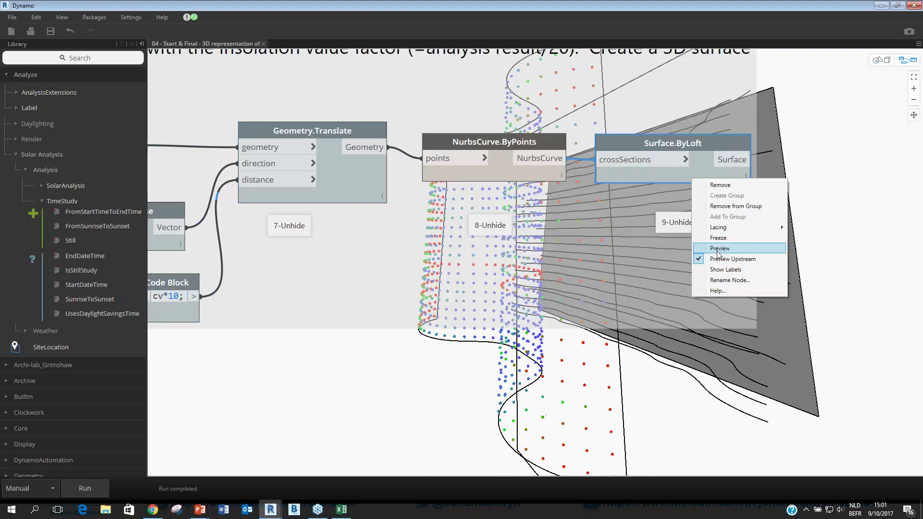
{"action": "left_click", "coordinate": [720, 249]}
{"action": "key", "text": "ctrl+b"}
{"action": "right_click_drag", "start_coordinate": [815, 307], "coordinate": [828, 324]}
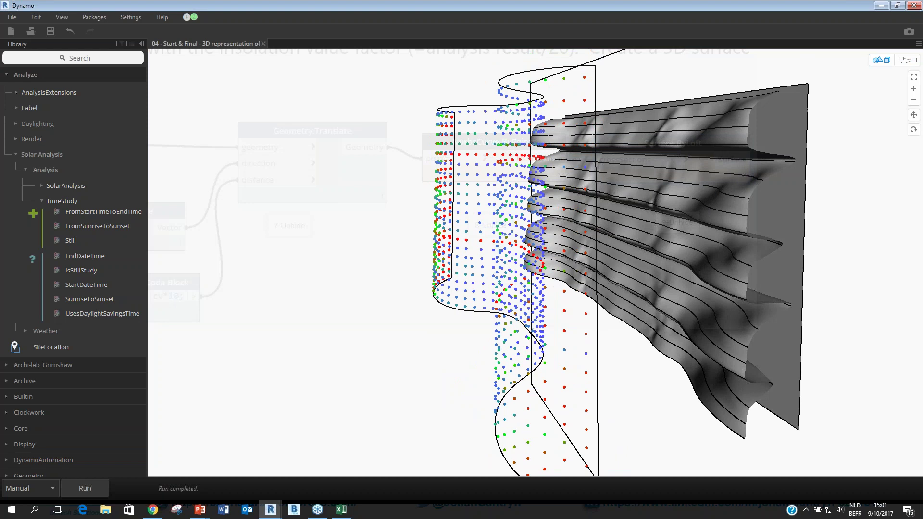
{"action": "key", "text": "ctrl+b"}
{"action": "middle_click_drag", "start_coordinate": [792, 216], "coordinate": [598, 242]}
{"action": "right_click_drag", "start_coordinate": [772, 186], "coordinate": [730, 128]}
{"action": "key", "text": "ctrl+b"}
{"action": "key", "text": "ctrl+b"}
{"action": "right_click_drag", "start_coordinate": [712, 171], "coordinate": [762, 168]}
{"action": "key", "text": "ctrl+b"}
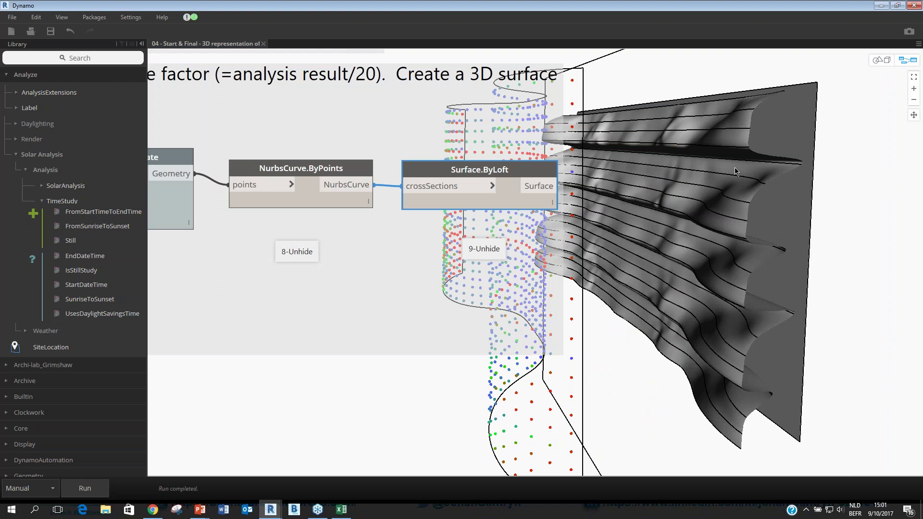
Switch to the running PowerPoint slide show and advance to the slide "Generate surfaces for low, medium, high values".
{"action": "left_click", "coordinate": [200, 510]}
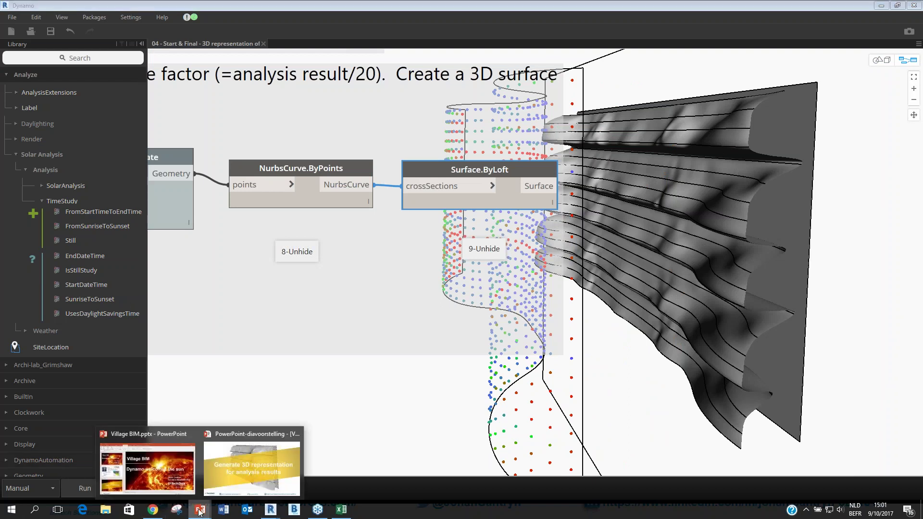
{"action": "left_click", "coordinate": [267, 459]}
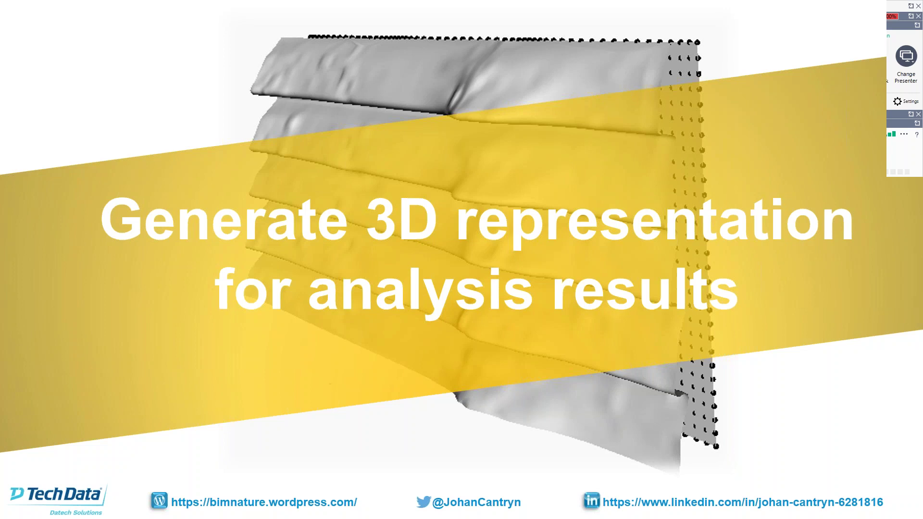
{"action": "key", "text": "Right"}
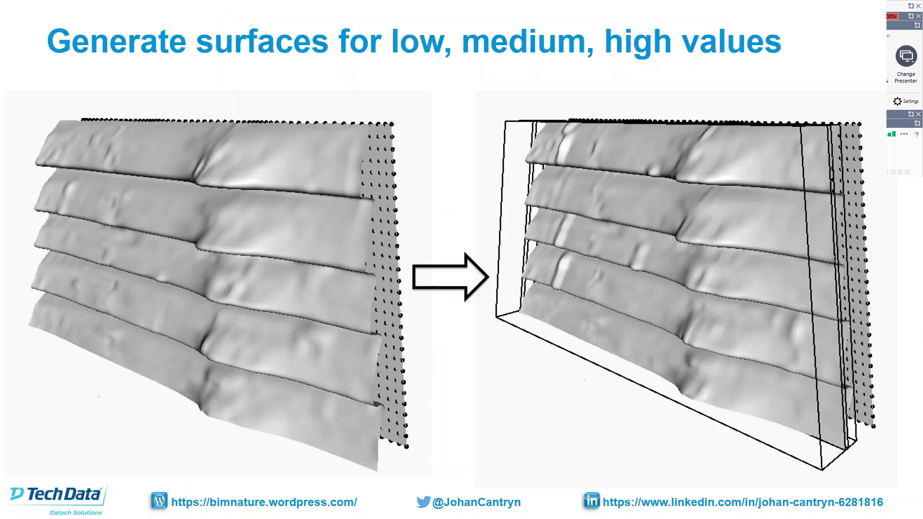